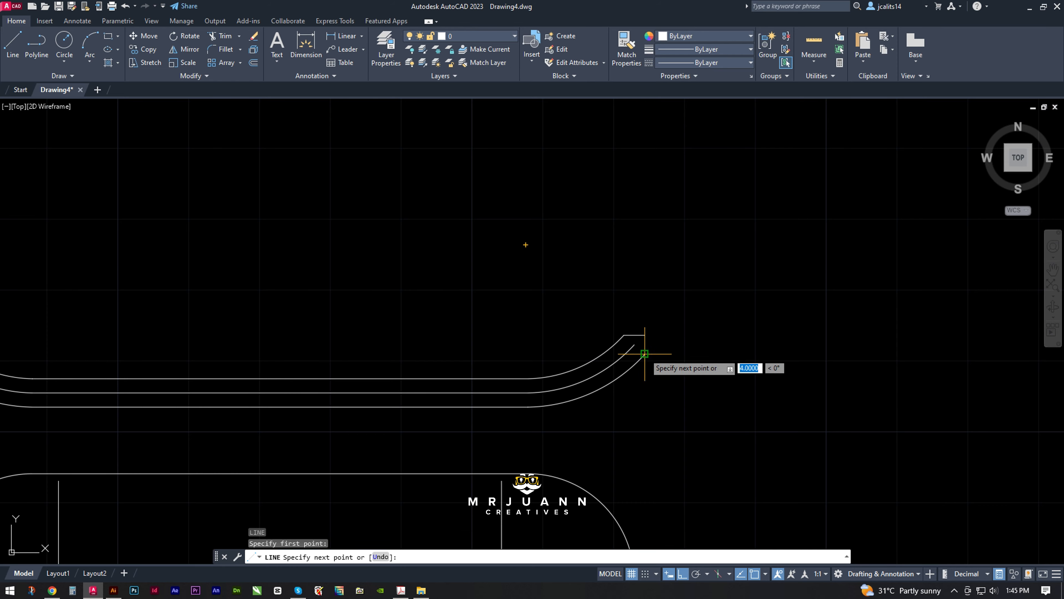
- Stretch the end line at the curved deck profile's right tip onto the lower curve's endpoint
{"action": "key", "text": "Escape"}
{"action": "scroll", "coordinate": [643, 355], "scroll_direction": "up", "scroll_amount": 8}
{"action": "left_click", "coordinate": [616, 347]}
{"action": "left_click", "coordinate": [639, 368]}
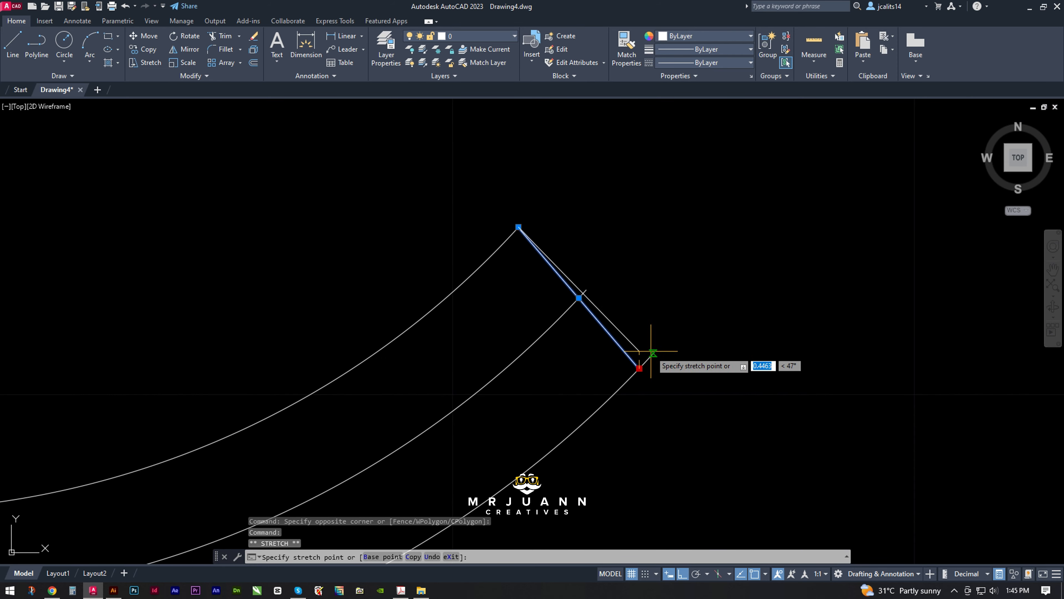
{"action": "key", "text": "Escape"}
- Draw a line closing the left tip of the curved deck profile between the upper and lower curves
{"action": "scroll", "coordinate": [641, 369], "scroll_direction": "down", "scroll_amount": 5}
{"action": "scroll", "coordinate": [494, 409], "scroll_direction": "up", "scroll_amount": 5}
{"action": "type", "text": "l"}
{"action": "key", "text": "Return"}
{"action": "left_click", "coordinate": [483, 338]}
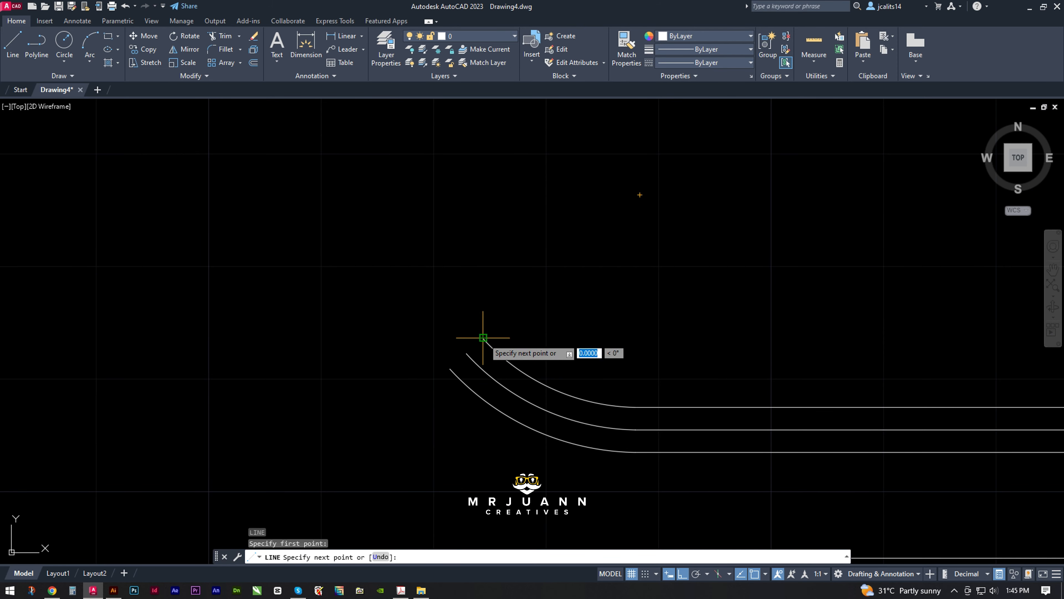
{"action": "key", "text": "Return"}
- Join the upper and lower curves of the deck profile with their end lines into one polyline
{"action": "scroll", "coordinate": [451, 377], "scroll_direction": "down", "scroll_amount": 2}
{"action": "left_click", "coordinate": [451, 380]}
{"action": "left_click", "coordinate": [423, 440]}
{"action": "scroll", "coordinate": [613, 352], "scroll_direction": "down", "scroll_amount": 5}
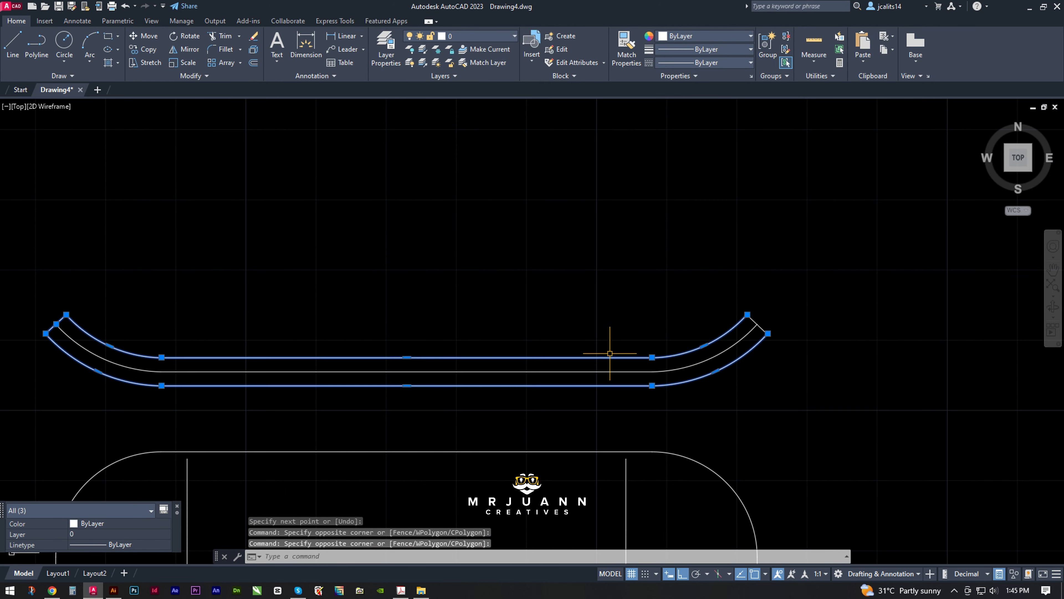
{"action": "scroll", "coordinate": [666, 321], "scroll_direction": "up", "scroll_amount": 8}
{"action": "left_click", "coordinate": [673, 315]}
{"action": "scroll", "coordinate": [637, 368], "scroll_direction": "down", "scroll_amount": 6}
{"action": "key", "text": "Escape"}
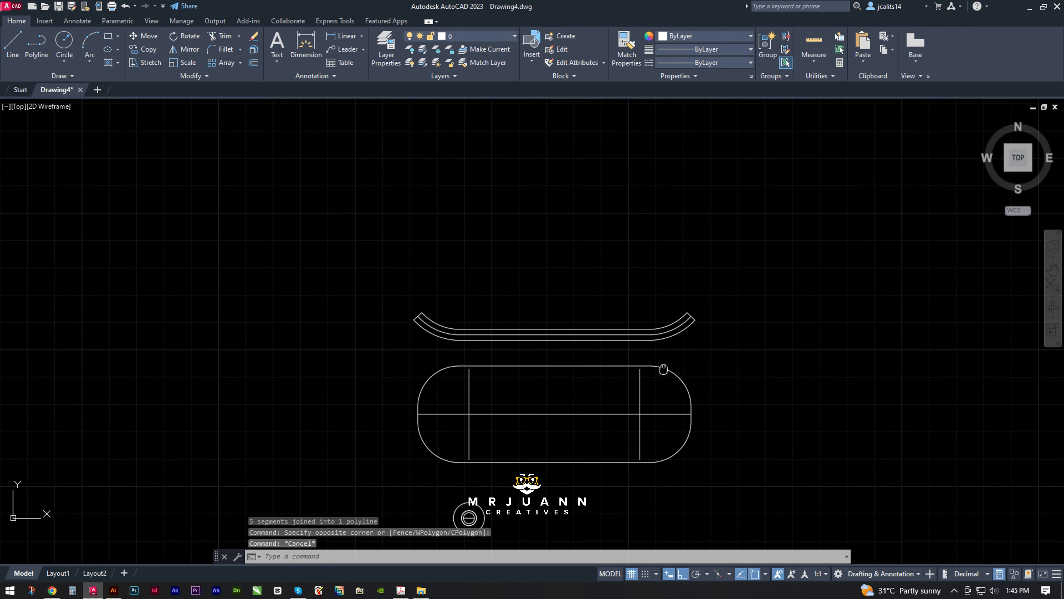
- Join all lines and arcs of the rounded deck outline in plan into one polyline
{"action": "left_click", "coordinate": [662, 367]}
{"action": "scroll", "coordinate": [641, 379], "scroll_direction": "up", "scroll_amount": 2}
{"action": "left_click", "coordinate": [351, 344]}
{"action": "scroll", "coordinate": [332, 339], "scroll_direction": "up", "scroll_amount": 2}
{"action": "scroll", "coordinate": [261, 296], "scroll_direction": "up", "scroll_amount": 5}
{"action": "scroll", "coordinate": [418, 380], "scroll_direction": "down", "scroll_amount": 5}
{"action": "scroll", "coordinate": [712, 409], "scroll_direction": "up", "scroll_amount": 2}
{"action": "left_click", "coordinate": [713, 409]}
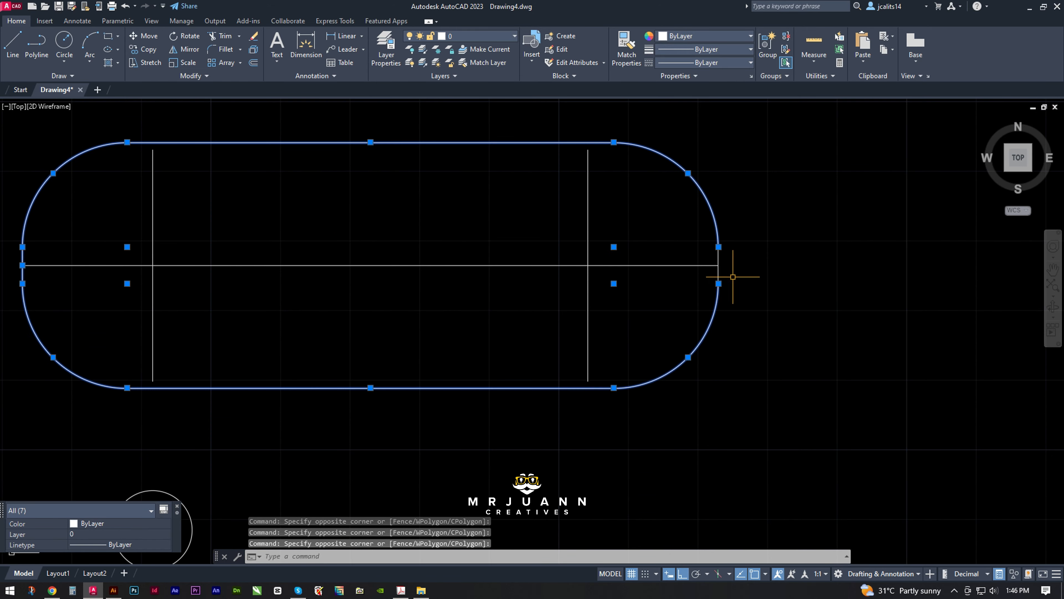
{"action": "type", "text": "J"}
{"action": "key", "text": "Return"}
- Switch the workspace to 3D Modeling
{"action": "scroll", "coordinate": [720, 309], "scroll_direction": "down", "scroll_amount": 3}
{"action": "scroll", "coordinate": [709, 369], "scroll_direction": "down", "scroll_amount": 2}
{"action": "scroll", "coordinate": [516, 378], "scroll_direction": "up", "scroll_amount": 2}
{"action": "middle_click_drag", "start_coordinate": [516, 377], "coordinate": [523, 281]}
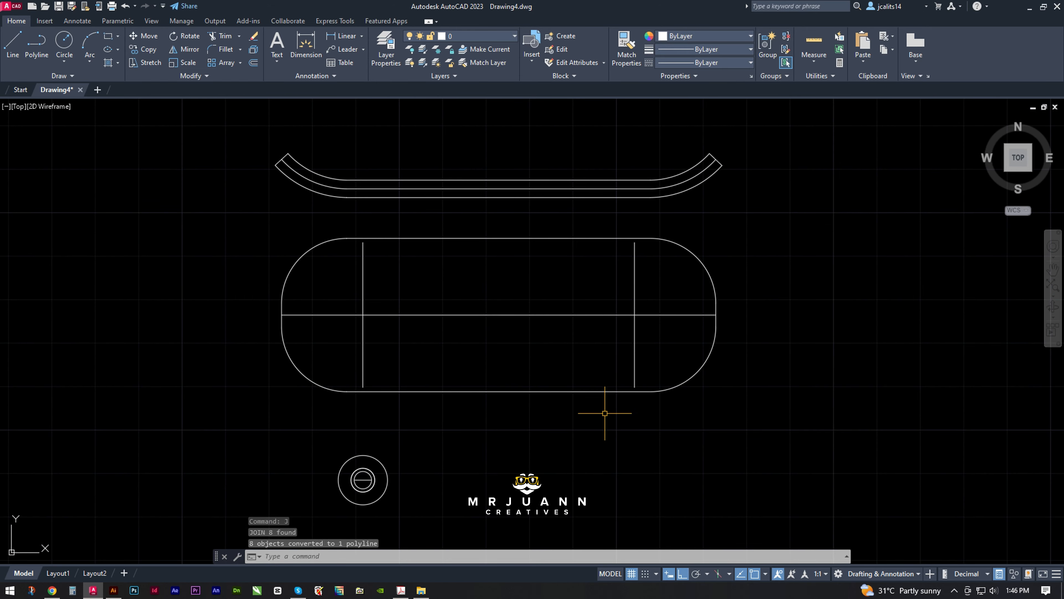
{"action": "left_click", "coordinate": [918, 573]}
{"action": "left_click", "coordinate": [858, 490]}
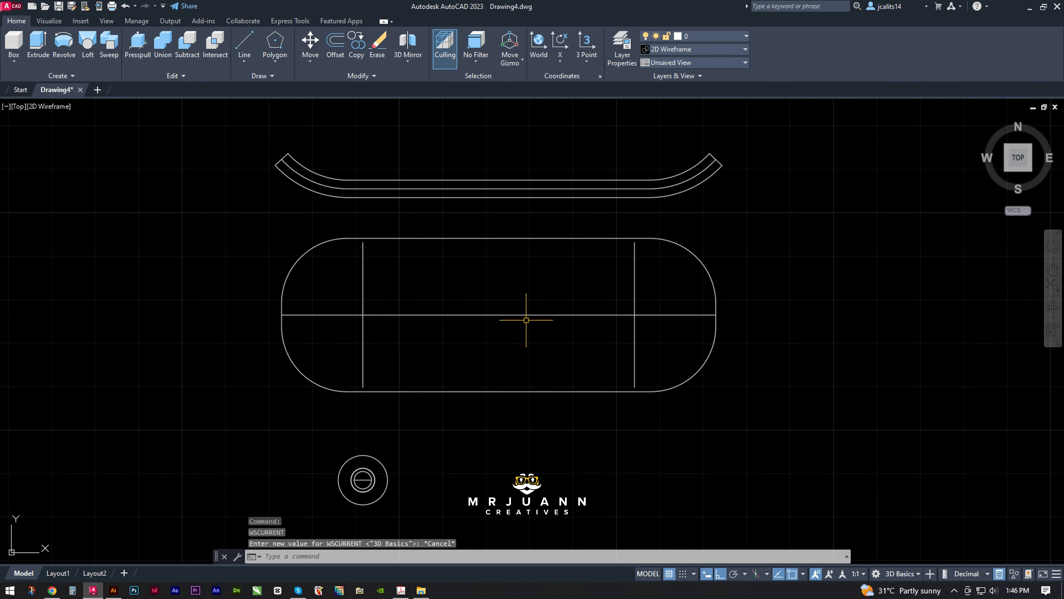
{"action": "left_click", "coordinate": [913, 574]}
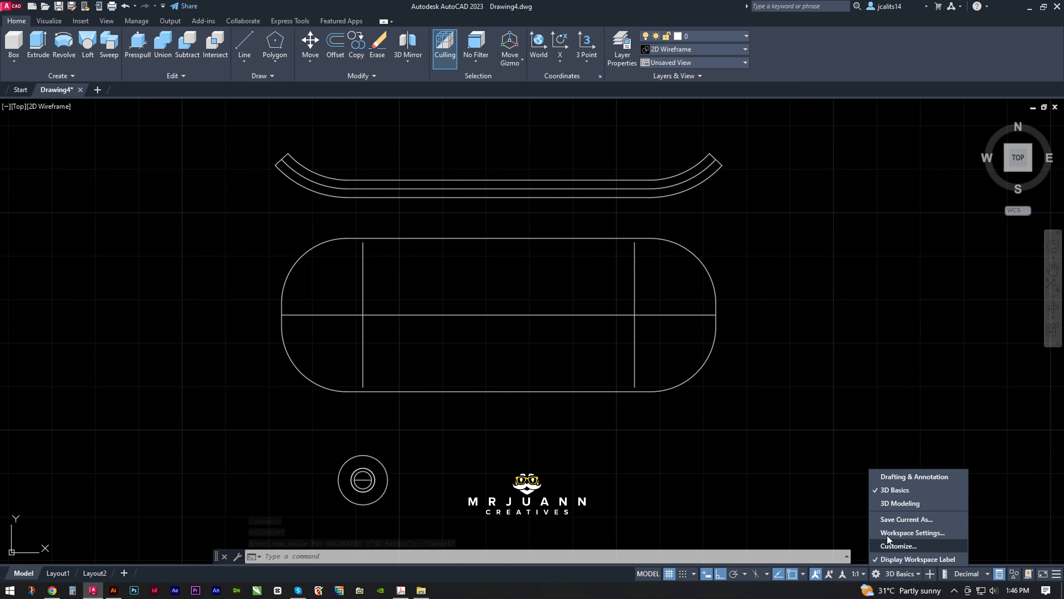
{"action": "left_click", "coordinate": [863, 502]}
- Stand the wheel circles and their centre line upright with 3D Rotate about the X axis through their centre
{"action": "mouse_move", "coordinate": [517, 342]}
{"action": "middle_mouse_down"}
{"action": "mouse_move", "coordinate": [614, 320]}
{"action": "mouse_move", "coordinate": [468, 355]}
{"action": "middle_mouse_up"}
{"action": "scroll", "coordinate": [348, 390], "scroll_direction": "up", "scroll_amount": 5}
{"action": "left_click", "coordinate": [500, 476]}
{"action": "left_click", "coordinate": [222, 266]}
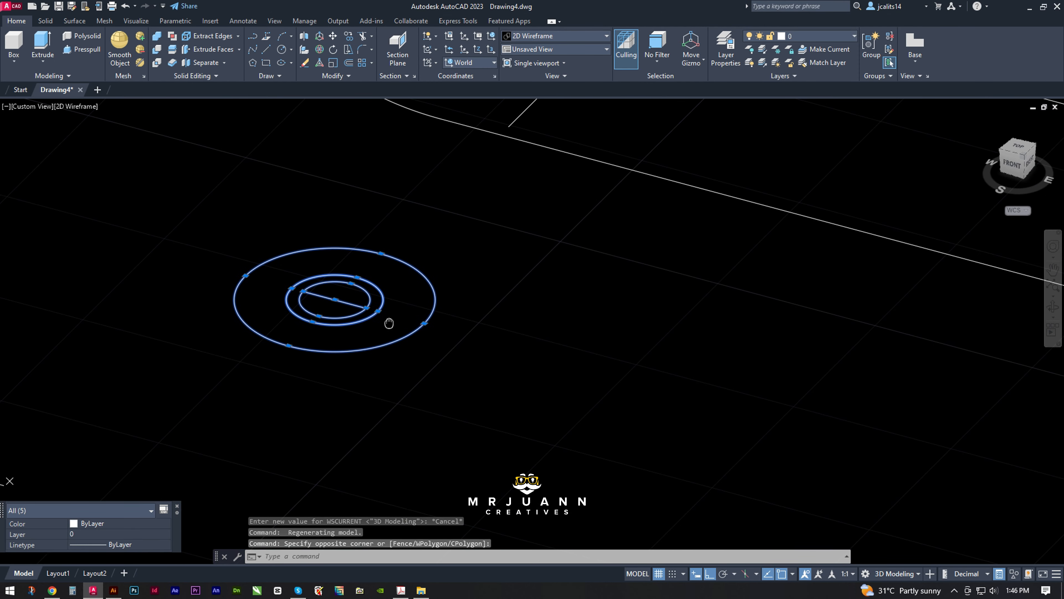
{"action": "middle_click_drag", "start_coordinate": [387, 321], "coordinate": [630, 377]}
{"action": "type", "text": "3"}
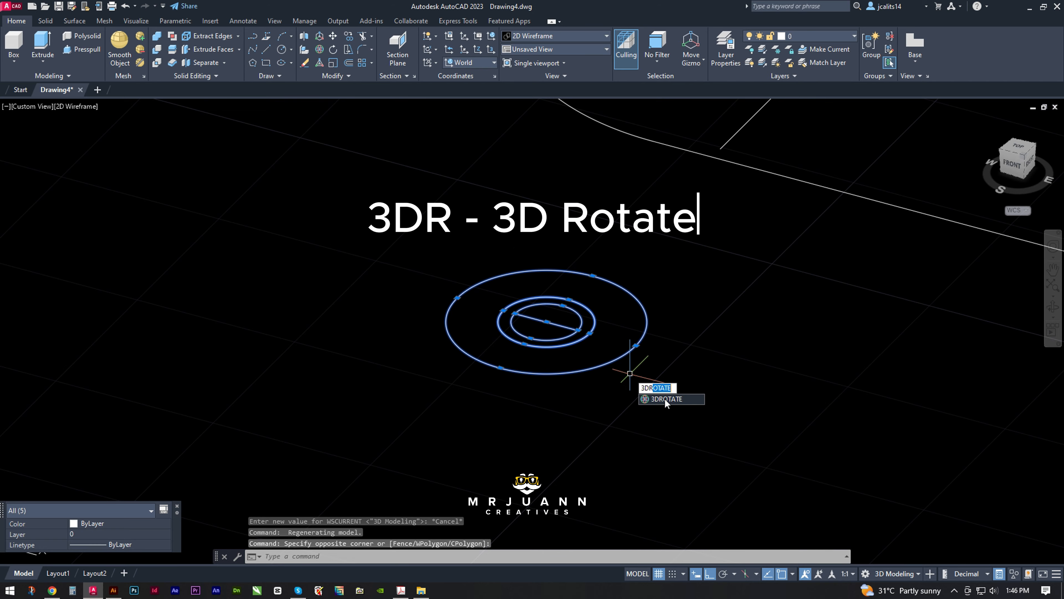
{"action": "type", "text": "DR"}
{"action": "left_click", "coordinate": [665, 399]}
{"action": "left_click", "coordinate": [546, 322]}
{"action": "left_click", "coordinate": [540, 303]}
{"action": "key", "text": "Return"}
- Copy the wheel's innermost circle from its centre to both ends of the deck's left axle line
{"action": "scroll", "coordinate": [468, 427], "scroll_direction": "down", "scroll_amount": 4}
{"action": "mouse_move", "coordinate": [468, 427]}
{"action": "middle_mouse_down"}
{"action": "mouse_move", "coordinate": [487, 428]}
{"action": "mouse_move", "coordinate": [476, 434]}
{"action": "middle_mouse_up"}
{"action": "scroll", "coordinate": [477, 434], "scroll_direction": "up", "scroll_amount": 3}
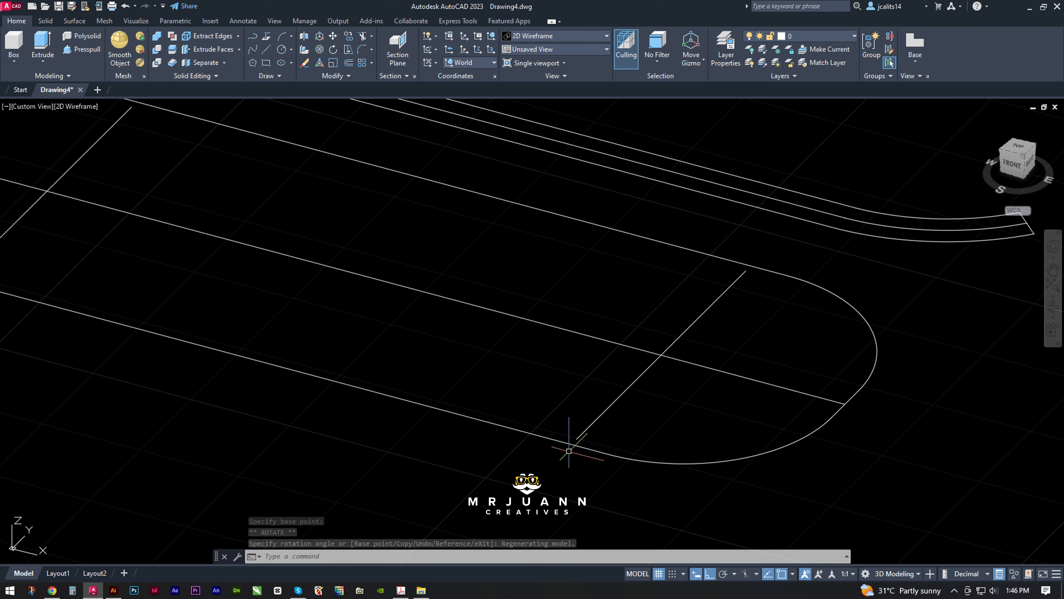
{"action": "scroll", "coordinate": [570, 440], "scroll_direction": "down", "scroll_amount": 2}
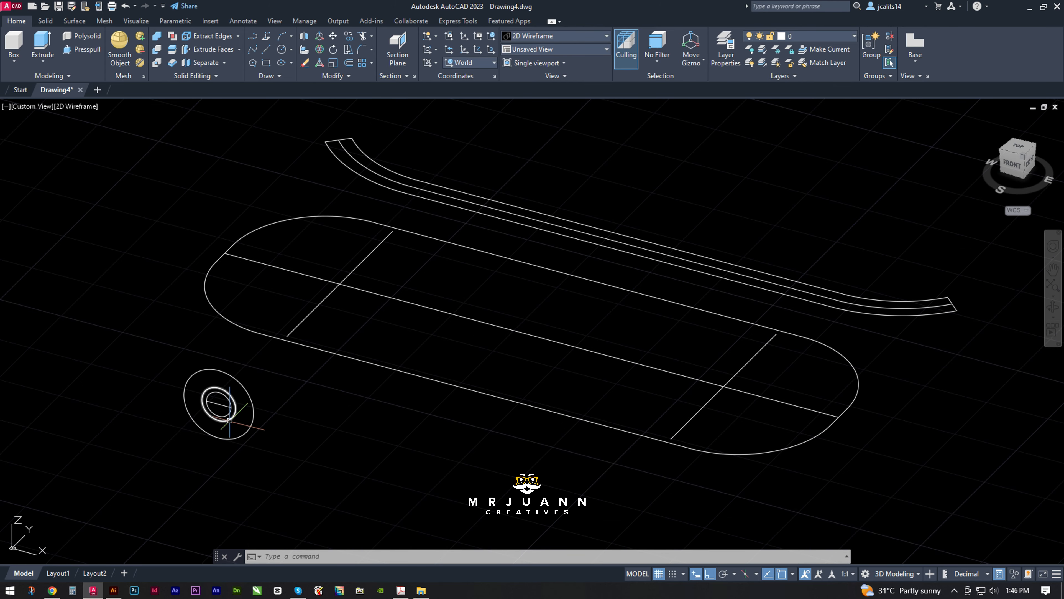
{"action": "scroll", "coordinate": [229, 419], "scroll_direction": "up", "scroll_amount": 4}
{"action": "left_click", "coordinate": [227, 365]}
{"action": "scroll", "coordinate": [327, 364], "scroll_direction": "up", "scroll_amount": 1}
{"action": "type", "text": "CO"}
{"action": "key", "text": "Return"}
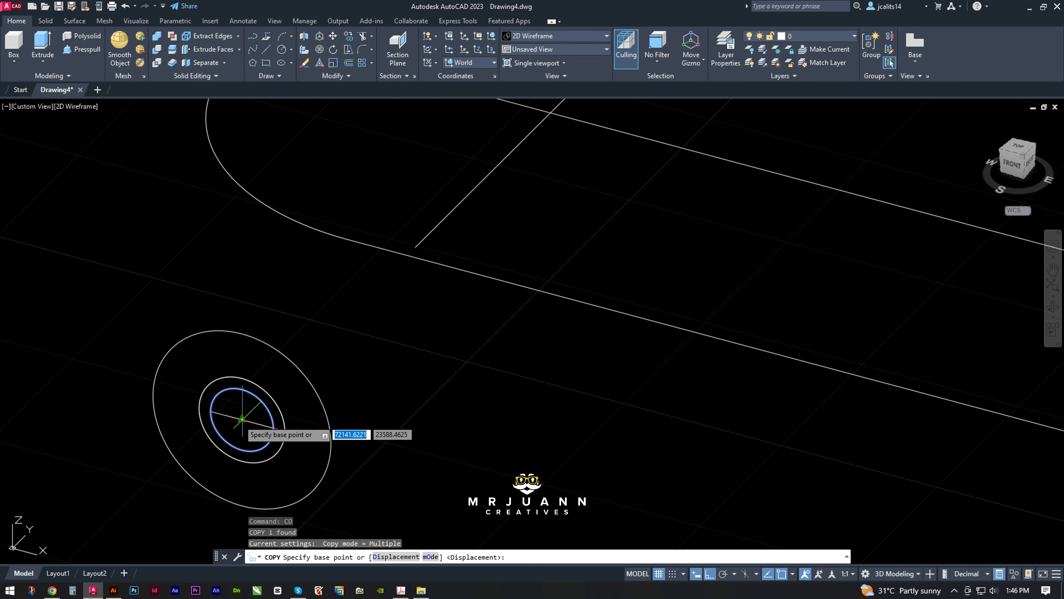
{"action": "left_click", "coordinate": [242, 418]}
{"action": "scroll", "coordinate": [448, 248], "scroll_direction": "down", "scroll_amount": 4}
{"action": "scroll", "coordinate": [511, 256], "scroll_direction": "up", "scroll_amount": 5}
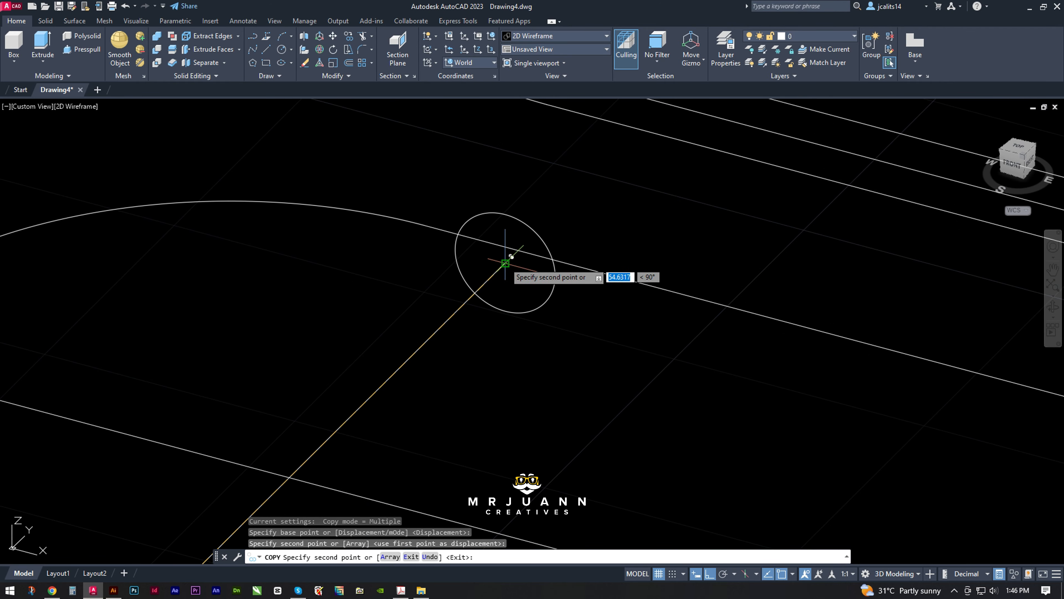
{"action": "key", "text": "Escape"}
- Erase the copied circle at the far end of the left axle line
{"action": "left_click", "coordinate": [527, 289]}
{"action": "left_click", "coordinate": [551, 332]}
{"action": "key", "text": "Delete"}
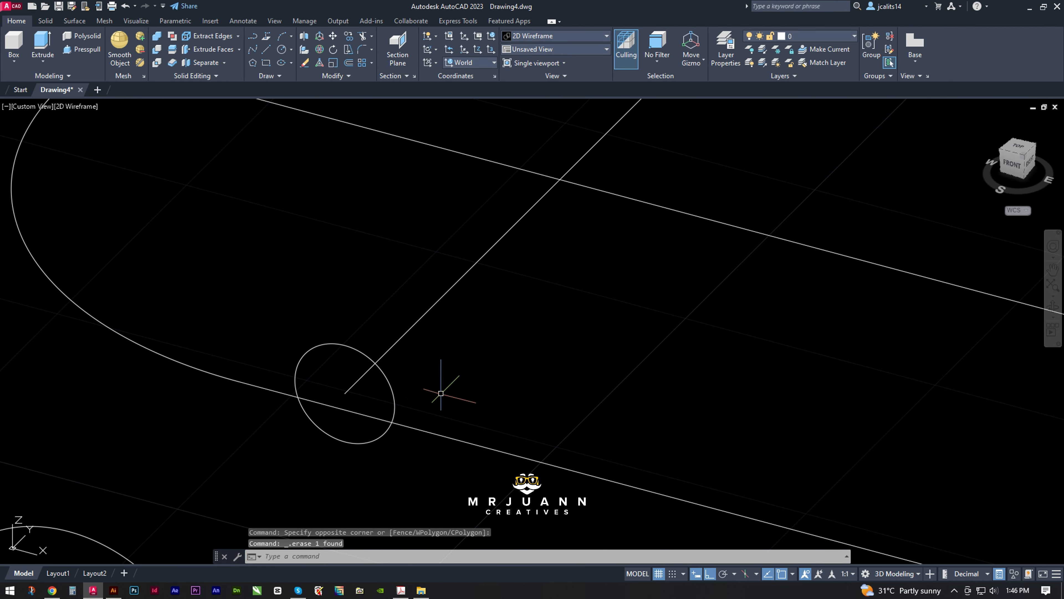
- Copy the circle at the left axle line's near end to the matching end of the right axle line
{"action": "scroll", "coordinate": [440, 387], "scroll_direction": "up", "scroll_amount": 3}
{"action": "left_click", "coordinate": [424, 363]}
{"action": "type", "text": "co"}
{"action": "key", "text": "Return"}
{"action": "left_click", "coordinate": [307, 360]}
{"action": "scroll", "coordinate": [309, 305], "scroll_direction": "down", "scroll_amount": 4}
{"action": "scroll", "coordinate": [291, 183], "scroll_direction": "up", "scroll_amount": 5}
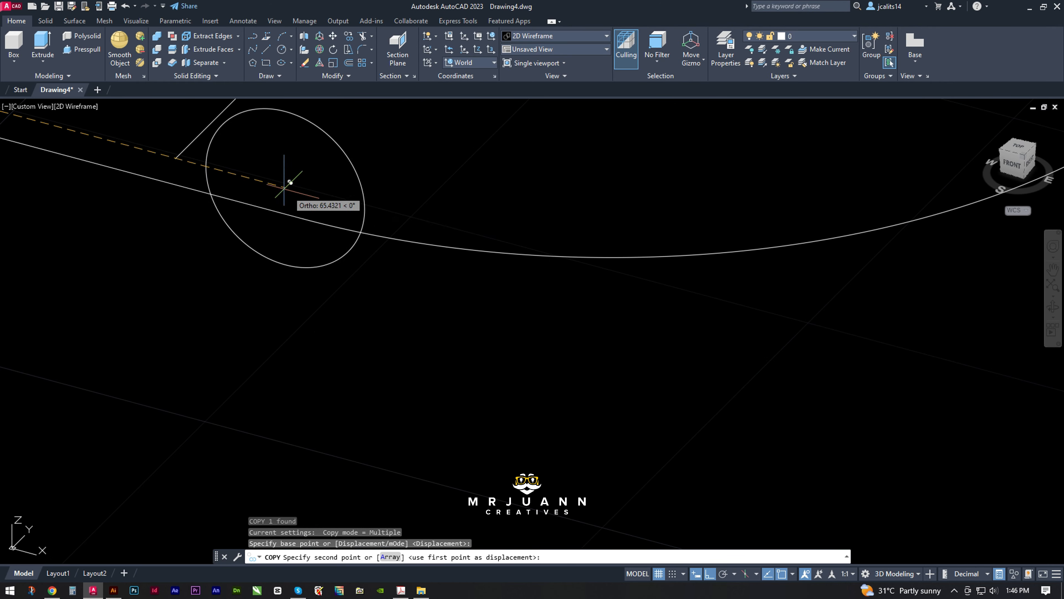
{"action": "left_click", "coordinate": [175, 158]}
{"action": "scroll", "coordinate": [416, 380], "scroll_direction": "down", "scroll_amount": 4}
{"action": "scroll", "coordinate": [532, 411], "scroll_direction": "up", "scroll_amount": 3}
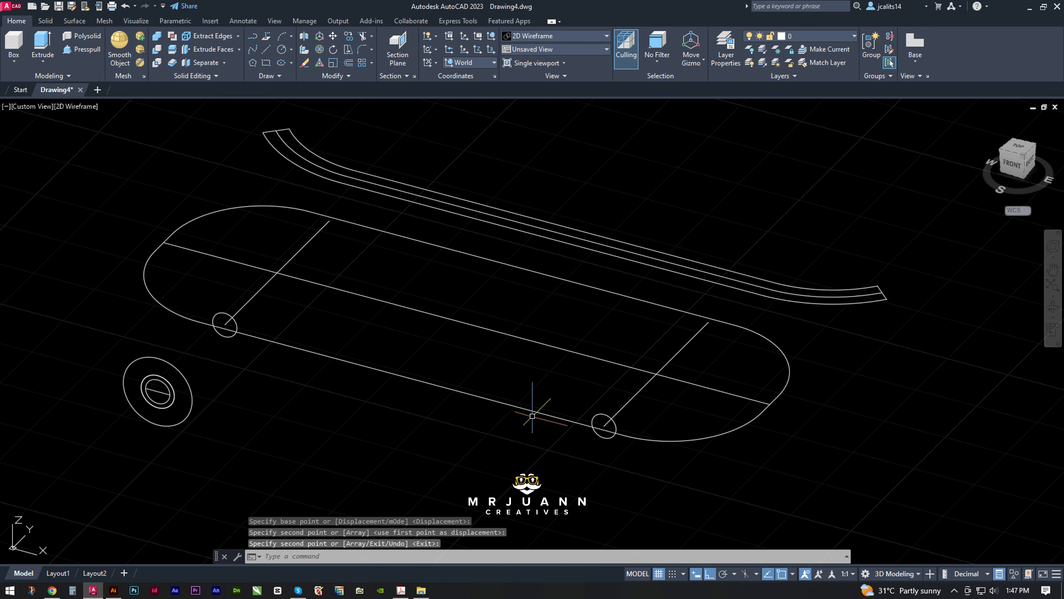
{"action": "key", "text": "Return"}
{"action": "left_click", "coordinate": [513, 445]}
{"action": "scroll", "coordinate": [510, 448], "scroll_direction": "up", "scroll_amount": 2}
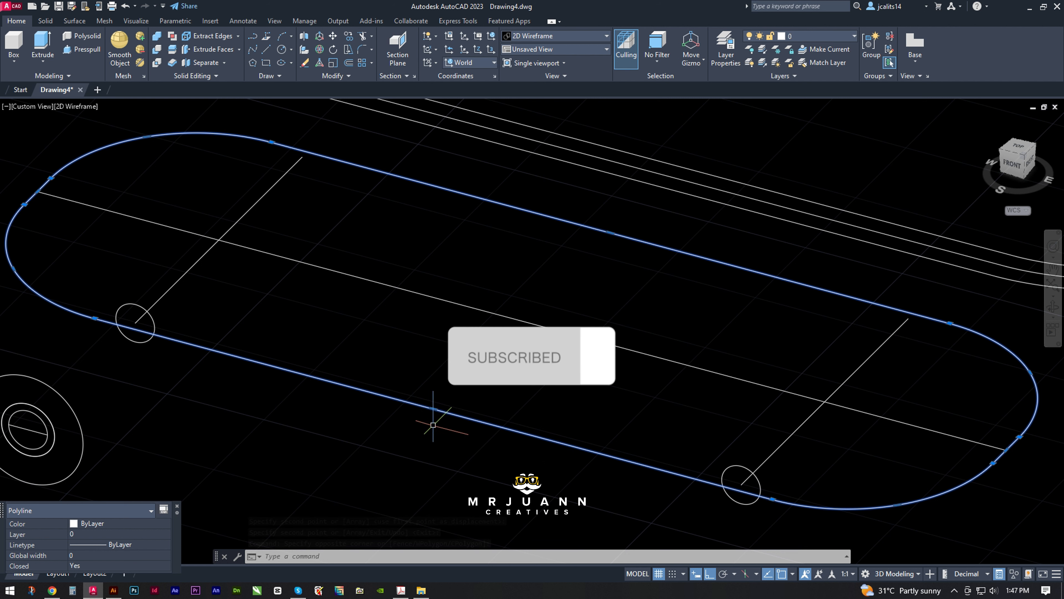
{"action": "middle_click_drag", "start_coordinate": [274, 372], "coordinate": [376, 436]}
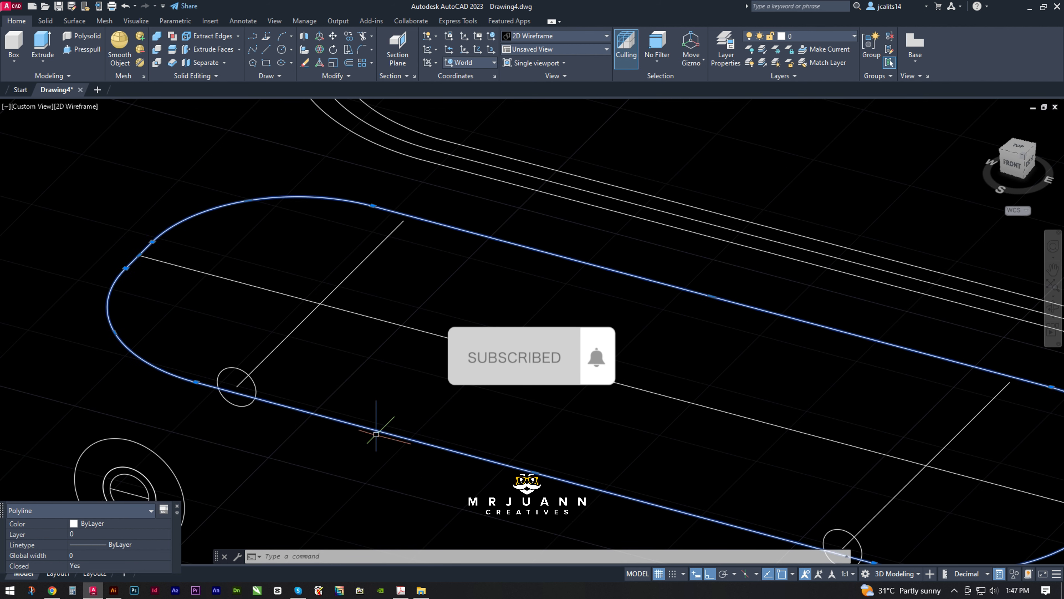
{"action": "scroll", "coordinate": [339, 344], "scroll_direction": "down", "scroll_amount": 2}
{"action": "left_click", "coordinate": [352, 352]}
{"action": "key", "text": "Escape"}
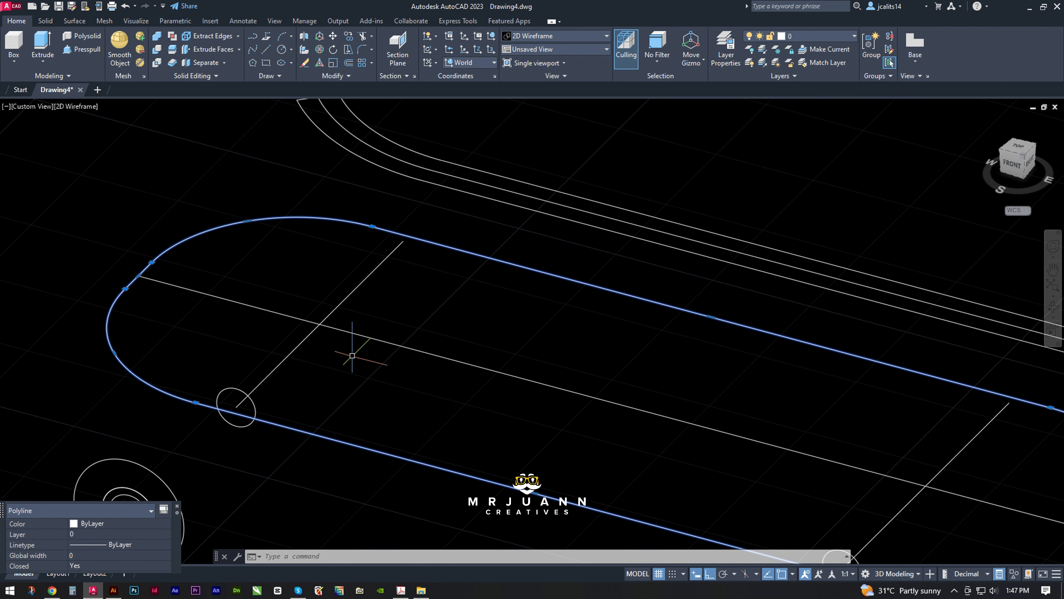
- In top view, draw a short vertical line across the deck centerline, just left of the left axle line
{"action": "middle_click_drag", "start_coordinate": [352, 352], "coordinate": [461, 377], "text": "shift"}
{"action": "scroll", "coordinate": [422, 349], "scroll_direction": "down", "scroll_amount": 2}
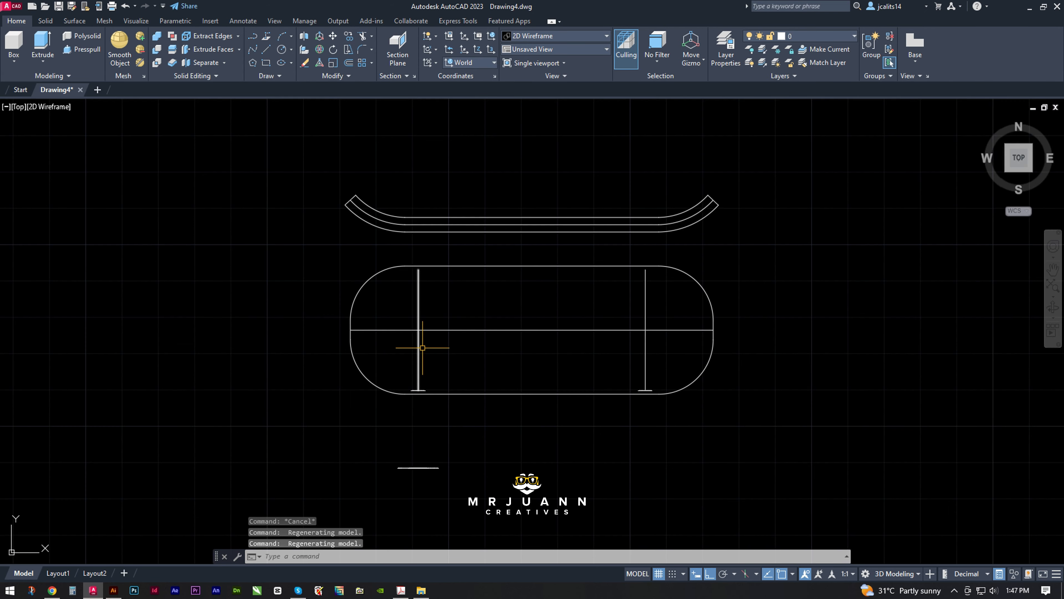
{"action": "scroll", "coordinate": [463, 330], "scroll_direction": "up", "scroll_amount": 5}
{"action": "scroll", "coordinate": [469, 323], "scroll_direction": "up", "scroll_amount": 2}
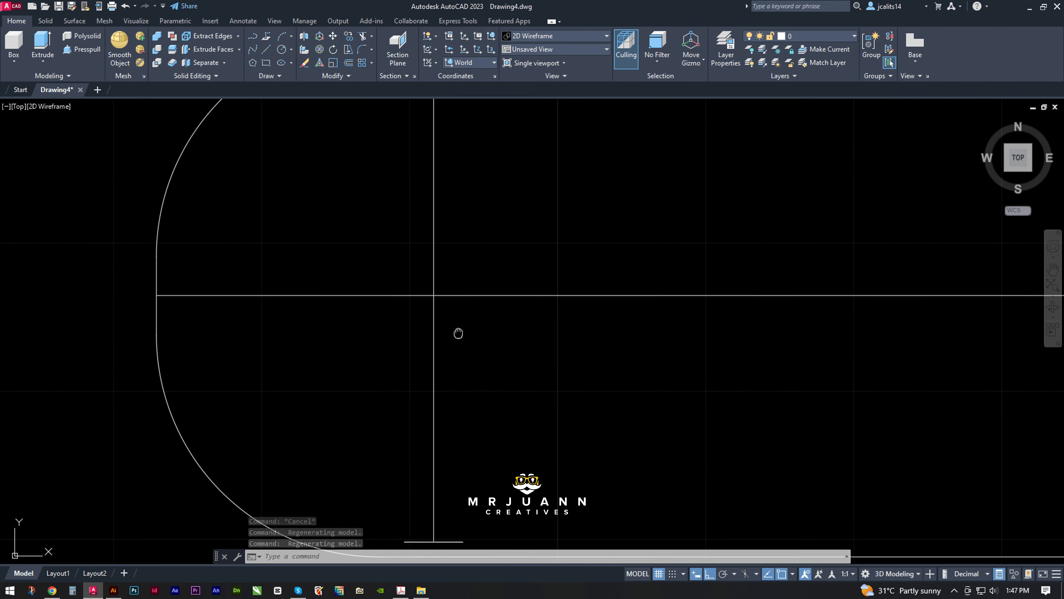
{"action": "type", "text": "l"}
{"action": "key", "text": "Return"}
{"action": "left_click", "coordinate": [413, 366]}
{"action": "key", "text": "Return"}
- Offset the short vertical line toward the left axle line using the Through option to set the support's width
{"action": "scroll", "coordinate": [411, 309], "scroll_direction": "up", "scroll_amount": 2}
{"action": "type", "text": "o"}
{"action": "key", "text": "Return"}
{"action": "type", "text": "t"}
{"action": "key", "text": "Return"}
{"action": "left_click", "coordinate": [388, 273]}
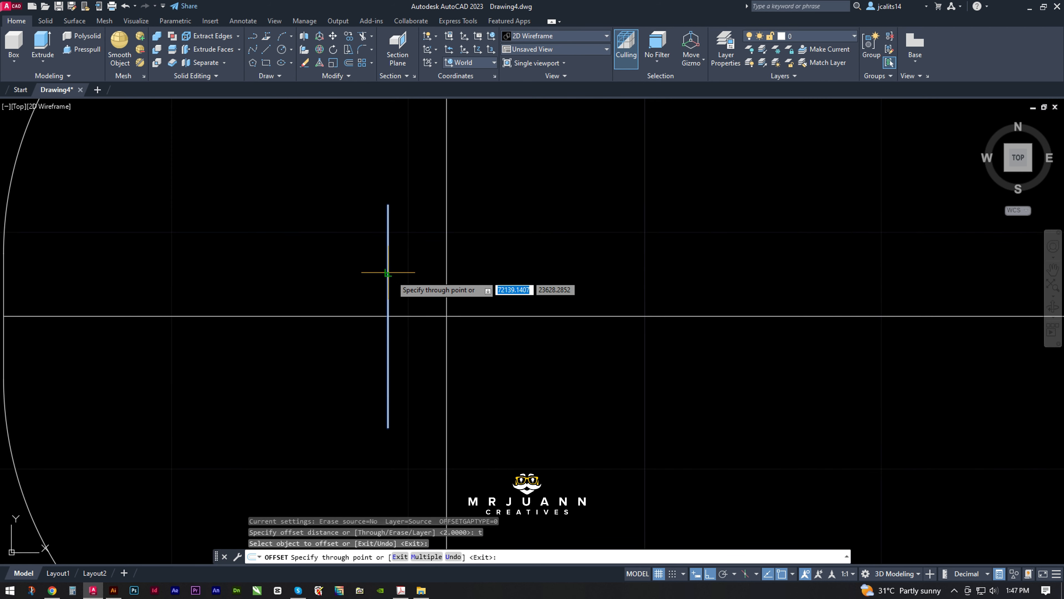
{"action": "left_click", "coordinate": [428, 288]}
{"action": "key", "text": "Return"}
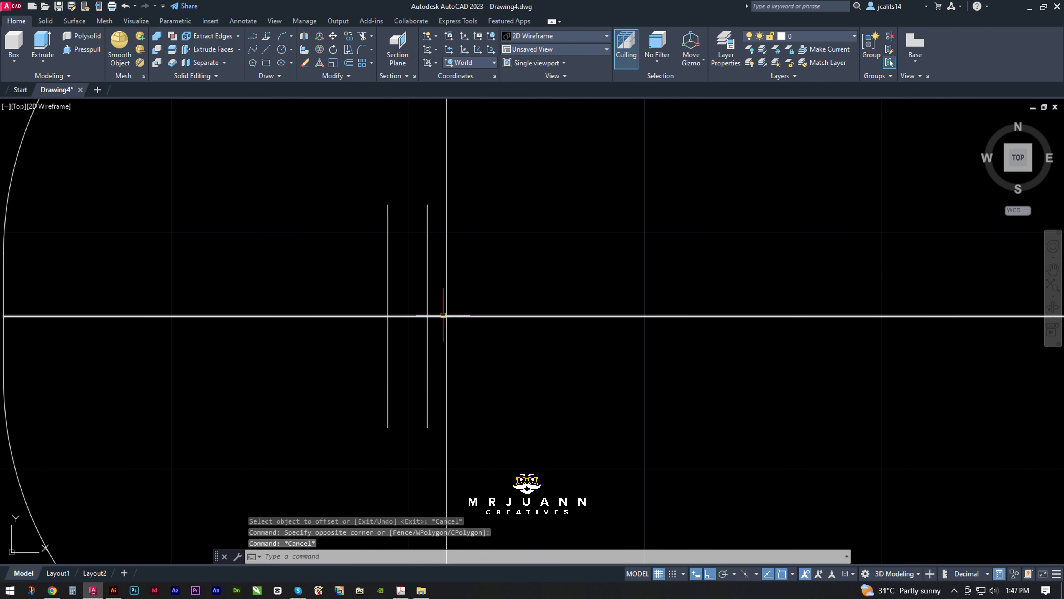
- Draw two horizontal lines closing the upper and lower ends of the narrow support rectangle
{"action": "type", "text": "l"}
{"action": "key", "text": "Return"}
{"action": "left_click", "coordinate": [388, 204]}
{"action": "key", "text": "Return"}
{"action": "key", "text": "Return"}
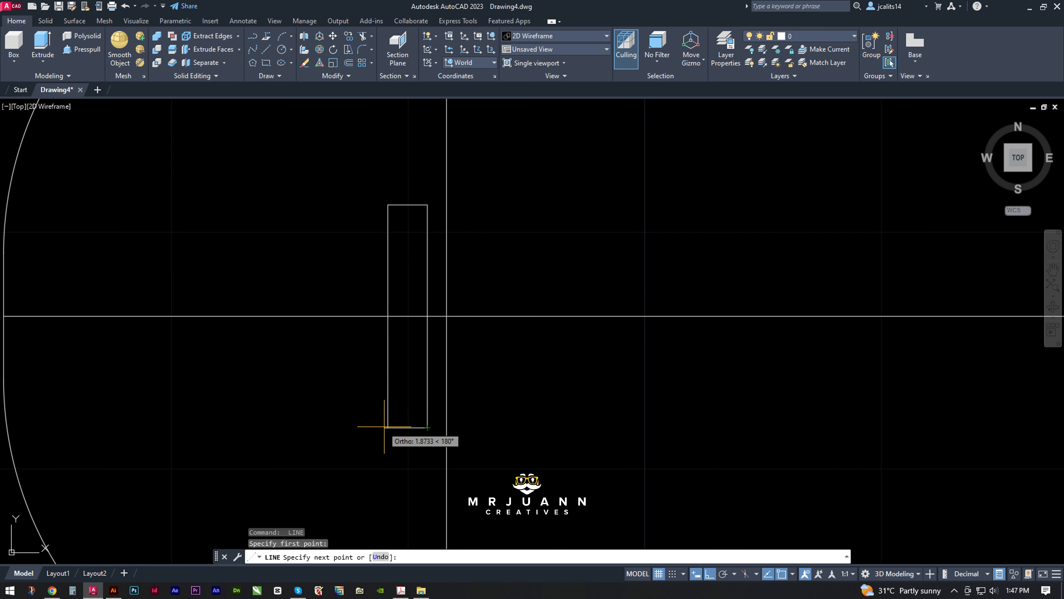
{"action": "left_click", "coordinate": [388, 428]}
{"action": "key", "text": "Return"}
- Join the four lines of the narrow support rectangle into one polyline
{"action": "left_click", "coordinate": [436, 450]}
{"action": "left_click", "coordinate": [384, 390]}
{"action": "left_click", "coordinate": [411, 230]}
{"action": "left_click", "coordinate": [400, 191]}
{"action": "key", "text": "j"}
{"action": "key", "text": "Return"}
- Move the support rectangle along the deck centerline so it is centered on the left axle line
{"action": "middle_click_drag", "start_coordinate": [444, 308], "coordinate": [402, 401]}
{"action": "key", "text": "m"}
{"action": "key", "text": "Return"}
{"action": "left_click", "coordinate": [400, 406]}
{"action": "left_click", "coordinate": [439, 406]}
{"action": "scroll", "coordinate": [454, 400], "scroll_direction": "down", "scroll_amount": 4}
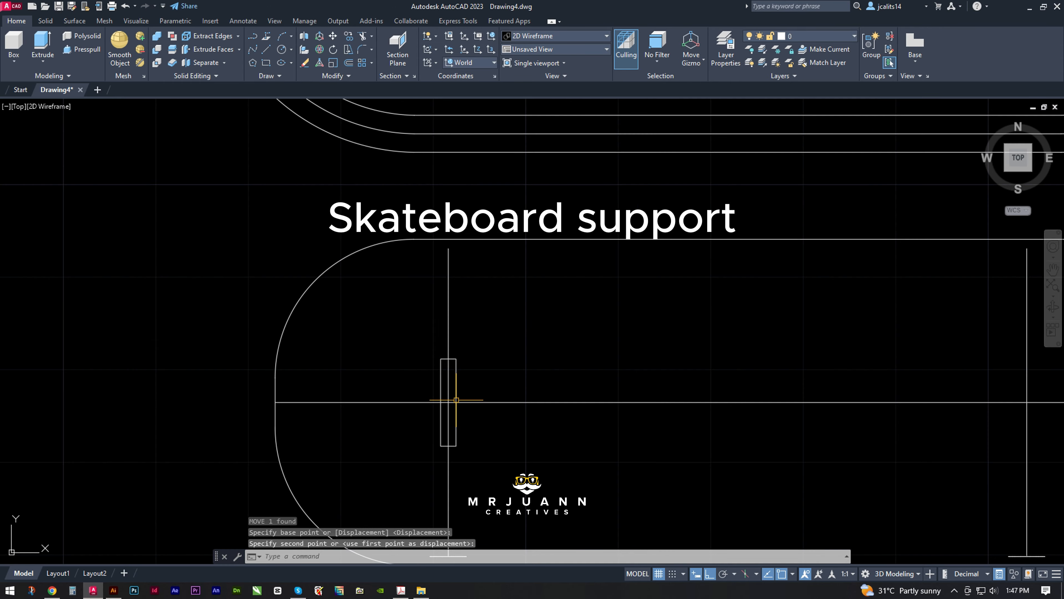
- Copy the support rectangle from the left axle line's midpoint to the right axle line on the deck centerline
{"action": "left_click", "coordinate": [464, 389]}
{"action": "left_click", "coordinate": [455, 381]}
{"action": "scroll", "coordinate": [463, 383], "scroll_direction": "up", "scroll_amount": 2}
{"action": "middle_click_drag", "start_coordinate": [464, 385], "coordinate": [442, 362]}
{"action": "key", "text": "c"}
{"action": "key", "text": "o"}
{"action": "key", "text": "Return"}
{"action": "left_click", "coordinate": [417, 389]}
{"action": "scroll", "coordinate": [759, 389], "scroll_direction": "down", "scroll_amount": 5}
{"action": "scroll", "coordinate": [901, 394], "scroll_direction": "up", "scroll_amount": 5}
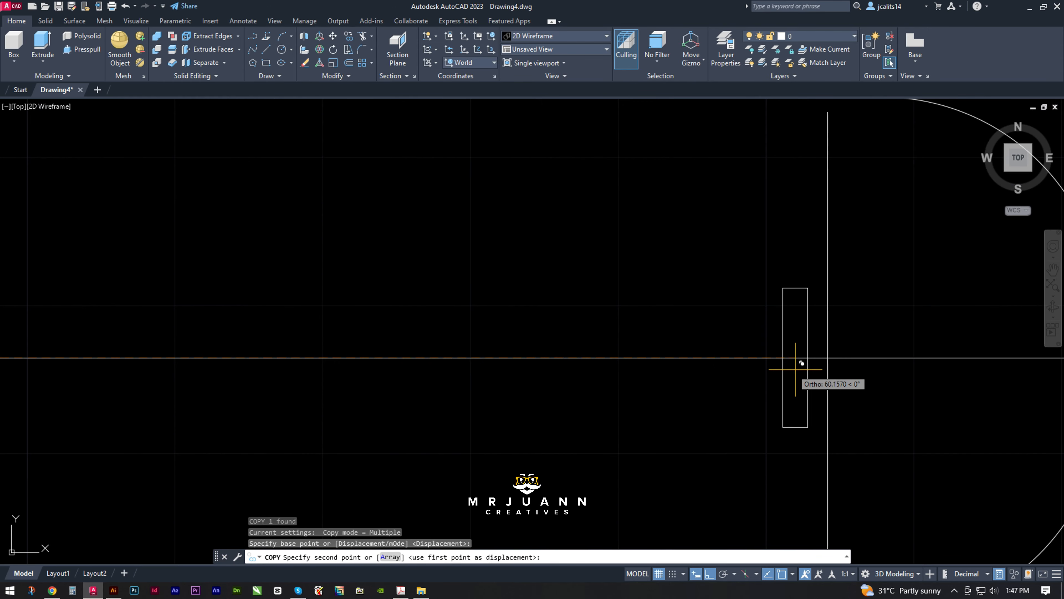
{"action": "left_click", "coordinate": [828, 358]}
{"action": "key", "text": "Escape"}
- In an angled 3D view, raise both support rectangles 5 units along the Z axis with 3D Move
{"action": "scroll", "coordinate": [654, 283], "scroll_direction": "down", "scroll_amount": 5}
{"action": "middle_click_drag", "start_coordinate": [671, 357], "coordinate": [523, 226], "text": "shift"}
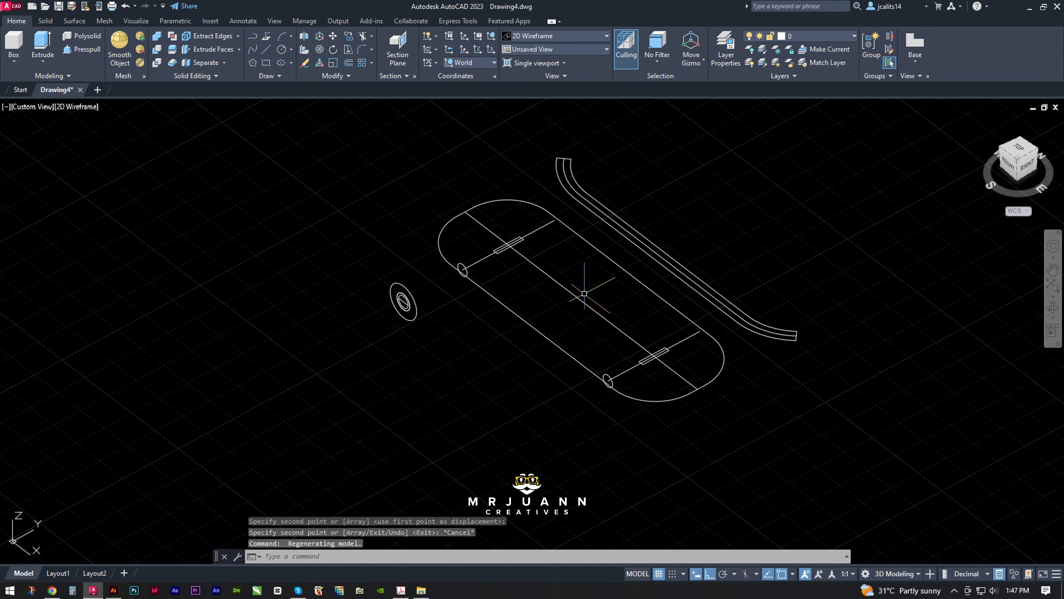
{"action": "scroll", "coordinate": [619, 378], "scroll_direction": "up", "scroll_amount": 6}
{"action": "scroll", "coordinate": [659, 374], "scroll_direction": "down", "scroll_amount": 4}
{"action": "middle_click_drag", "start_coordinate": [659, 374], "coordinate": [685, 327], "text": "shift"}
{"action": "middle_click_drag", "start_coordinate": [427, 243], "coordinate": [328, 354]}
{"action": "scroll", "coordinate": [411, 324], "scroll_direction": "up", "scroll_amount": 3}
{"action": "left_click", "coordinate": [317, 320]}
{"action": "left_click", "coordinate": [775, 445]}
{"action": "middle_click_drag", "start_coordinate": [631, 429], "coordinate": [677, 430]}
{"action": "type", "text": "3DM"}
{"action": "key", "text": "Return"}
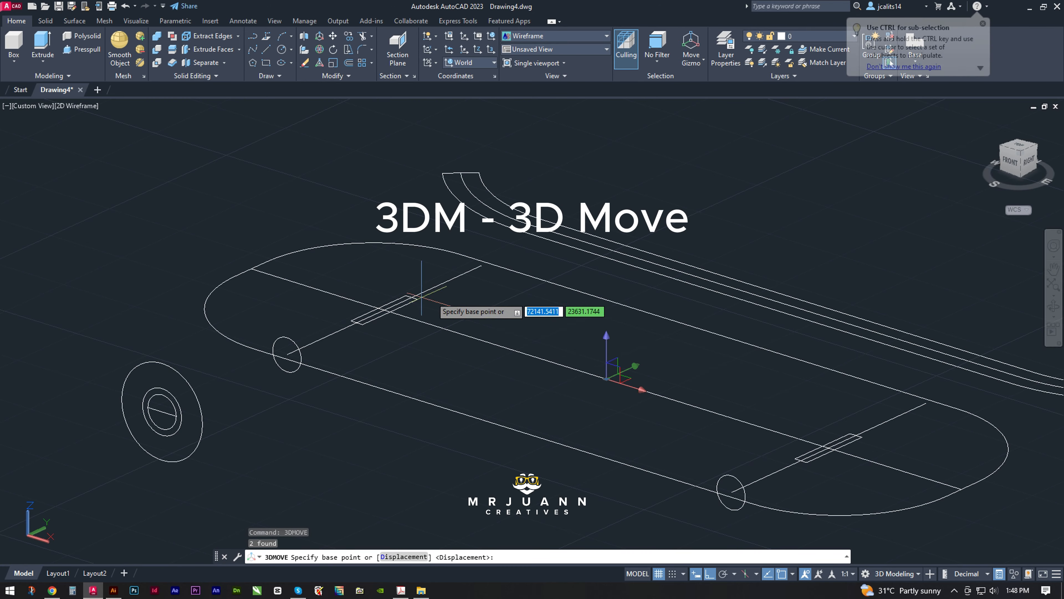
{"action": "left_click", "coordinate": [606, 314]}
{"action": "type", "text": "5"}
{"action": "key", "text": "Return"}
- Raise the deck outline polyline along the Z axis, well above the support rectangles, with 3D Move
{"action": "left_click", "coordinate": [511, 428]}
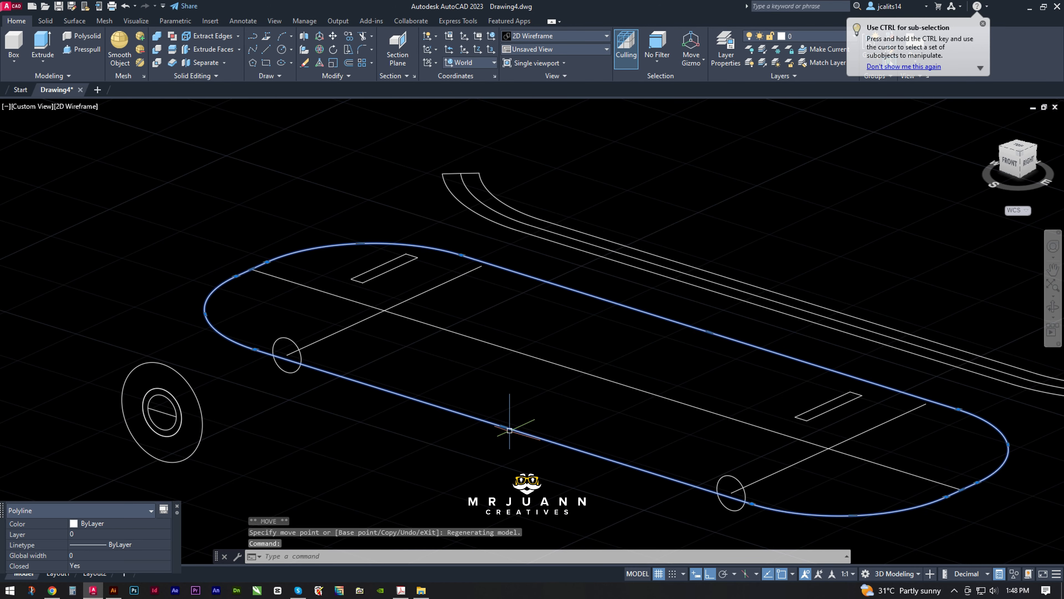
{"action": "key", "text": "Return"}
{"action": "left_click", "coordinate": [604, 338]}
{"action": "left_click", "coordinate": [630, 178]}
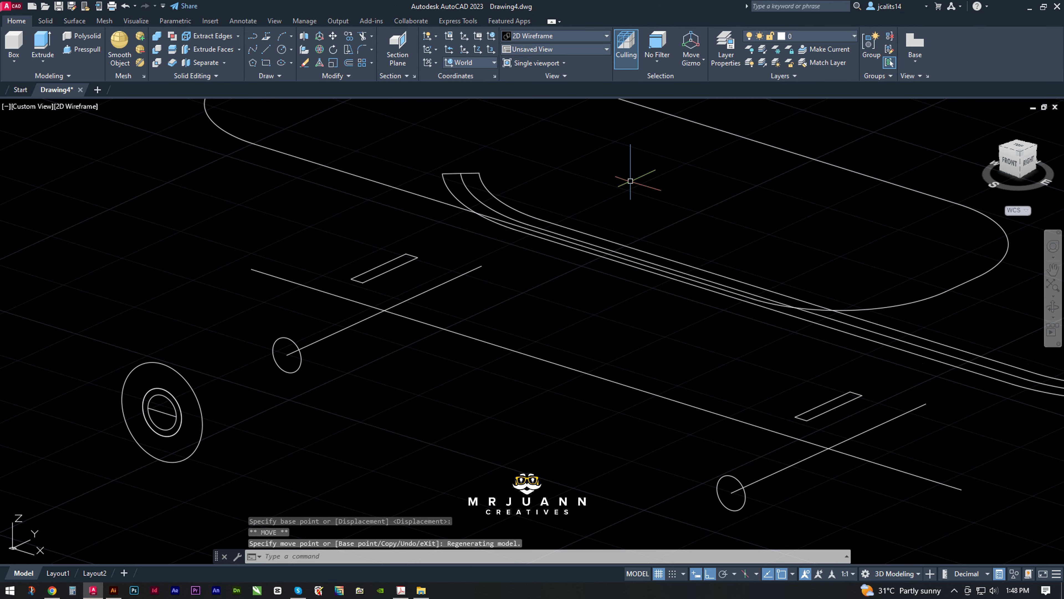
{"action": "scroll", "coordinate": [729, 256], "scroll_direction": "down", "scroll_amount": 2}
- Stand the curved deck profile and its middle curve upright with 3D Rotate about the X axis, tips pointing up
{"action": "middle_click_drag", "start_coordinate": [742, 266], "coordinate": [452, 394]}
{"action": "left_click", "coordinate": [691, 489]}
{"action": "left_click", "coordinate": [662, 467]}
{"action": "middle_click_drag", "start_coordinate": [662, 466], "coordinate": [659, 478]}
{"action": "type", "text": "3DROTATE"}
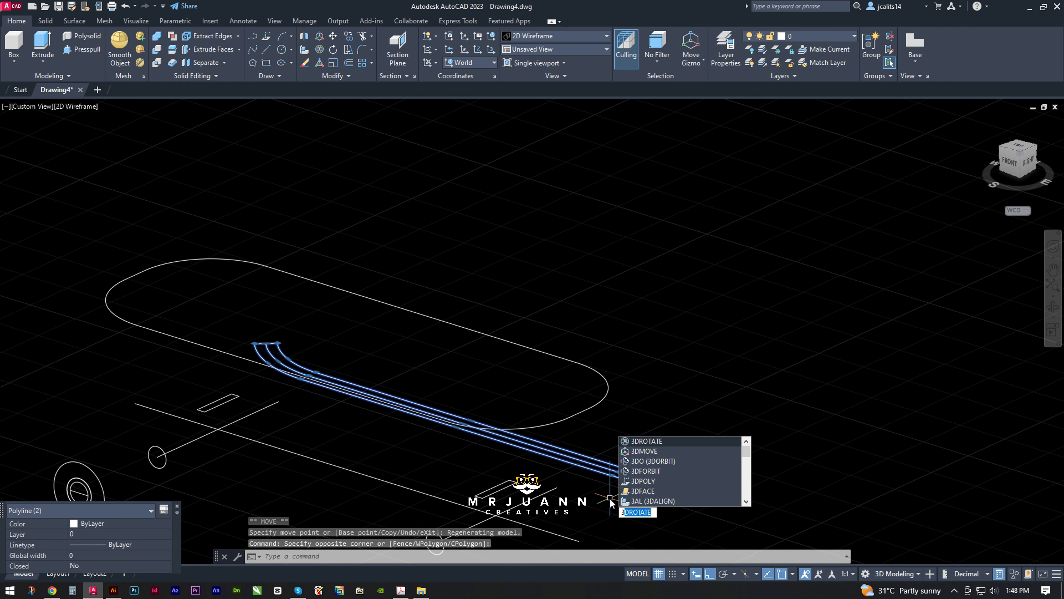
{"action": "key", "text": "Return"}
{"action": "left_click", "coordinate": [473, 419]}
{"action": "left_click", "coordinate": [452, 434]}
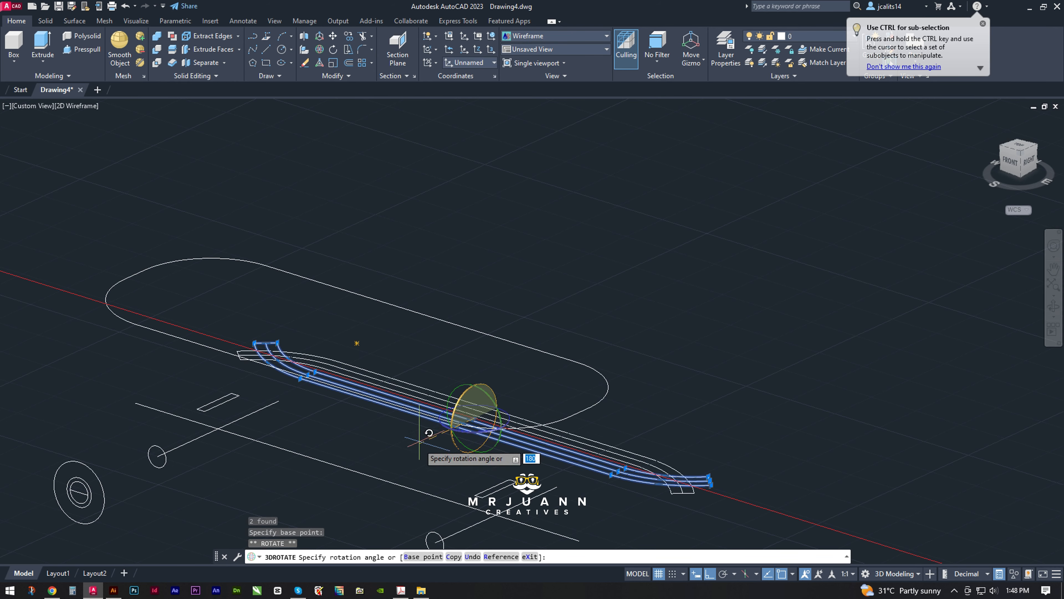
{"action": "middle_click_drag", "start_coordinate": [433, 468], "coordinate": [424, 310]}
{"action": "left_click", "coordinate": [482, 141]}
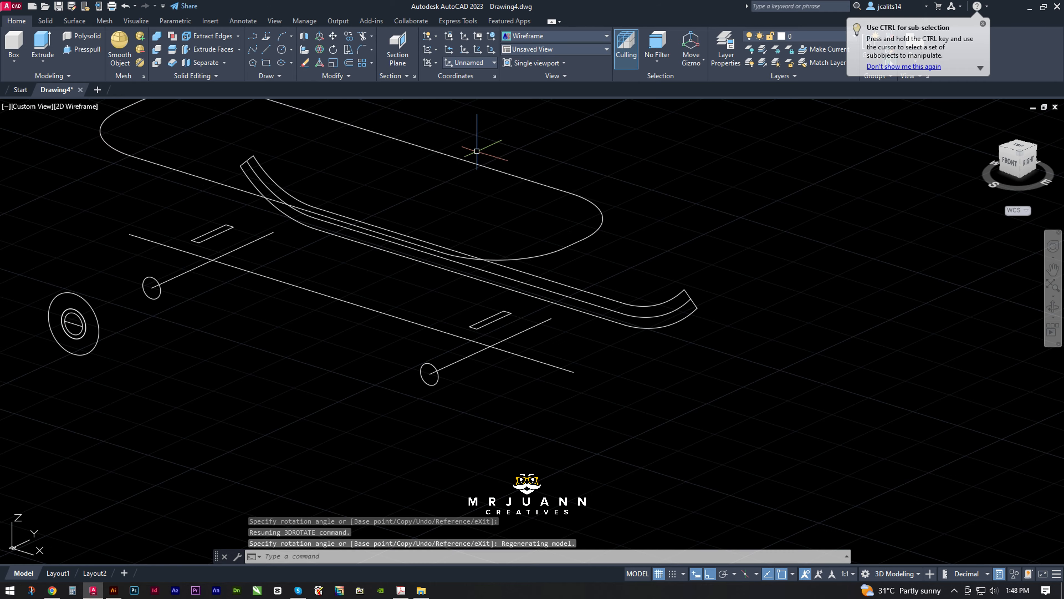
- Raise the curved deck profile and its middle curve about 20 units along the Z axis with 3D Move
{"action": "middle_click_drag", "start_coordinate": [669, 335], "coordinate": [590, 371], "text": "shift"}
{"action": "left_click", "coordinate": [611, 377]}
{"action": "left_click", "coordinate": [573, 326]}
{"action": "type", "text": "3dmove"}
{"action": "key", "text": "Return"}
{"action": "left_click", "coordinate": [536, 311]}
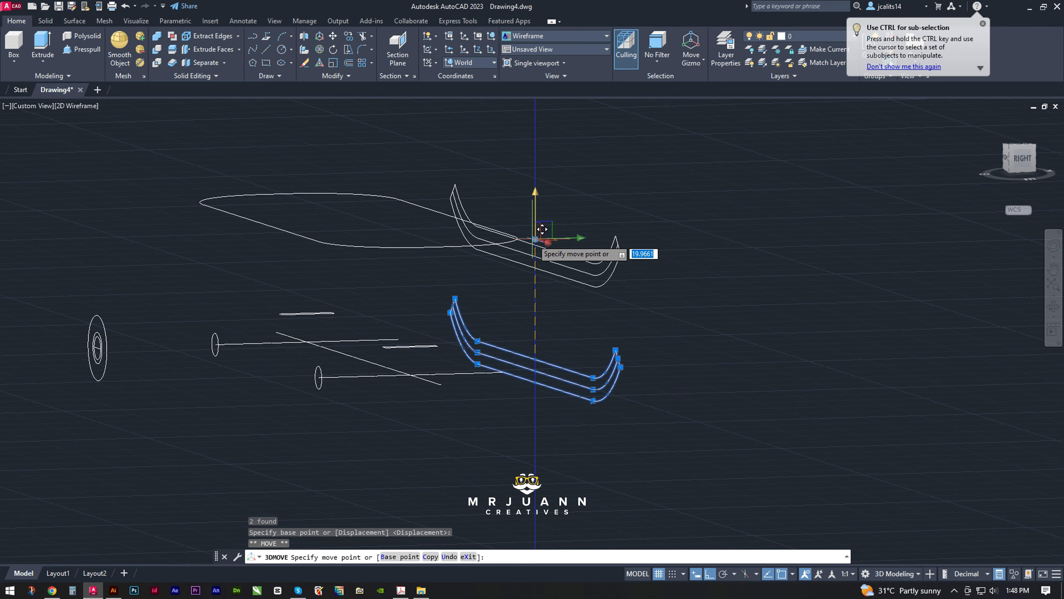
{"action": "left_click", "coordinate": [541, 223]}
- Lower the deck outline polyline along the Z axis to just below the base of the curved profile with 3D Move
{"action": "middle_click_drag", "start_coordinate": [590, 285], "coordinate": [502, 386], "text": "shift"}
{"action": "left_click", "coordinate": [502, 372]}
{"action": "left_click", "coordinate": [203, 227]}
{"action": "middle_click_drag", "start_coordinate": [390, 356], "coordinate": [404, 355]}
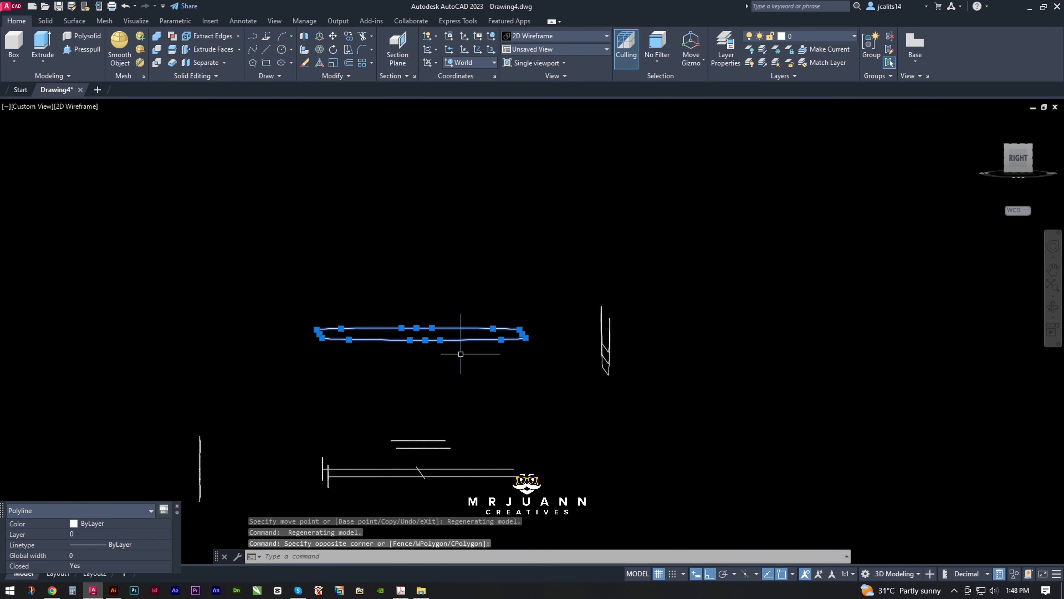
{"action": "type", "text": "3dmove"}
{"action": "key", "text": "Return"}
{"action": "left_click", "coordinate": [420, 291]}
{"action": "left_click", "coordinate": [425, 376]}
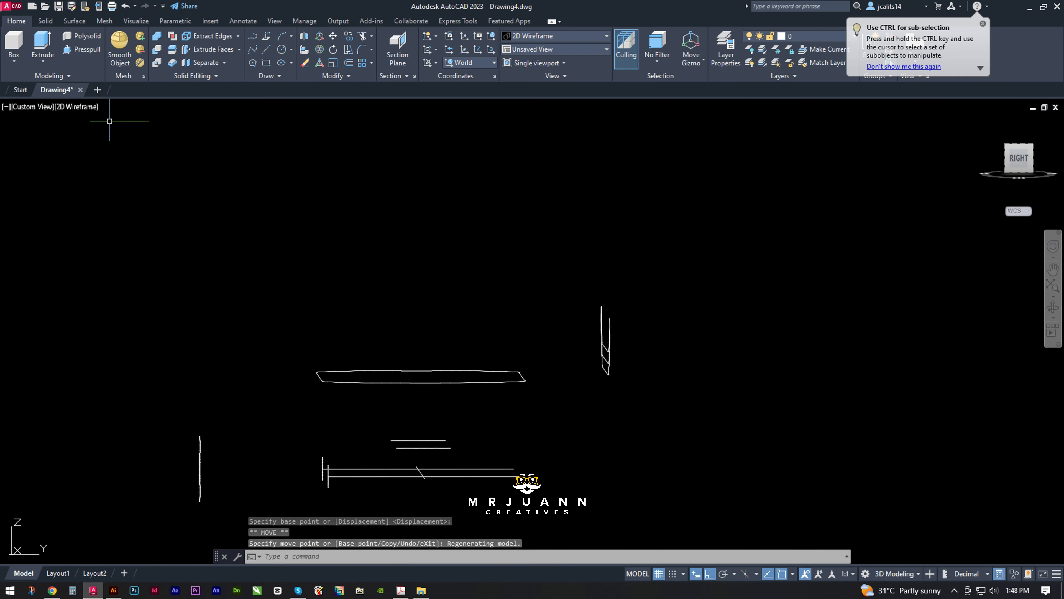
- Presspull the closed deck outline upward into a tall solid that rises above the tips of the curved profile
{"action": "middle_click_drag", "start_coordinate": [358, 355], "coordinate": [372, 379], "text": "shift"}
{"action": "middle_click_drag", "start_coordinate": [311, 332], "coordinate": [314, 325]}
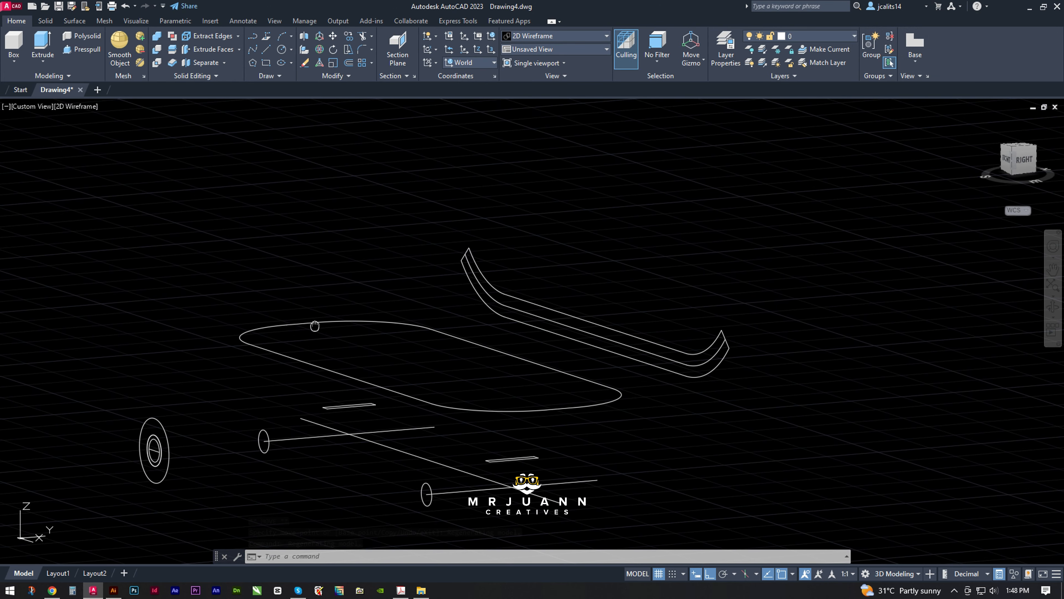
{"action": "left_click", "coordinate": [69, 51]}
{"action": "left_click", "coordinate": [389, 379]}
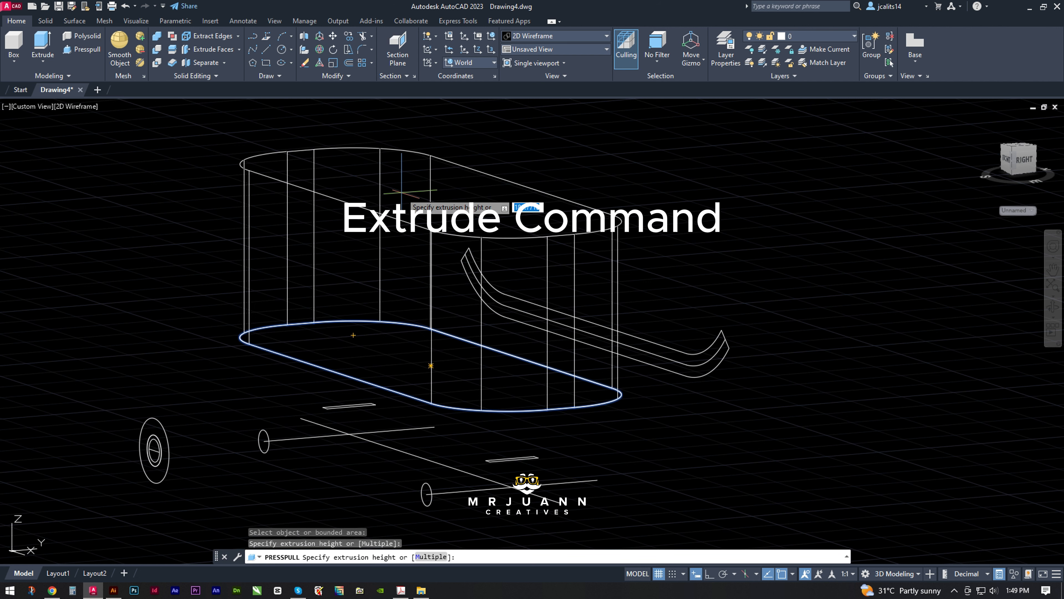
{"action": "left_click", "coordinate": [401, 195]}
- Set the visual style to Shaded with edges and view the tall deck solid from the front-right corner
{"action": "left_click", "coordinate": [82, 108]}
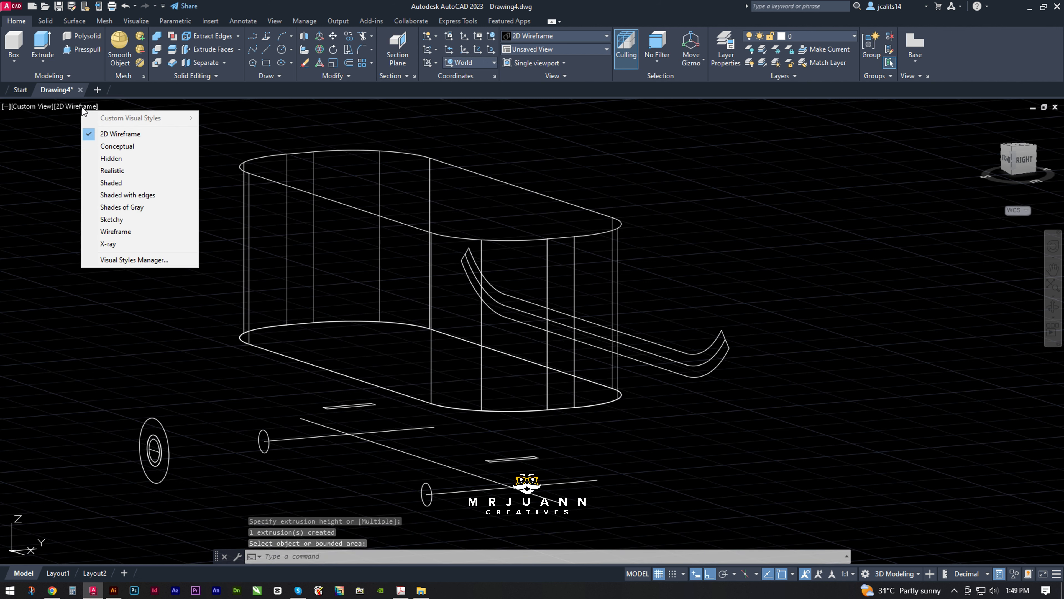
{"action": "left_click", "coordinate": [122, 196]}
{"action": "middle_click_drag", "start_coordinate": [478, 299], "coordinate": [328, 340], "text": "shift"}
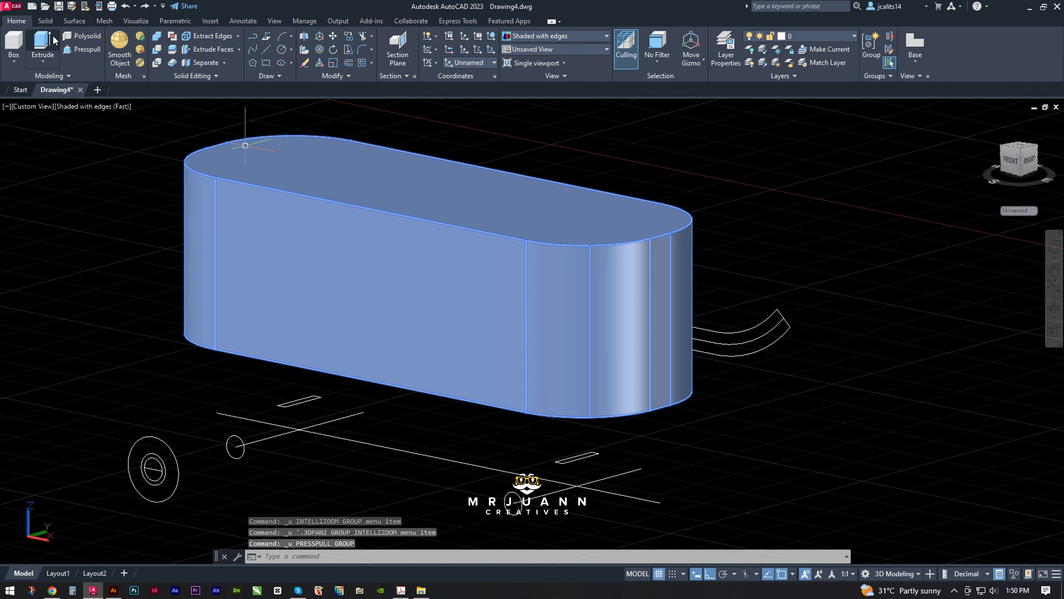
- Extrude the curved deck profile sideways about 50 units so it passes through the full width of the tall solid
{"action": "left_click", "coordinate": [53, 37]}
{"action": "key", "text": "Return"}
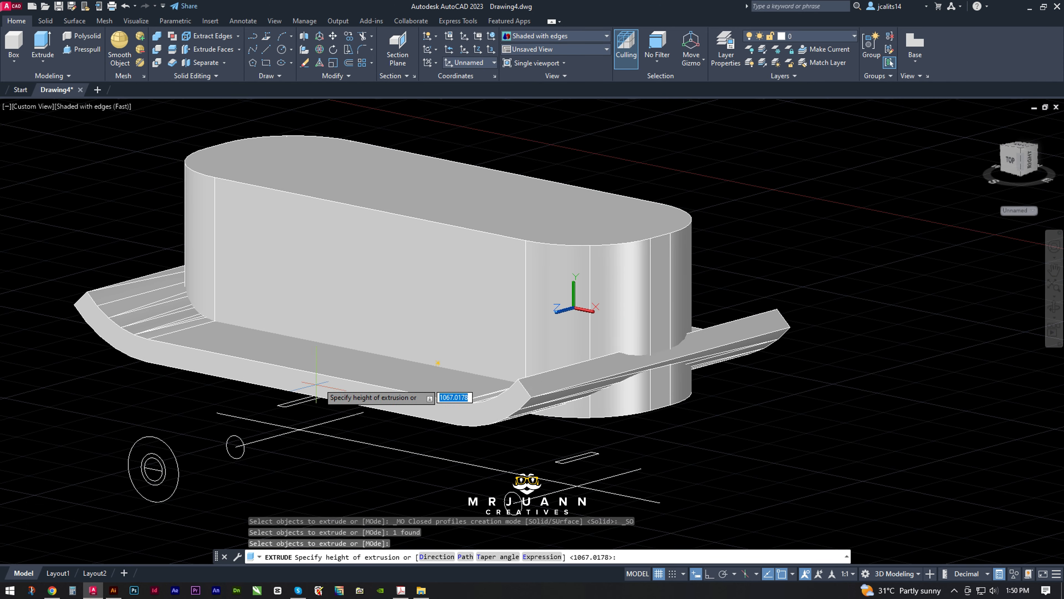
{"action": "left_click", "coordinate": [388, 382]}
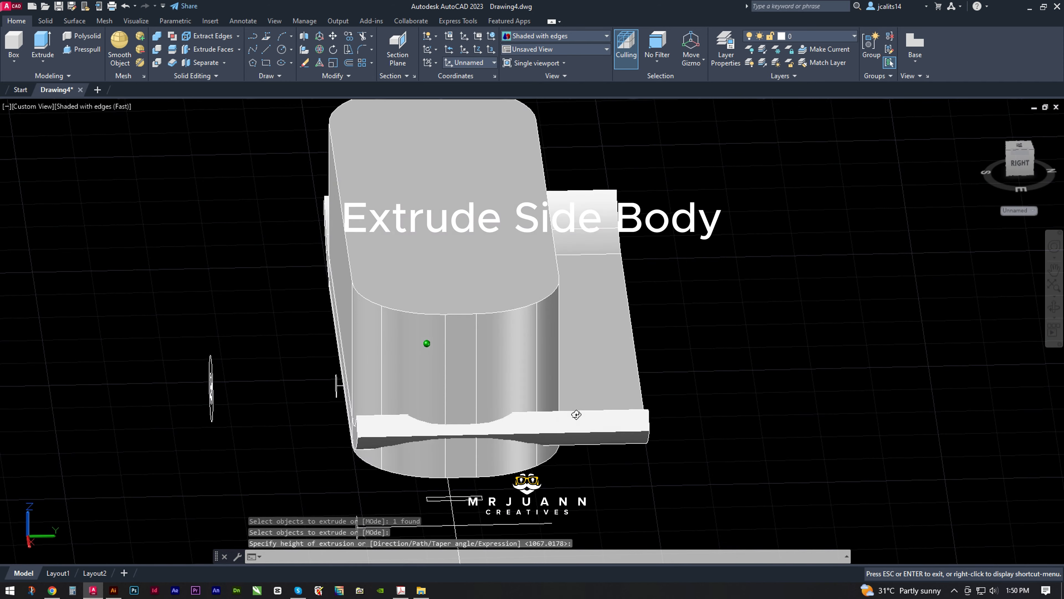
- Move the extruded curved solid along the Y axis so it spans the tall deck solid on both sides
{"action": "left_click", "coordinate": [573, 413]}
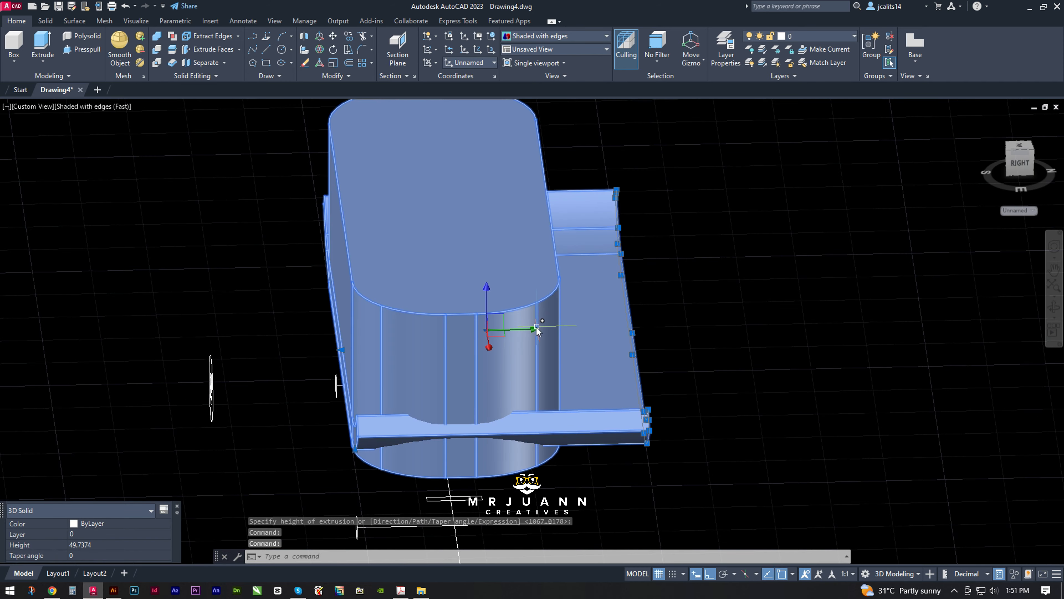
{"action": "left_click", "coordinate": [475, 322]}
{"action": "left_click", "coordinate": [449, 331]}
{"action": "scroll", "coordinate": [484, 378], "scroll_direction": "down", "scroll_amount": 2}
{"action": "middle_click_drag", "start_coordinate": [495, 380], "coordinate": [664, 363], "text": "shift"}
{"action": "key", "text": "Escape"}
{"action": "scroll", "coordinate": [544, 378], "scroll_direction": "up", "scroll_amount": 2}
{"action": "middle_click_drag", "start_coordinate": [248, 276], "coordinate": [312, 258]}
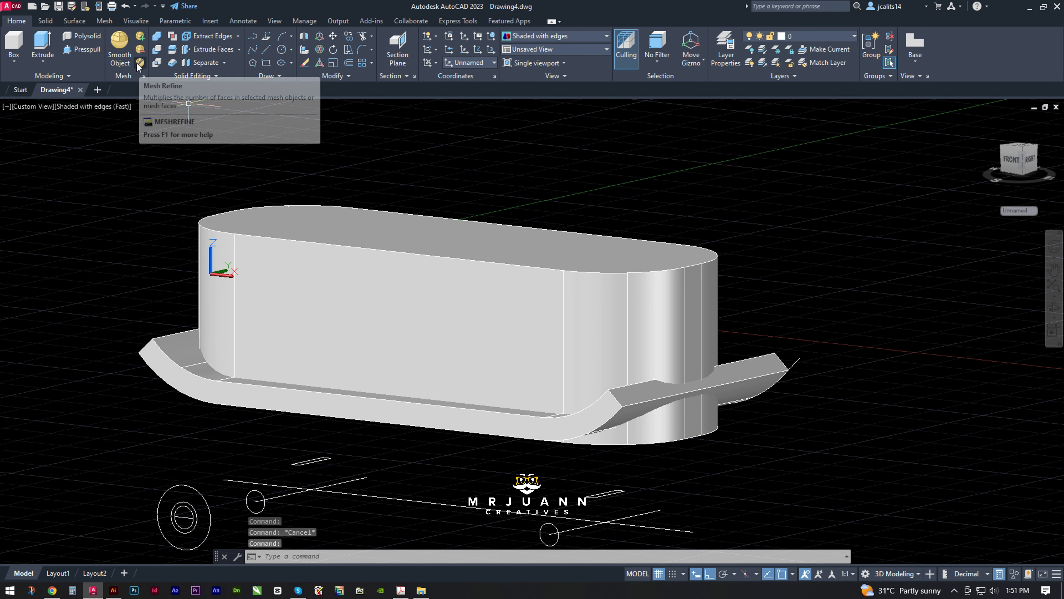
- Intersect the tall outline solid with the curved solid to form the rounded, upturned skateboard deck
{"action": "left_click", "coordinate": [159, 66]}
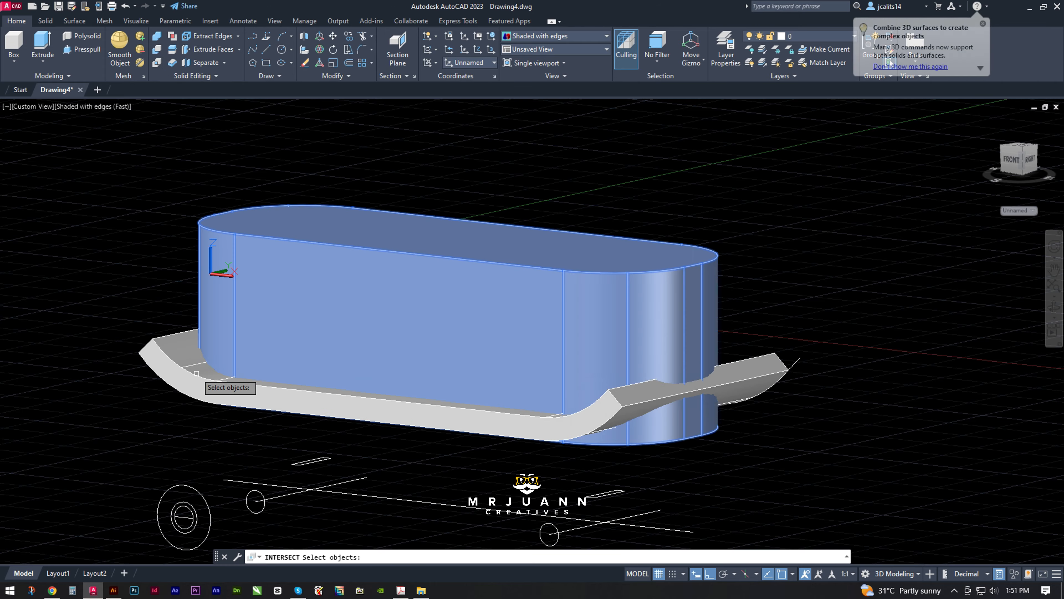
{"action": "left_click", "coordinate": [194, 376]}
{"action": "left_click", "coordinate": [252, 328]}
{"action": "key", "text": "Return"}
{"action": "left_click_drag", "start_coordinate": [596, 444], "coordinate": [653, 450]}
{"action": "middle_click_drag", "start_coordinate": [653, 450], "coordinate": [468, 449], "text": "shift"}
{"action": "middle_click_drag", "start_coordinate": [525, 381], "coordinate": [788, 371], "text": "shift"}
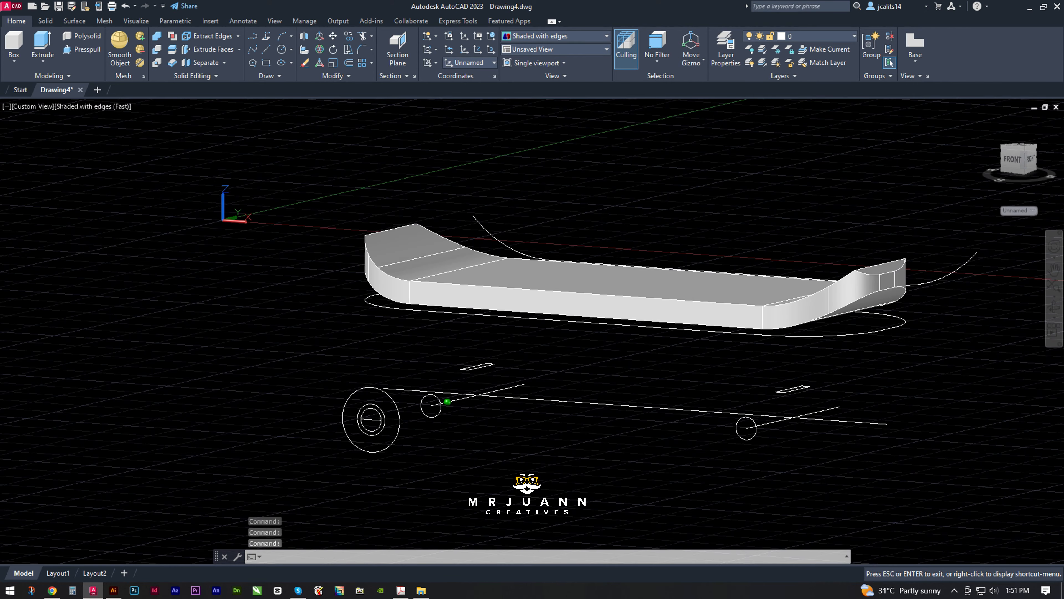
- Try extruding both support rectangles upward by 50 units and undo the extrusion
{"action": "scroll", "coordinate": [796, 384], "scroll_direction": "up", "scroll_amount": 5}
{"action": "scroll", "coordinate": [847, 415], "scroll_direction": "down", "scroll_amount": 3}
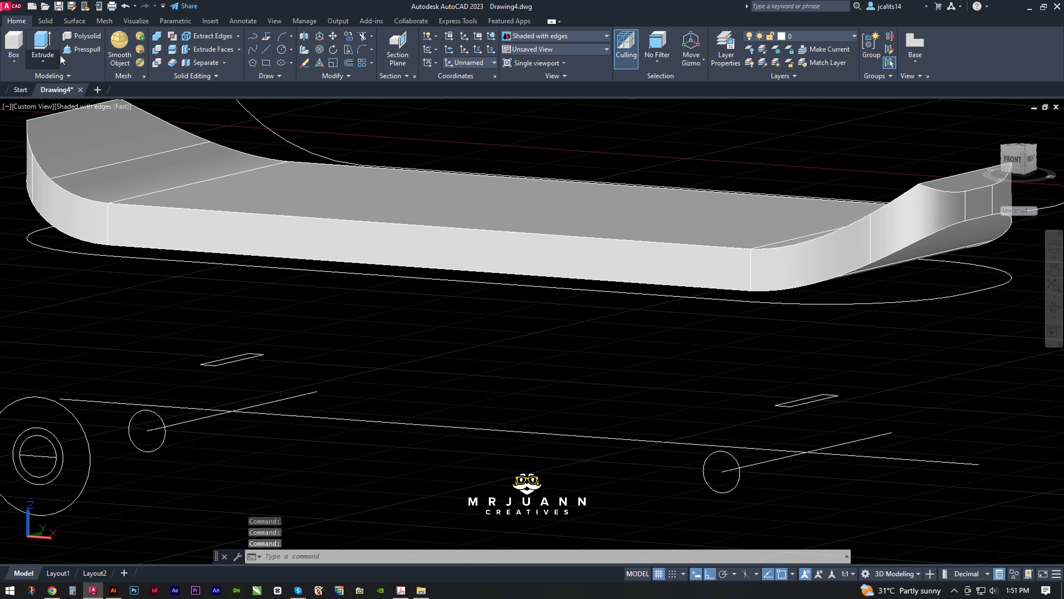
{"action": "left_click", "coordinate": [43, 46]}
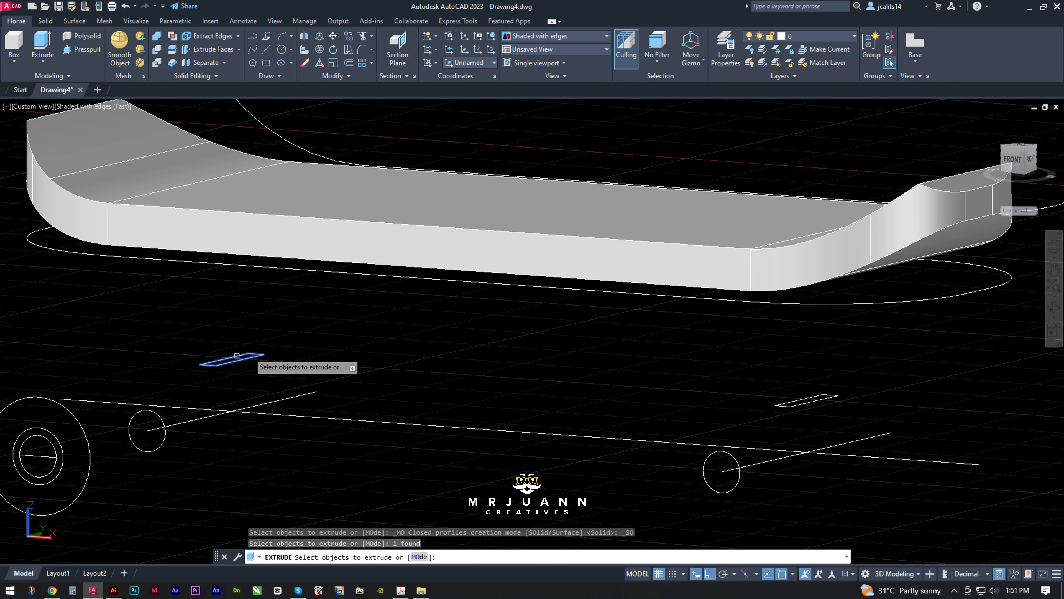
{"action": "left_click", "coordinate": [797, 400]}
{"action": "key", "text": "Return"}
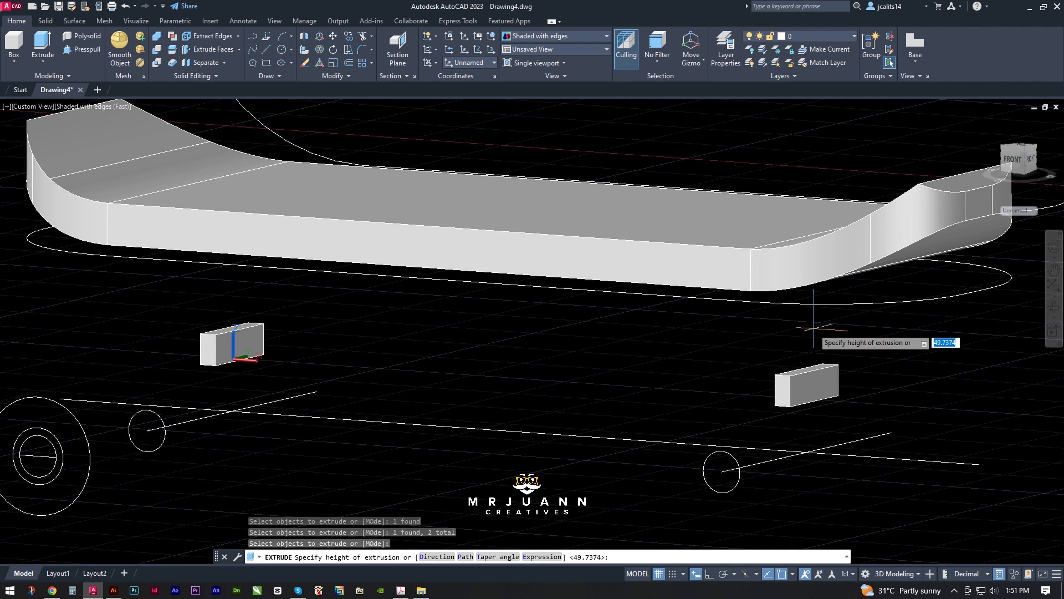
{"action": "type", "text": "50"}
{"action": "key", "text": "Return"}
{"action": "key", "text": "ctrl+z"}
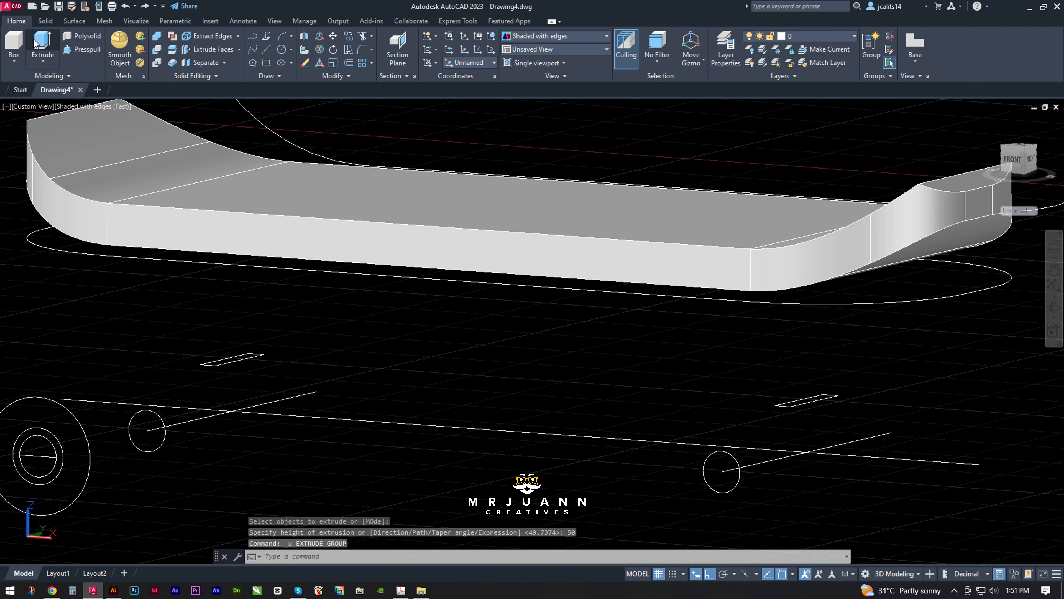
- Try extruding both support rectangles upward by 10 units and undo the extrusion
{"action": "left_click", "coordinate": [39, 44]}
{"action": "left_click", "coordinate": [802, 403]}
{"action": "key", "text": "Return"}
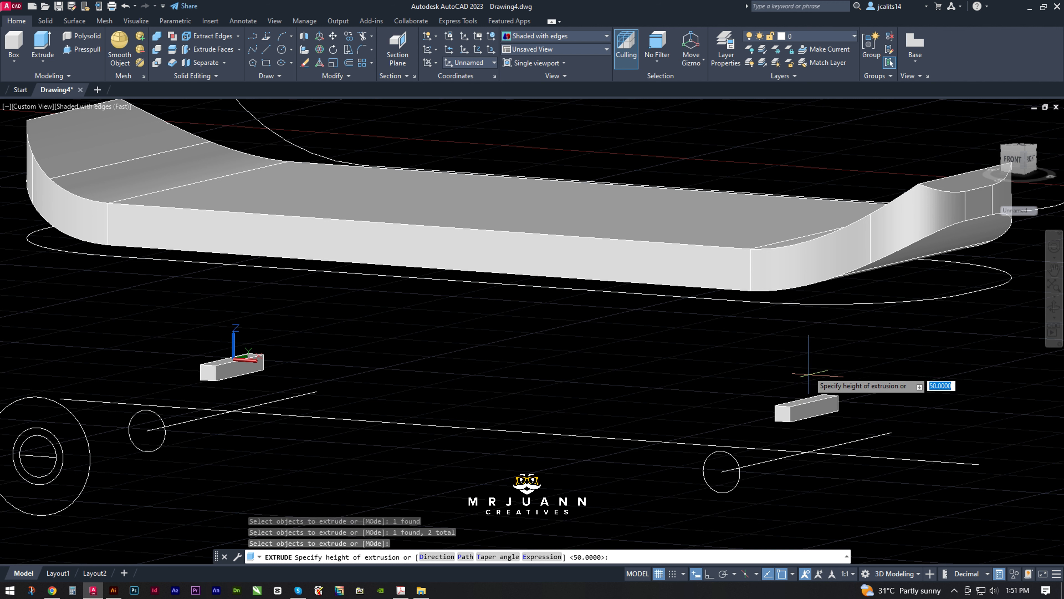
{"action": "type", "text": "10"}
{"action": "key", "text": "Return"}
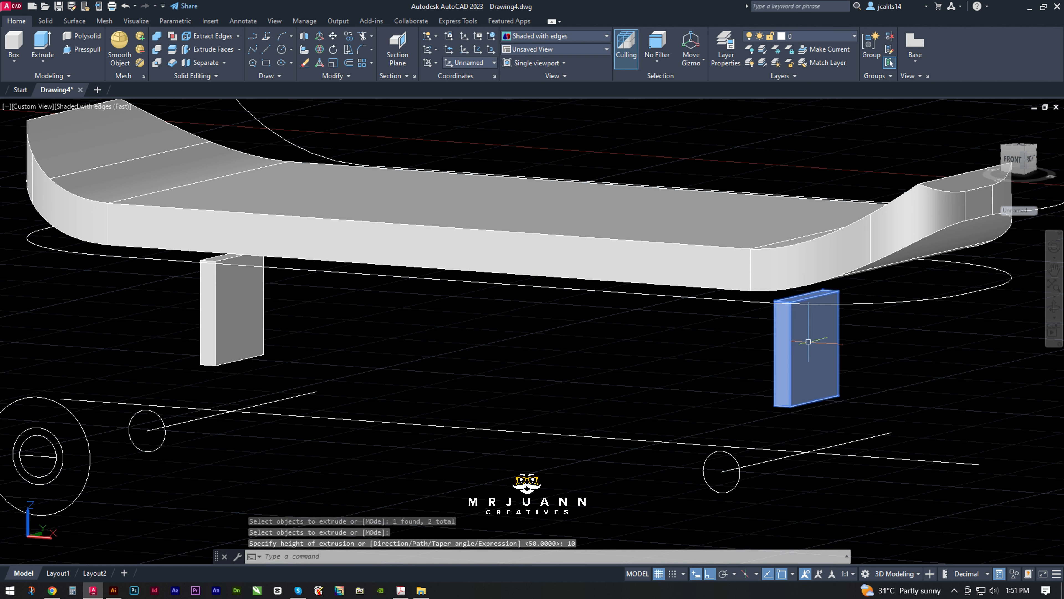
{"action": "key", "text": "ctrl+z"}
- Extrude both support rectangles upward by 1 unit into thin support bars
{"action": "left_click", "coordinate": [43, 41]}
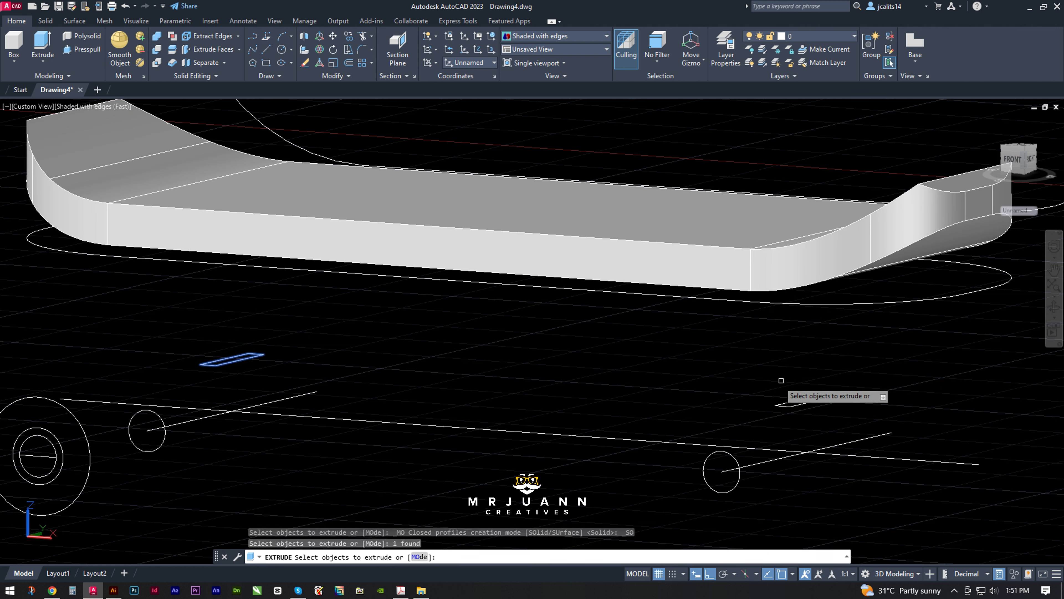
{"action": "left_click", "coordinate": [798, 405]}
{"action": "key", "text": "Return"}
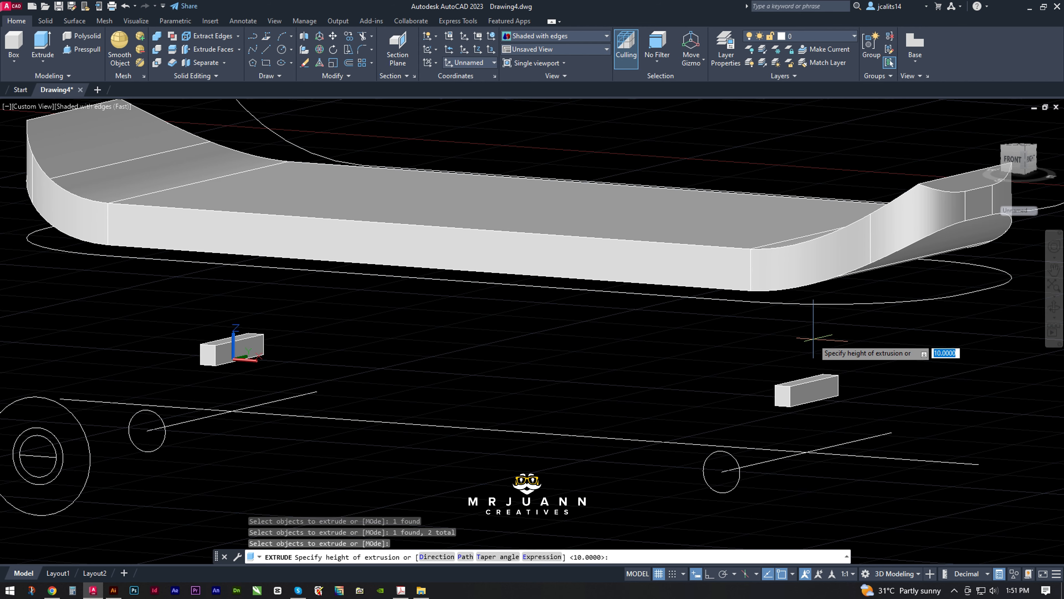
{"action": "type", "text": "1"}
{"action": "key", "text": "Return"}
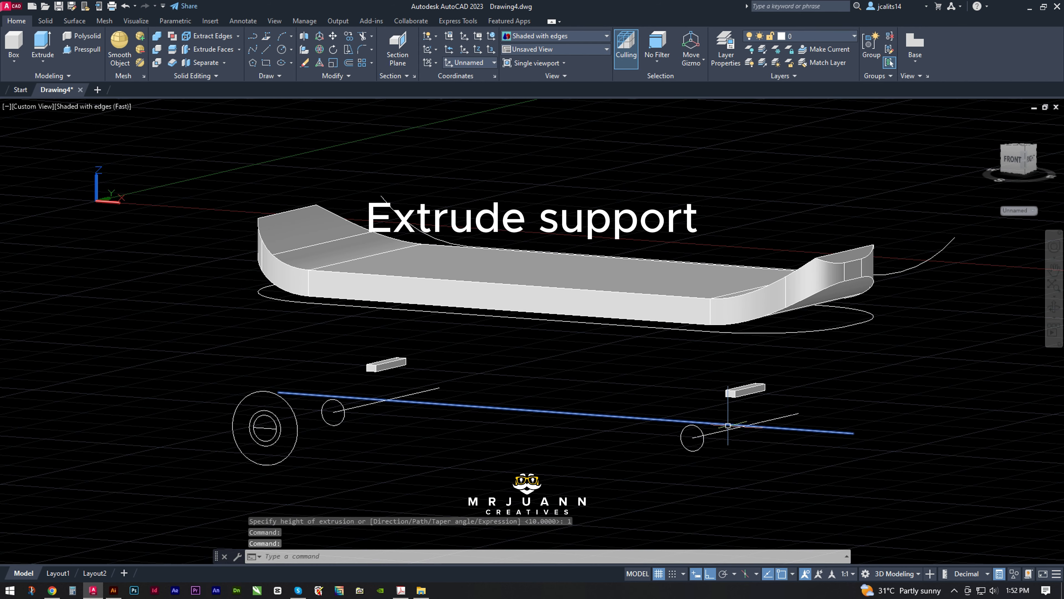
- Sweep the right axle's circle along its axle line to form a solid cylinder
{"action": "scroll", "coordinate": [675, 447], "scroll_direction": "up", "scroll_amount": 5}
{"action": "left_click_drag", "start_coordinate": [674, 447], "coordinate": [485, 438]}
{"action": "key", "text": "Escape"}
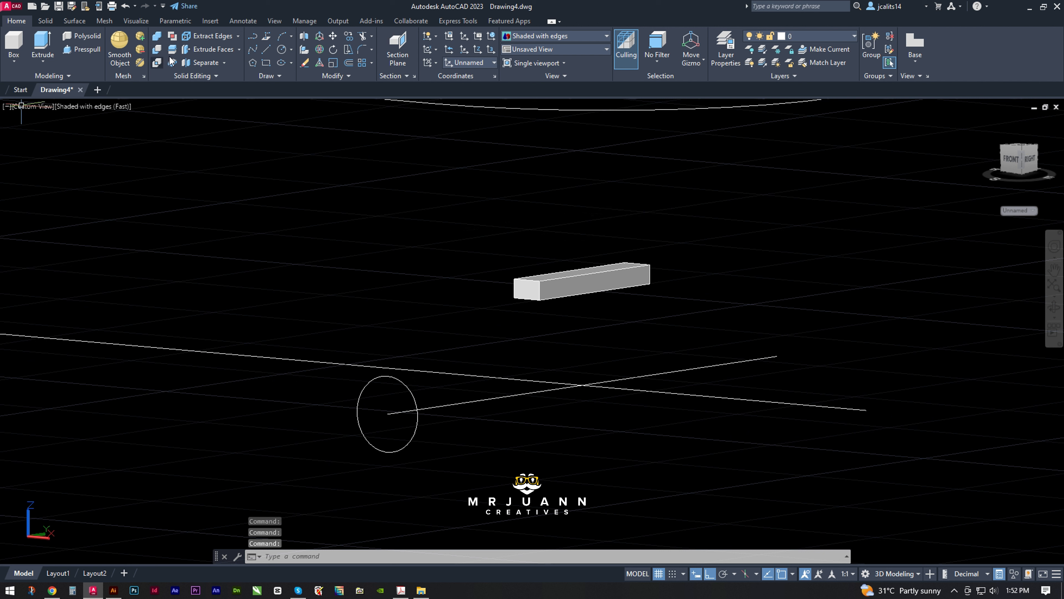
{"action": "left_click", "coordinate": [43, 62]}
{"action": "left_click", "coordinate": [59, 134]}
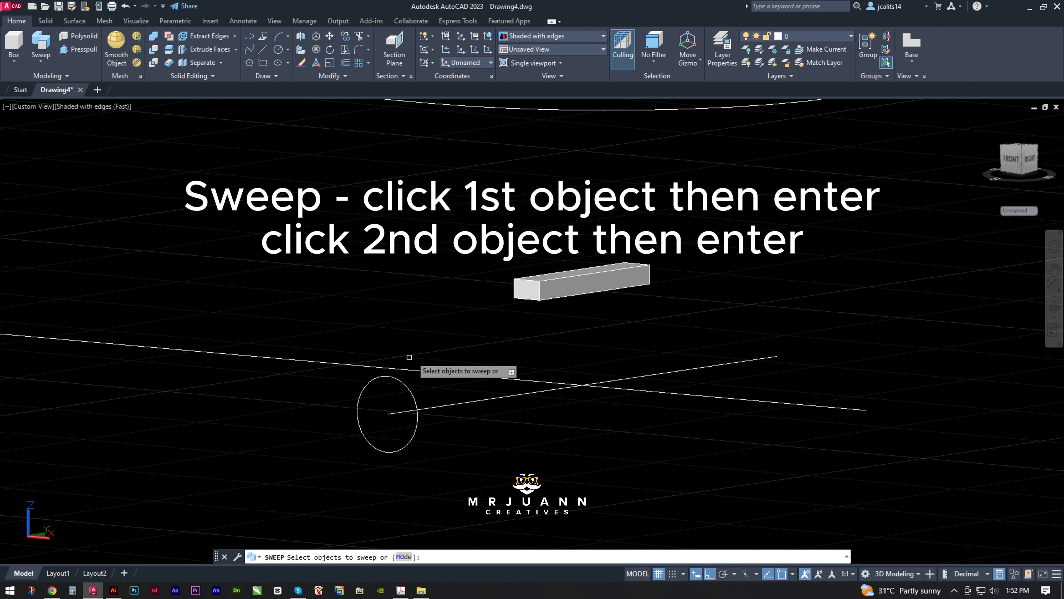
{"action": "key", "text": "Return"}
{"action": "left_click", "coordinate": [458, 405]}
- Sweep the left axle's circle along its axle line to form the second axle cylinder
{"action": "scroll", "coordinate": [501, 336], "scroll_direction": "down", "scroll_amount": 5}
{"action": "middle_click_drag", "start_coordinate": [499, 337], "coordinate": [595, 337], "text": "shift"}
{"action": "middle_click_drag", "start_coordinate": [201, 363], "coordinate": [128, 368], "text": "shift"}
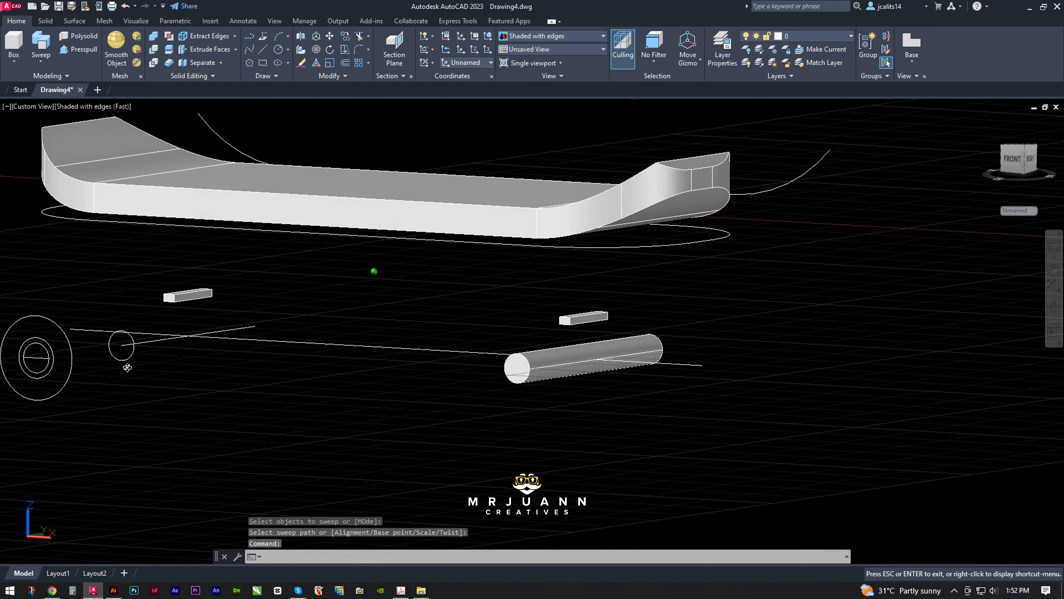
{"action": "scroll", "coordinate": [127, 368], "scroll_direction": "up", "scroll_amount": 6}
{"action": "left_click", "coordinate": [41, 42]}
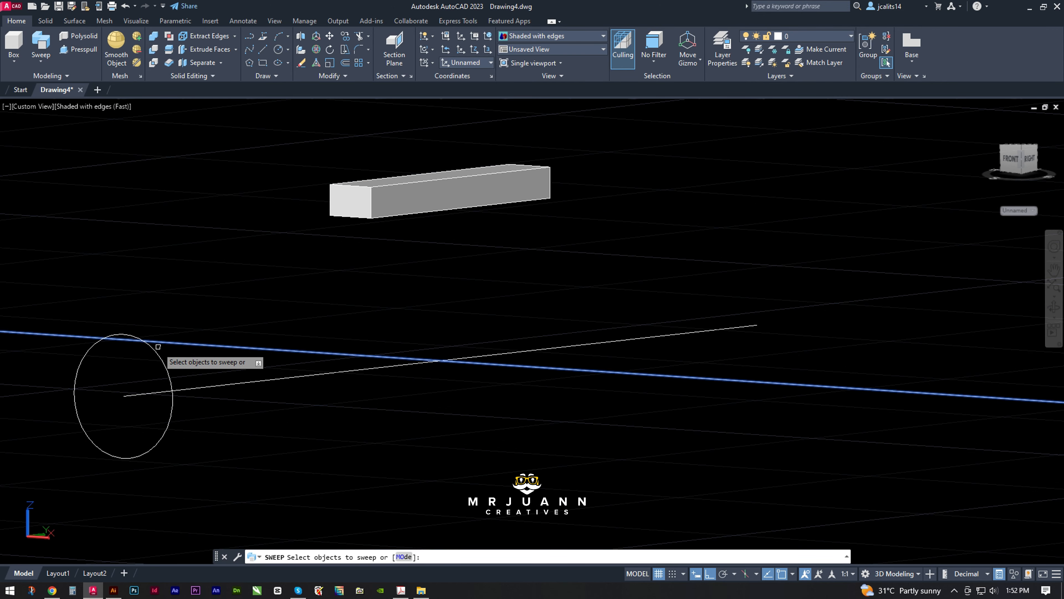
{"action": "key", "text": "Return"}
{"action": "left_click", "coordinate": [206, 387]}
{"action": "scroll", "coordinate": [277, 405], "scroll_direction": "down", "scroll_amount": 2}
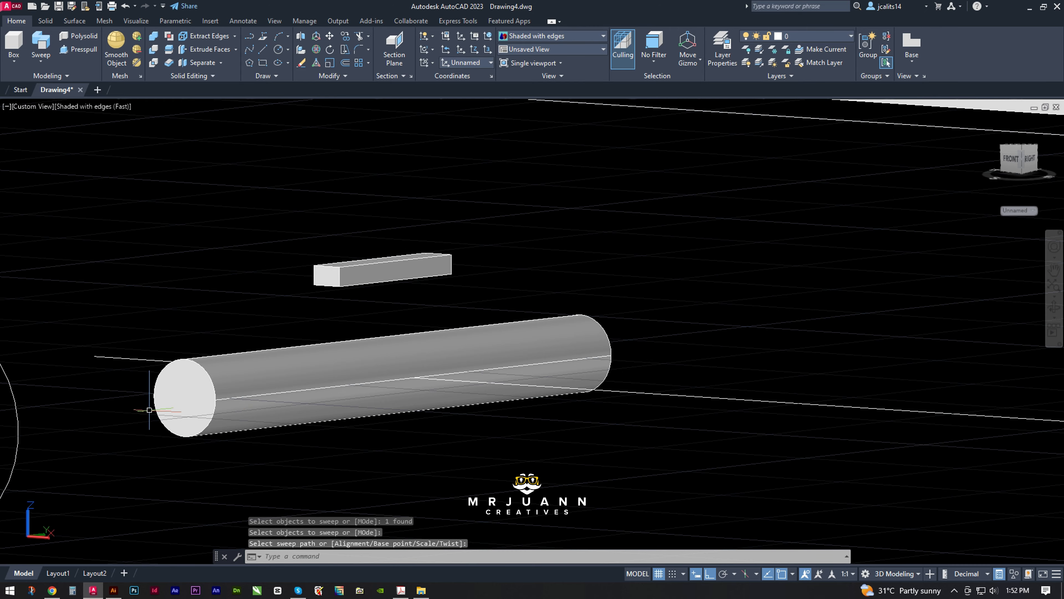
- Extrude the innermost wheel circle by 1 unit into a thin hub disc
{"action": "middle_click_drag", "start_coordinate": [177, 407], "coordinate": [387, 371]}
{"action": "mouse_move", "coordinate": [218, 409]}
{"action": "middle_mouse_down", "text": "shift"}
{"action": "mouse_move", "coordinate": [187, 420]}
{"action": "mouse_move", "coordinate": [205, 418]}
{"action": "middle_mouse_up", "text": "shift"}
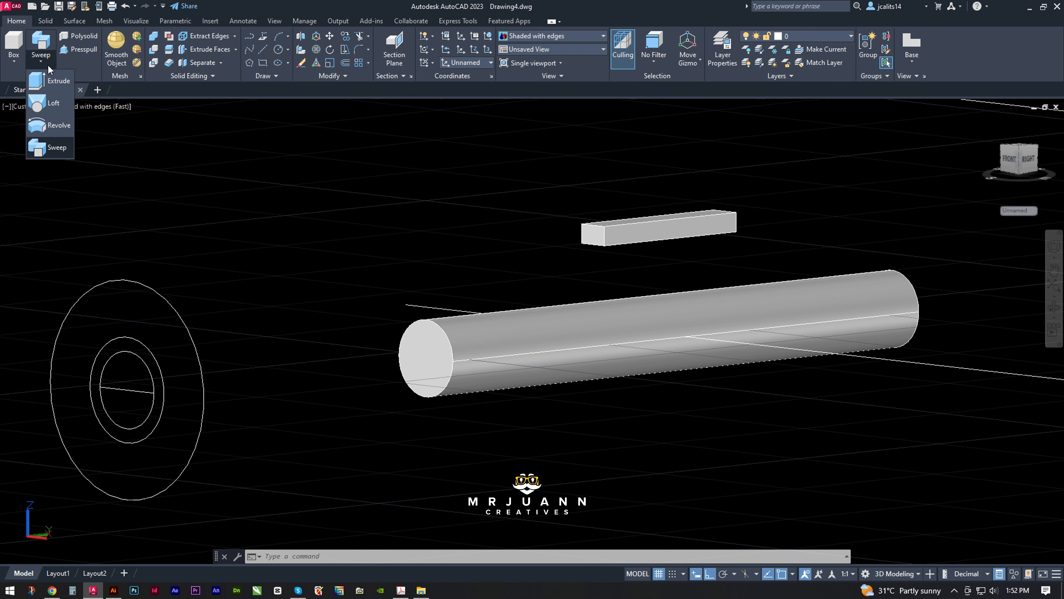
{"action": "left_click", "coordinate": [49, 80]}
{"action": "key", "text": "Return"}
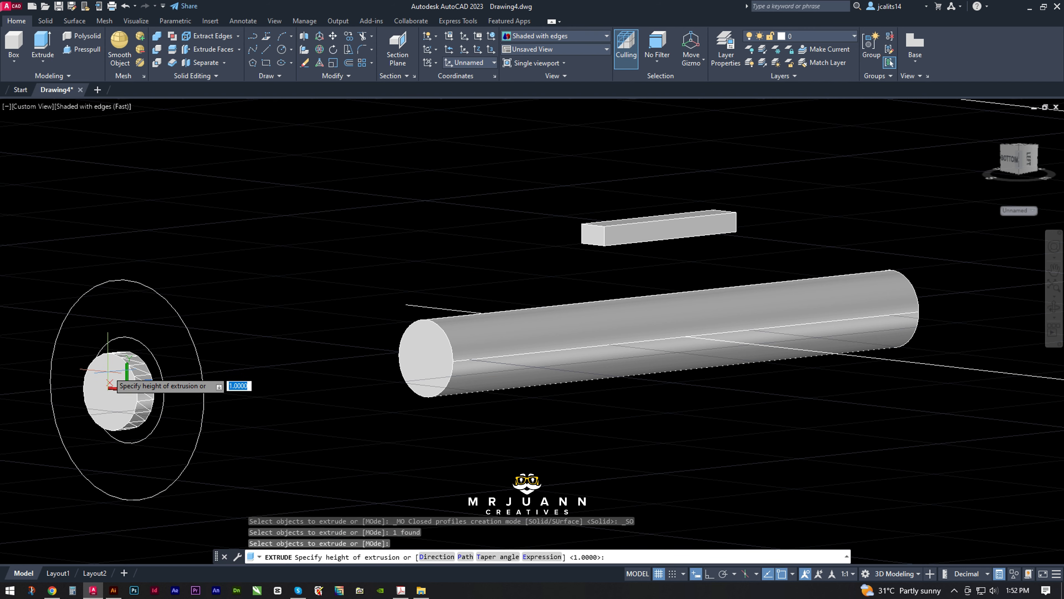
{"action": "type", "text": "1"}
{"action": "key", "text": "Return"}
- Move the hub disc 1 unit along the Y axis, outward from the wheel and away from the axle
{"action": "middle_click_drag", "start_coordinate": [161, 380], "coordinate": [177, 355], "text": "shift"}
{"action": "scroll", "coordinate": [110, 372], "scroll_direction": "up", "scroll_amount": 2}
{"action": "left_click", "coordinate": [177, 355]}
{"action": "left_click", "coordinate": [191, 386]}
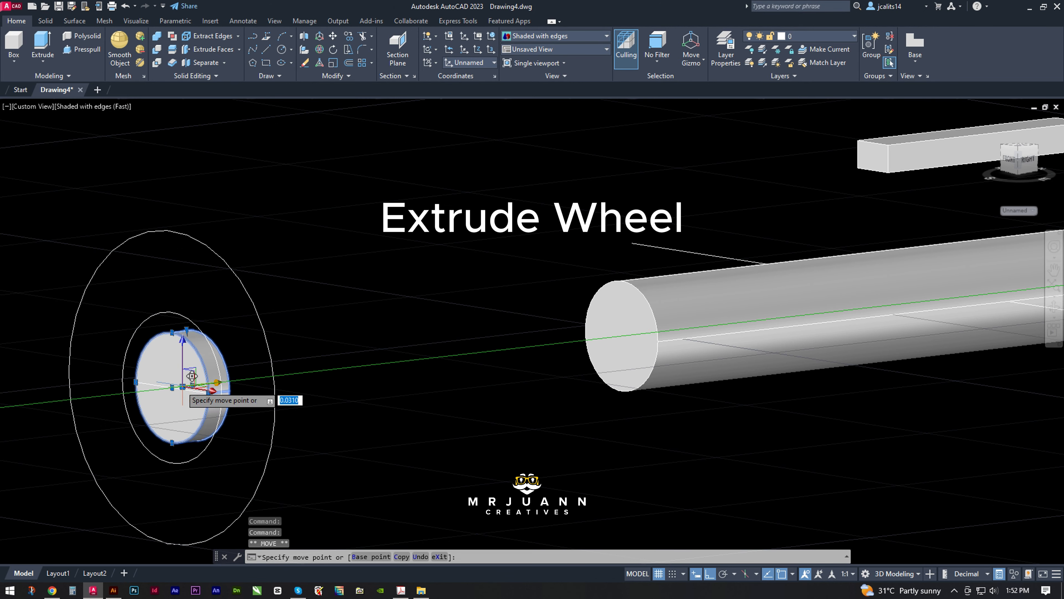
{"action": "type", "text": "1"}
{"action": "key", "text": "Return"}
{"action": "key", "text": "Escape"}
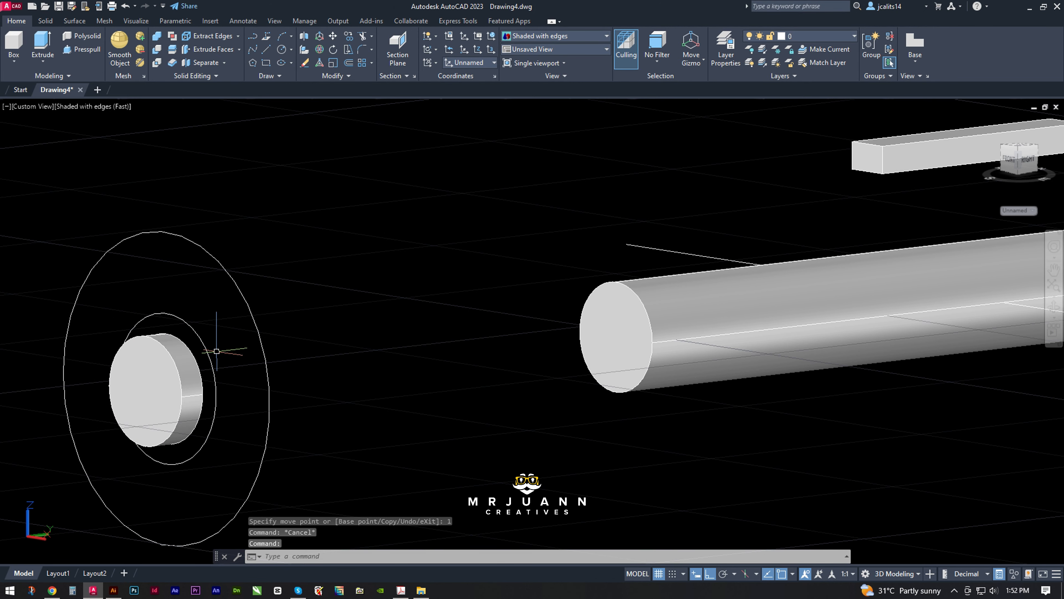
- Extrude the middle wheel circle about 11.6 units toward the axle
{"action": "left_click", "coordinate": [82, 49]}
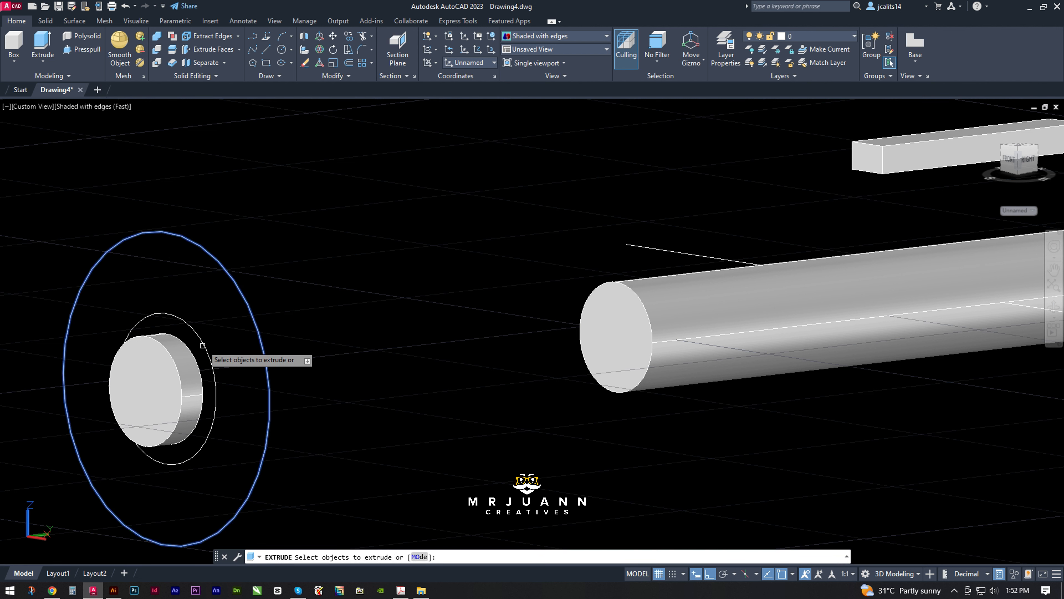
{"action": "key", "text": "Return"}
{"action": "left_click", "coordinate": [409, 338]}
- Extrude the outer wheel circle toward the axle, to a little under half the length of the middle cylinder
{"action": "key", "text": "Return"}
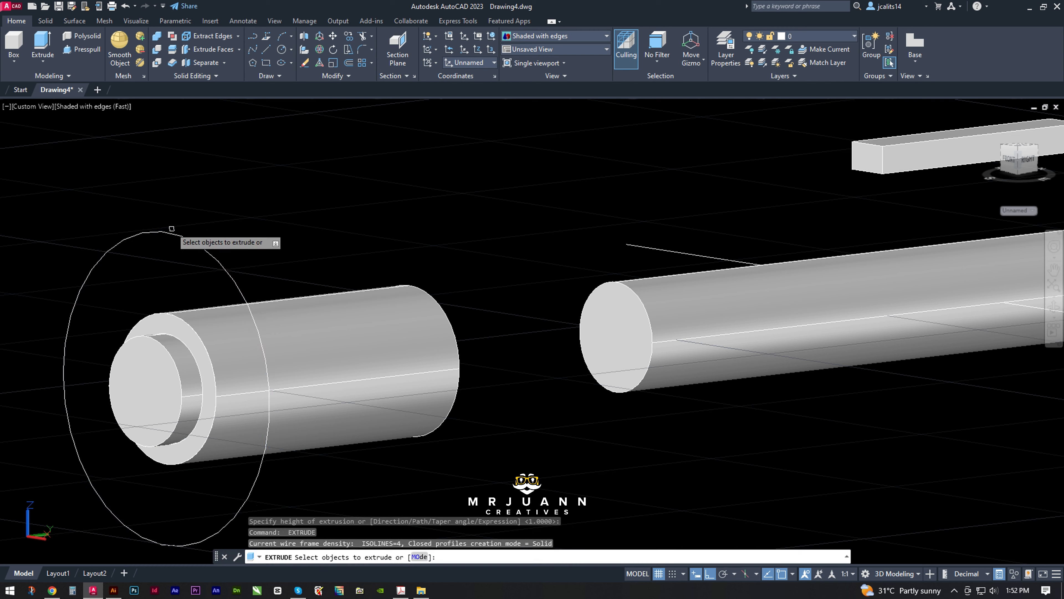
{"action": "left_click", "coordinate": [178, 235]}
{"action": "key", "text": "Return"}
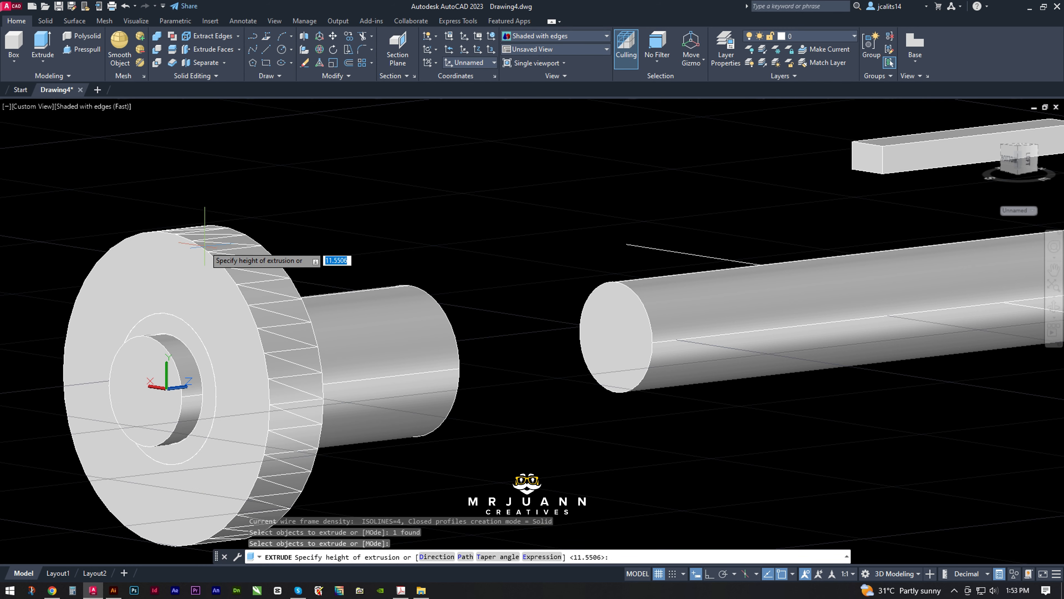
{"action": "left_click", "coordinate": [263, 248]}
- Slide the middle wheel cylinder outward along its axis so it projects from the wheel's outer face
{"action": "left_click", "coordinate": [377, 364]}
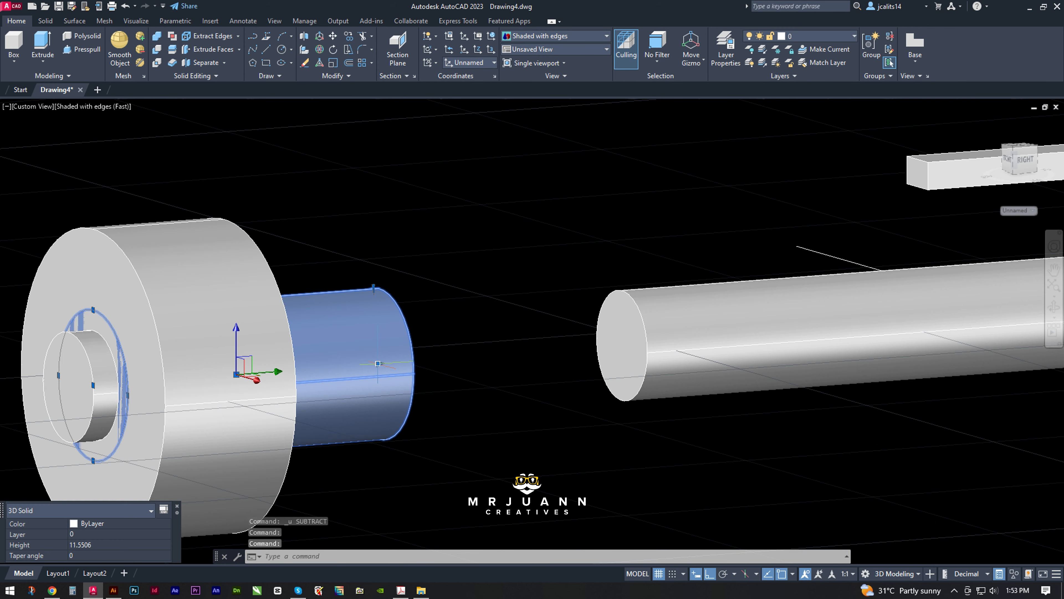
{"action": "key", "text": "Escape"}
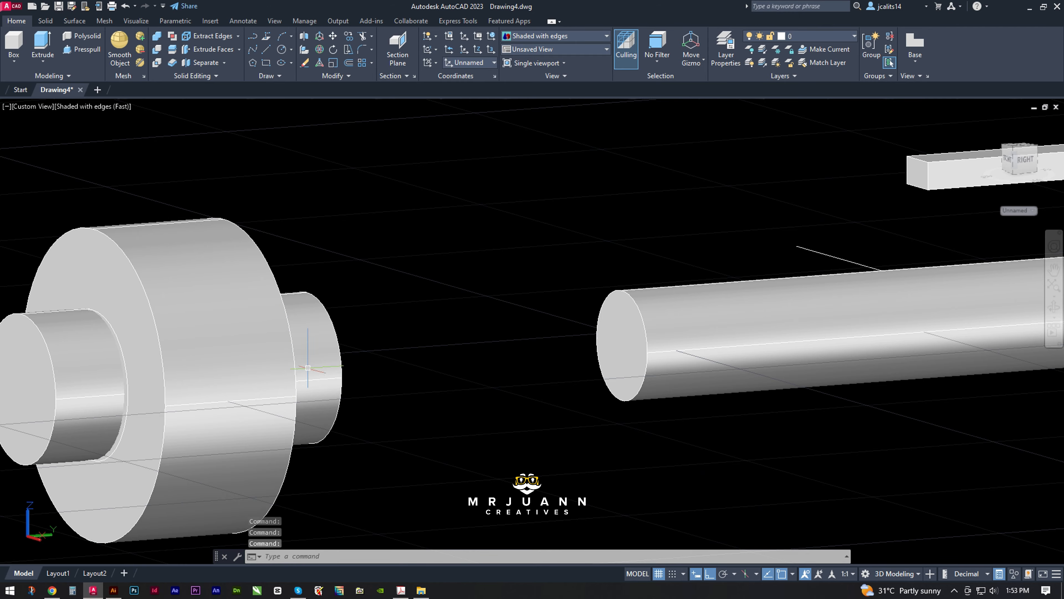
{"action": "middle_click_drag", "start_coordinate": [307, 367], "coordinate": [282, 388], "text": "shift"}
- Undo the recent wheel edits back to before the middle and outer wheel circles were extruded
{"action": "key", "text": "ctrl+z"}
{"action": "key", "text": "ctrl+z"}
{"action": "key", "text": "ctrl+z"}
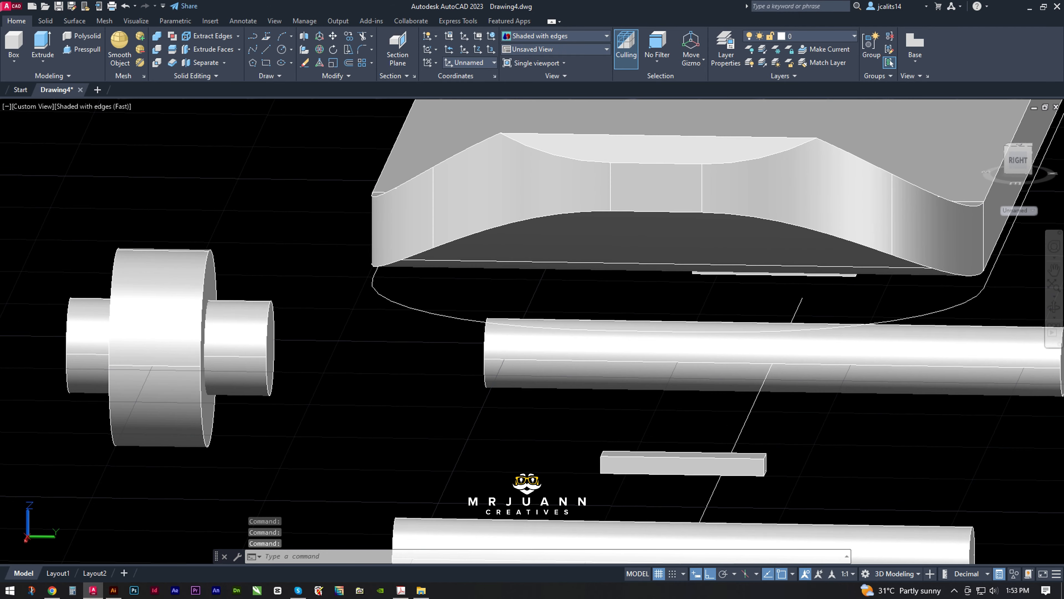
{"action": "key", "text": "ctrl+z"}
{"action": "key", "text": "ctrl+z"}
{"action": "key", "text": "ctrl+z"}
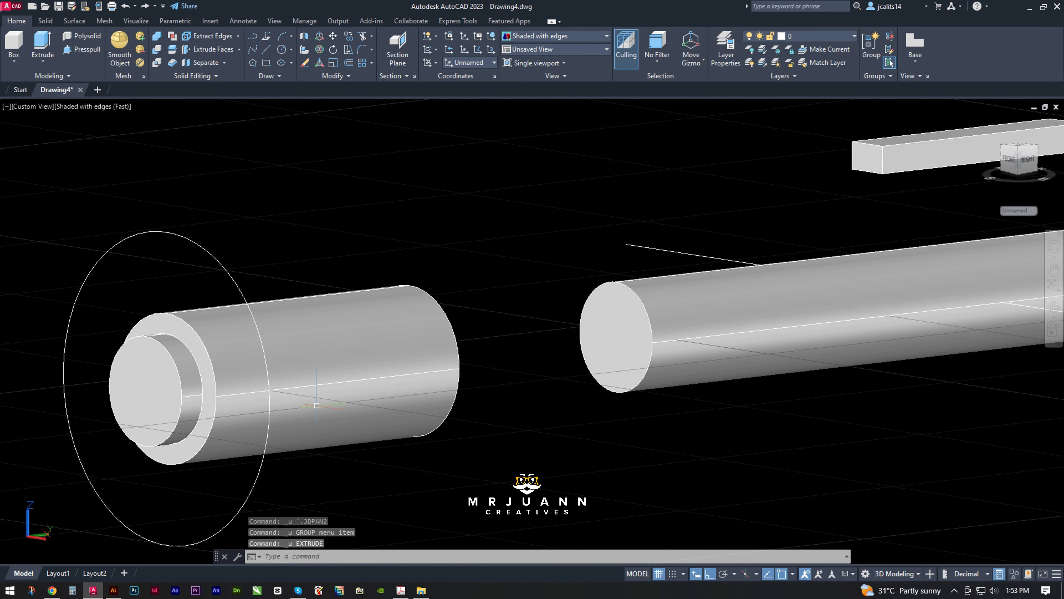
- Extrude the middle wheel circle 3 units toward the axle
{"action": "left_click", "coordinate": [41, 49]}
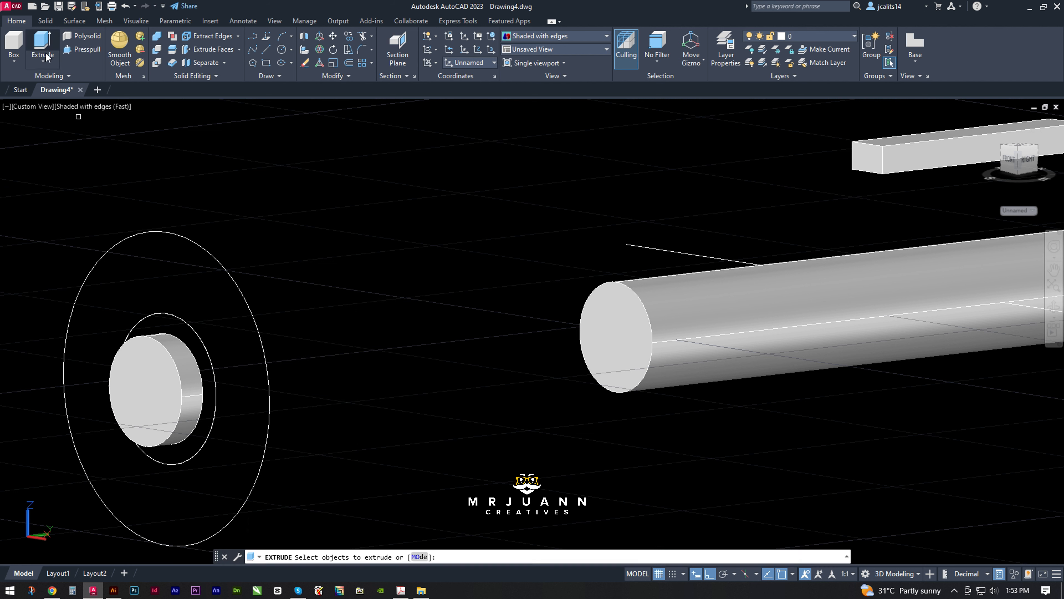
{"action": "key", "text": "Return"}
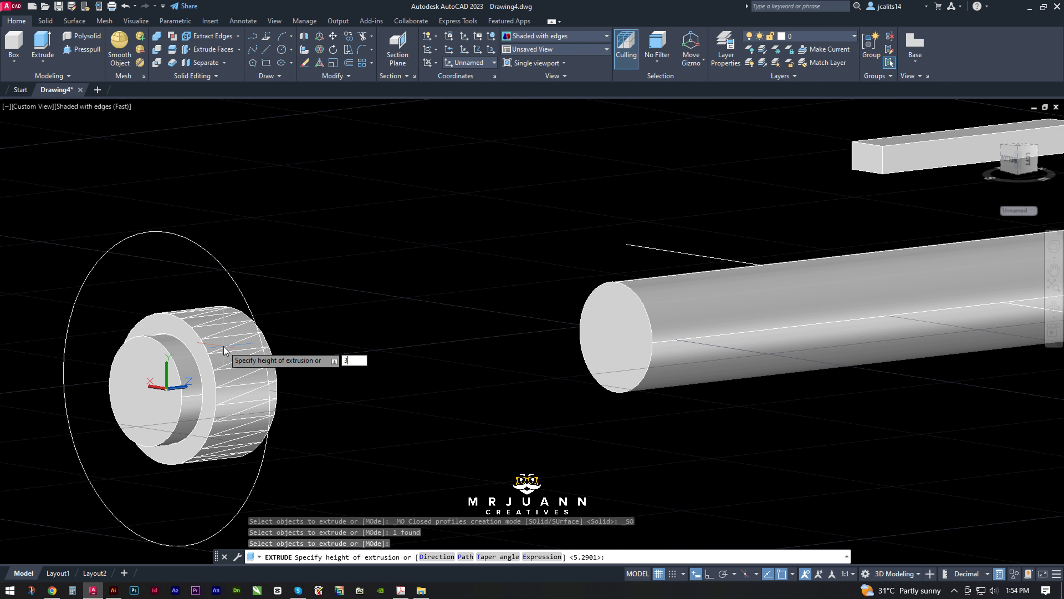
{"action": "key", "text": "Return"}
- Extrude the outer wheel circle 4 units toward the axle
{"action": "middle_click_drag", "start_coordinate": [208, 361], "coordinate": [278, 371], "text": "shift"}
{"action": "left_click", "coordinate": [42, 50]}
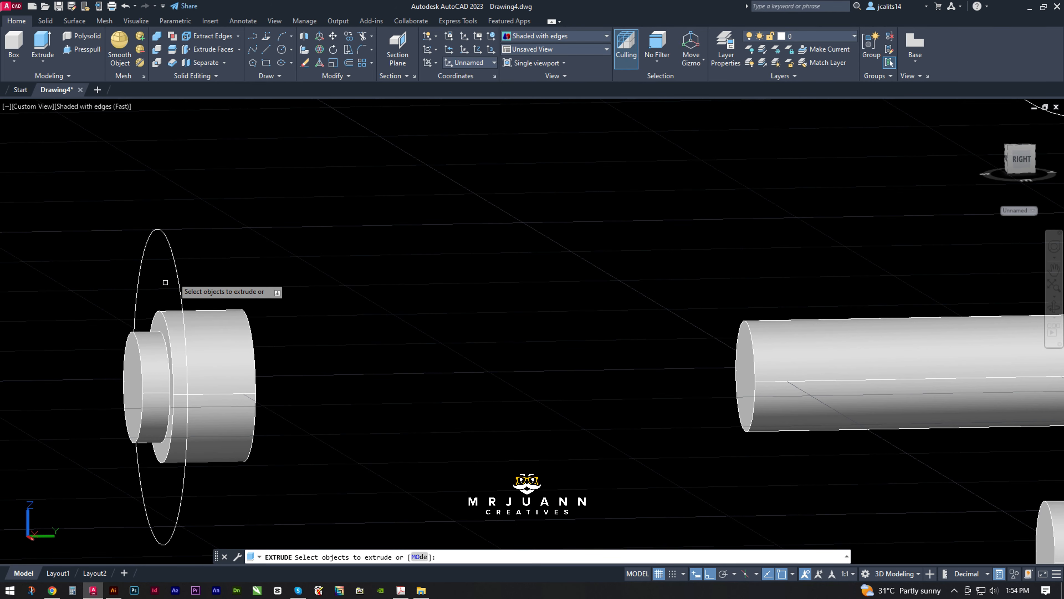
{"action": "key", "text": "Return"}
{"action": "type", "text": "4"}
{"action": "key", "text": "Return"}
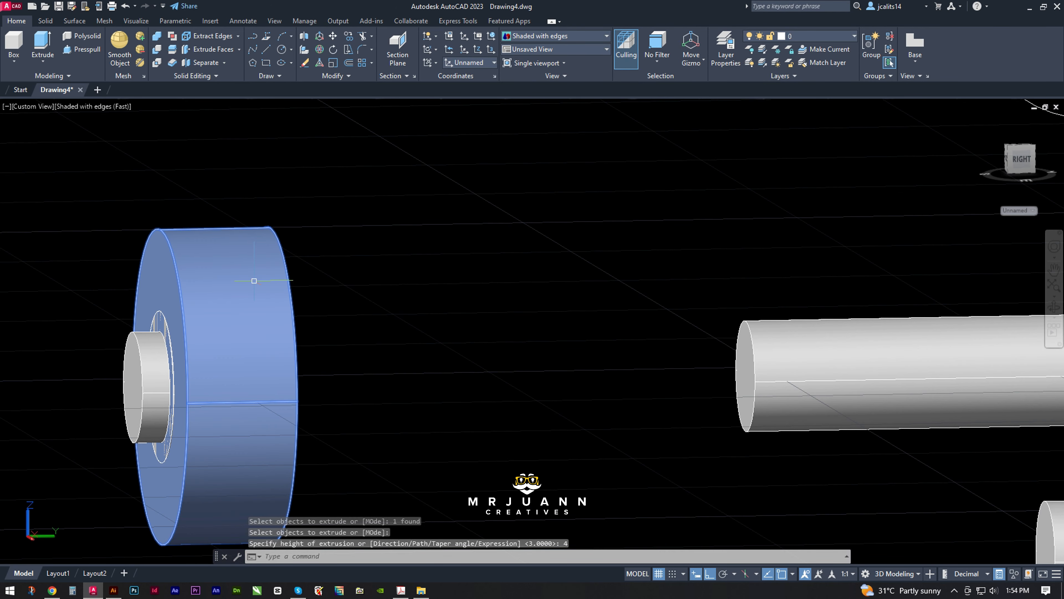
- Move the middle cylinder 1 unit outward along the Y axis, away from the axle
{"action": "left_click", "coordinate": [268, 290]}
{"action": "middle_click_drag", "start_coordinate": [251, 390], "coordinate": [248, 397], "text": "shift"}
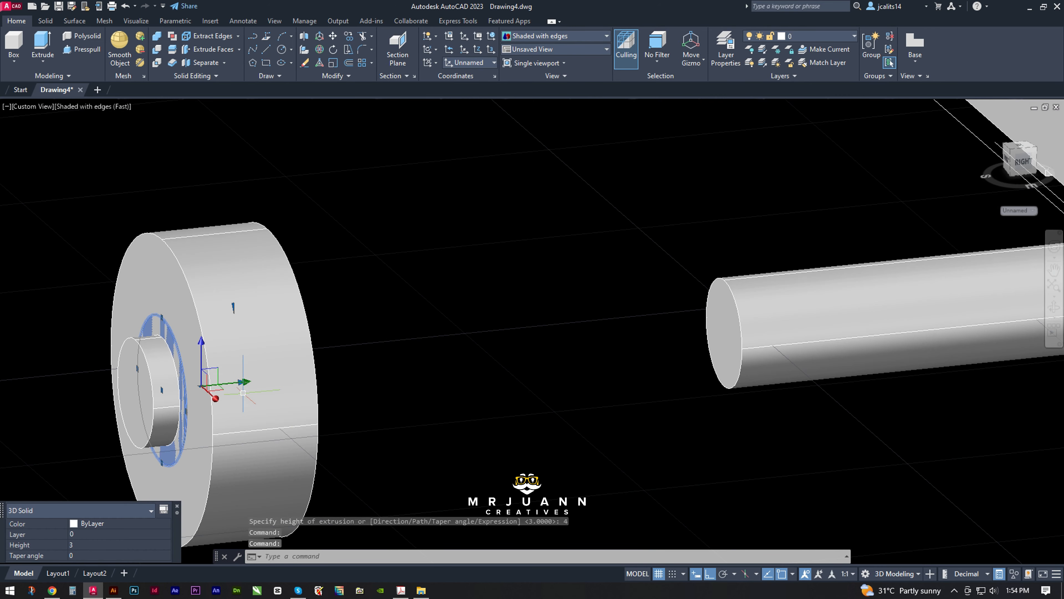
{"action": "left_click", "coordinate": [246, 381]}
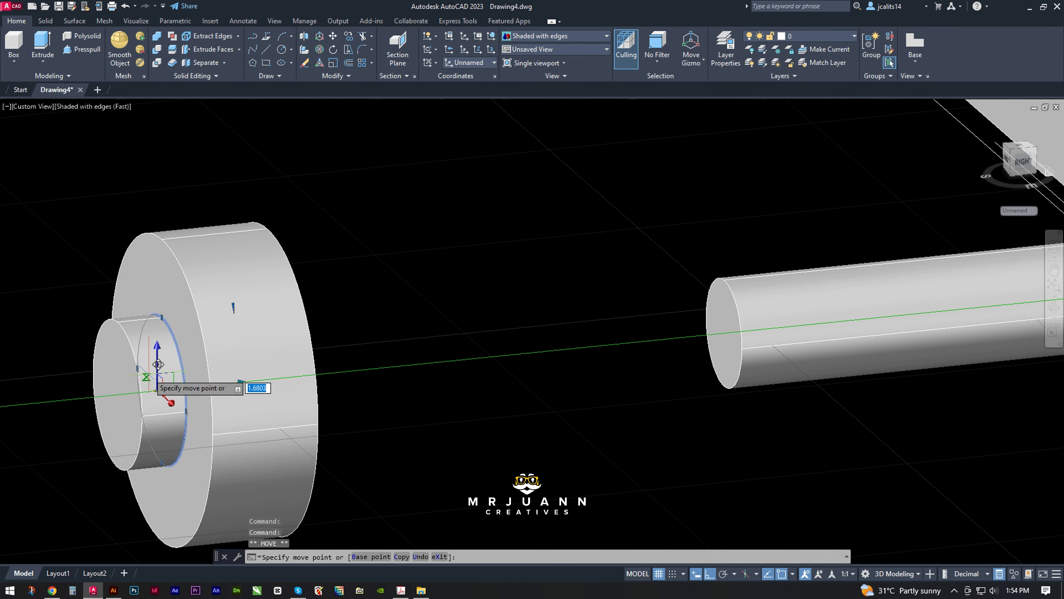
{"action": "type", "text": "1"}
{"action": "key", "text": "Return"}
{"action": "middle_click_drag", "start_coordinate": [149, 378], "coordinate": [356, 407], "text": "shift"}
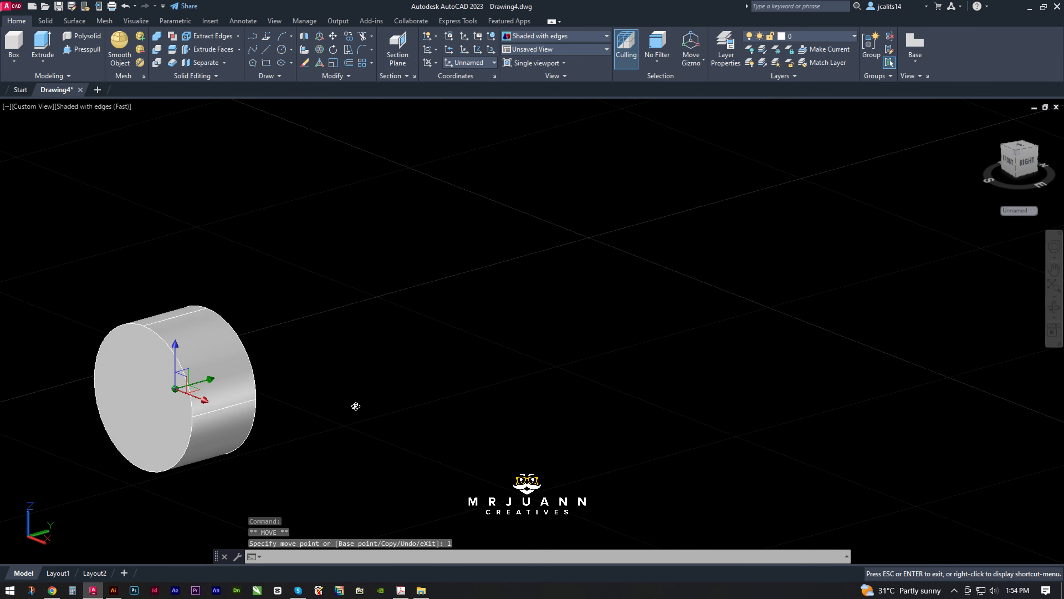
{"action": "scroll", "coordinate": [147, 410], "scroll_direction": "up", "scroll_amount": 5}
{"action": "key", "text": "Escape"}
{"action": "key", "text": "Escape"}
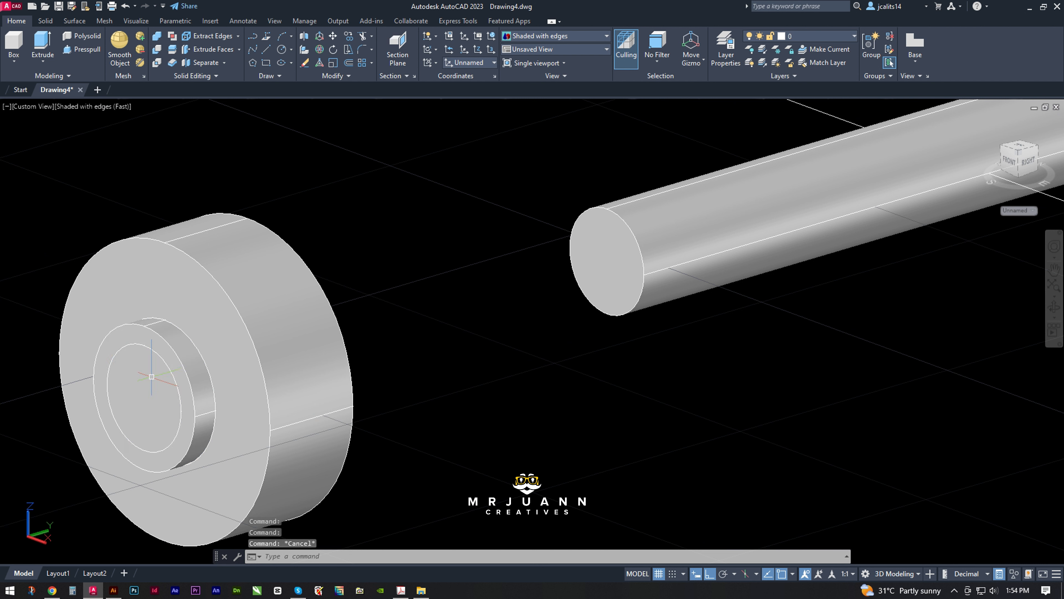
- Move the innermost hub disc 0.5 unit outward along the Y axis, away from the axle
{"action": "left_click", "coordinate": [141, 391]}
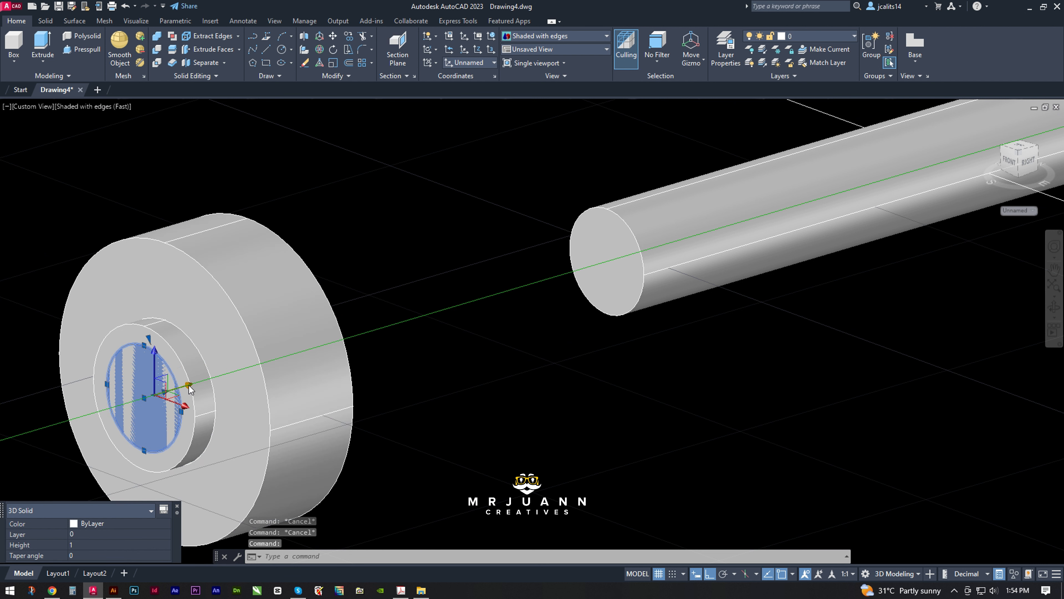
{"action": "left_click", "coordinate": [189, 389]}
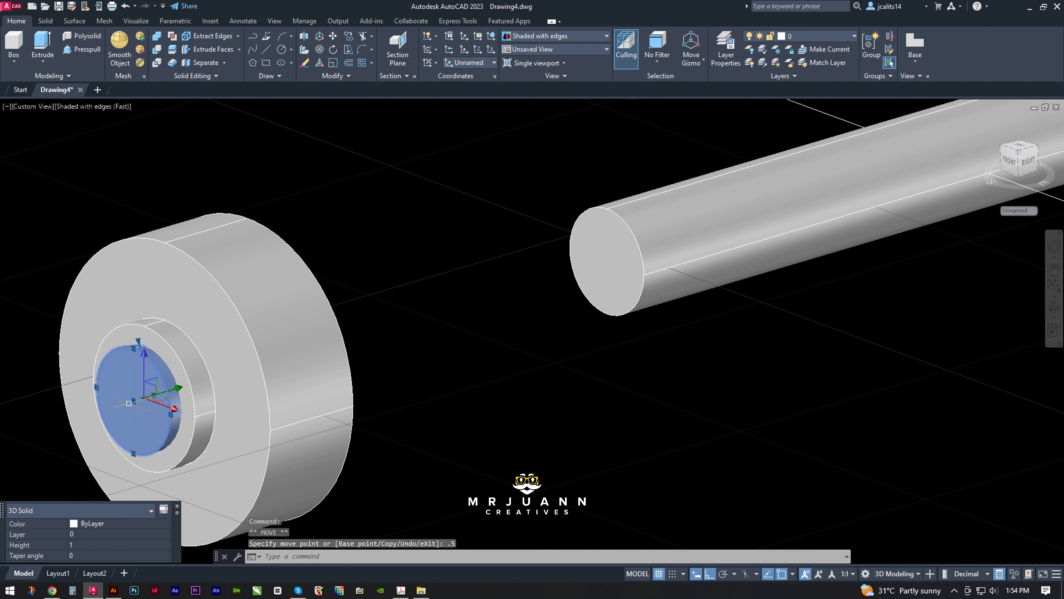
{"action": "scroll", "coordinate": [282, 390], "scroll_direction": "down", "scroll_amount": 5}
{"action": "scroll", "coordinate": [283, 390], "scroll_direction": "up", "scroll_amount": 5}
- Union the outer wheel, middle cylinder and hub disc into one wheel solid
{"action": "left_click", "coordinate": [423, 470]}
{"action": "left_click", "coordinate": [104, 299]}
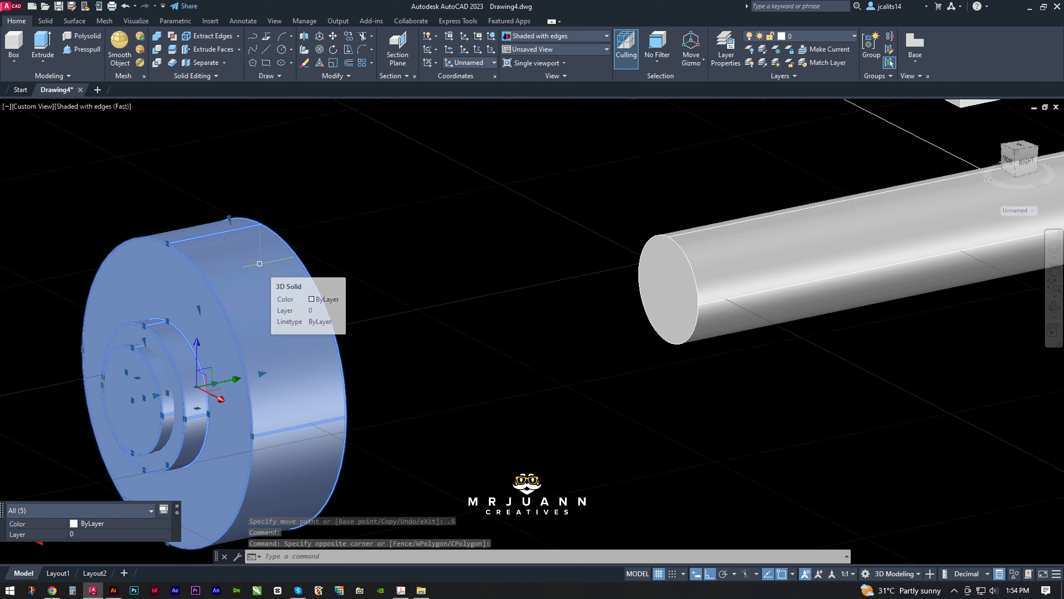
{"action": "middle_click_drag", "start_coordinate": [274, 276], "coordinate": [594, 205]}
{"action": "key", "text": "Escape"}
{"action": "type", "text": "U"}
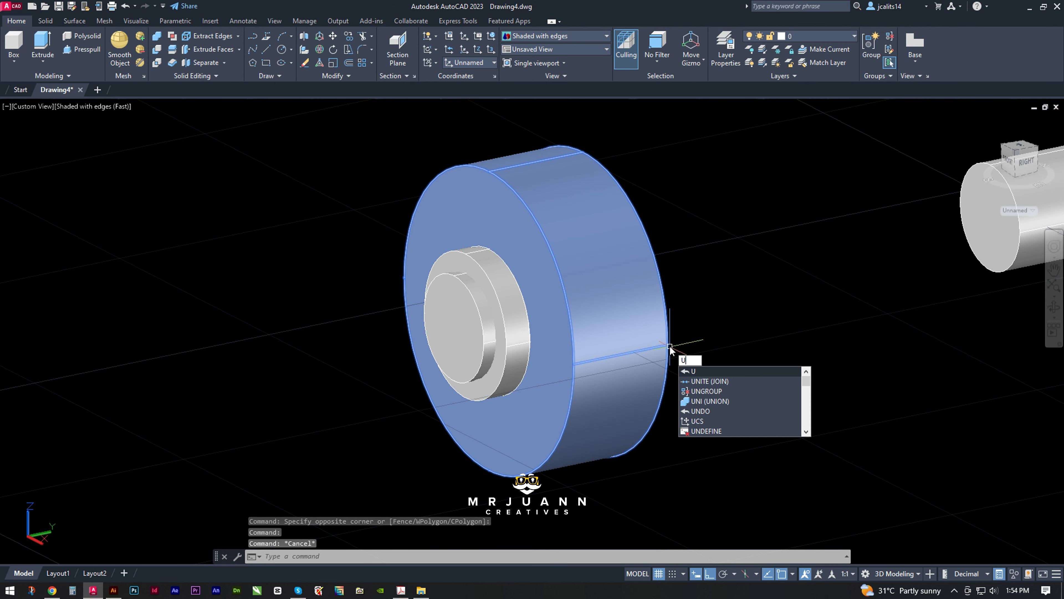
{"action": "type", "text": "NION"}
{"action": "key", "text": "Return"}
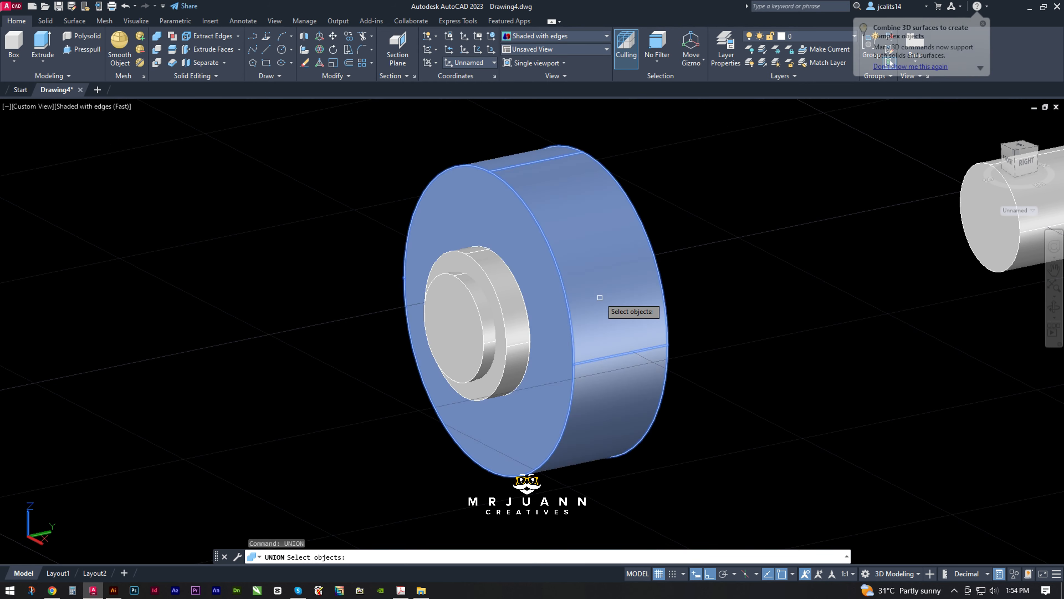
{"action": "left_click", "coordinate": [601, 299]}
{"action": "key", "text": "Return"}
- Move the wheel from the centre of its inner face onto the centre of the axle's near end
{"action": "scroll", "coordinate": [480, 328], "scroll_direction": "down", "scroll_amount": 3}
{"action": "middle_click_drag", "start_coordinate": [480, 328], "coordinate": [420, 344], "text": "shift"}
{"action": "left_click", "coordinate": [197, 319]}
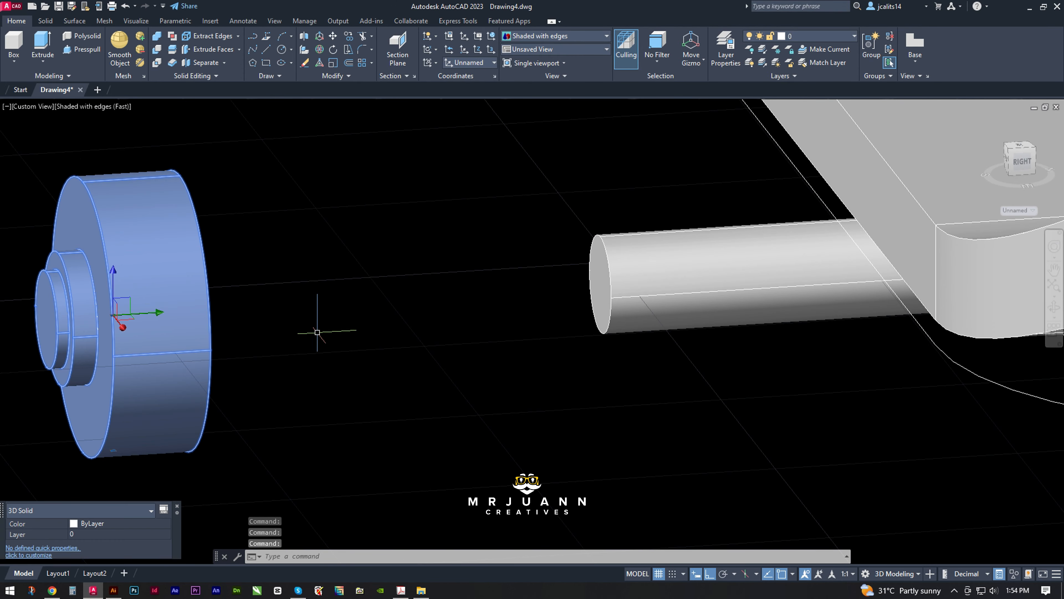
{"action": "middle_click_drag", "start_coordinate": [316, 331], "coordinate": [294, 293], "text": "shift"}
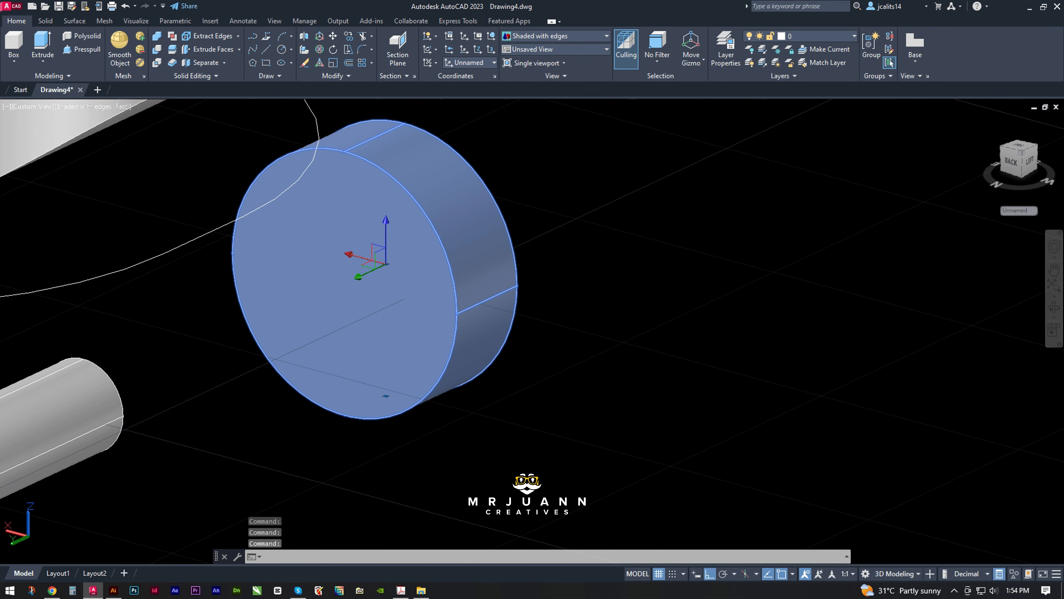
{"action": "scroll", "coordinate": [302, 392], "scroll_direction": "down", "scroll_amount": 3}
{"action": "middle_click_drag", "start_coordinate": [302, 392], "coordinate": [335, 340], "text": "shift"}
{"action": "scroll", "coordinate": [363, 201], "scroll_direction": "up", "scroll_amount": 2}
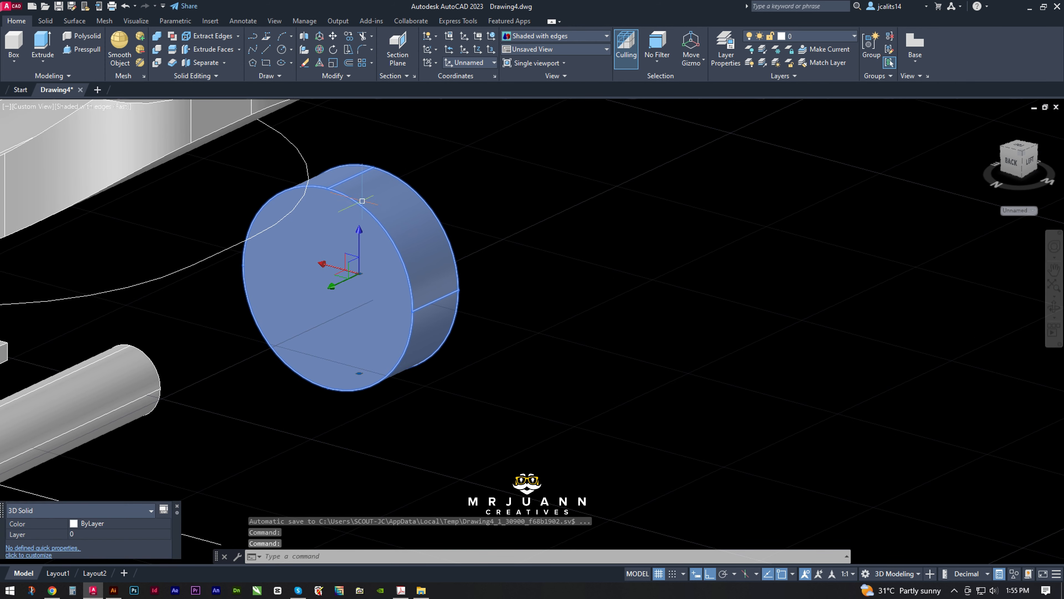
{"action": "key", "text": "Escape"}
{"action": "middle_click_drag", "start_coordinate": [367, 371], "coordinate": [391, 351]}
{"action": "type", "text": "m"}
{"action": "key", "text": "Return"}
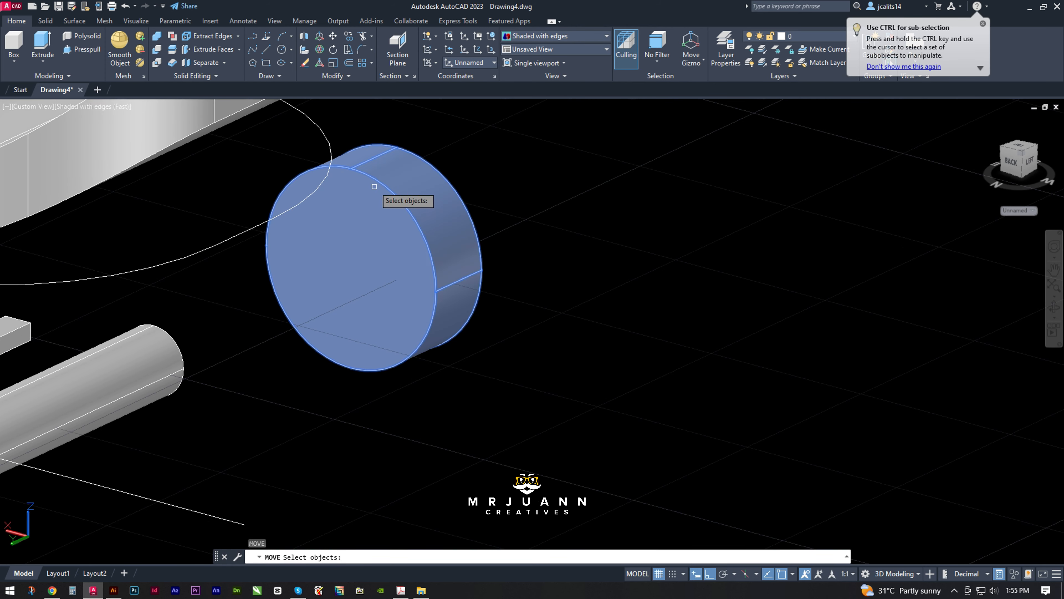
{"action": "left_click", "coordinate": [351, 268]}
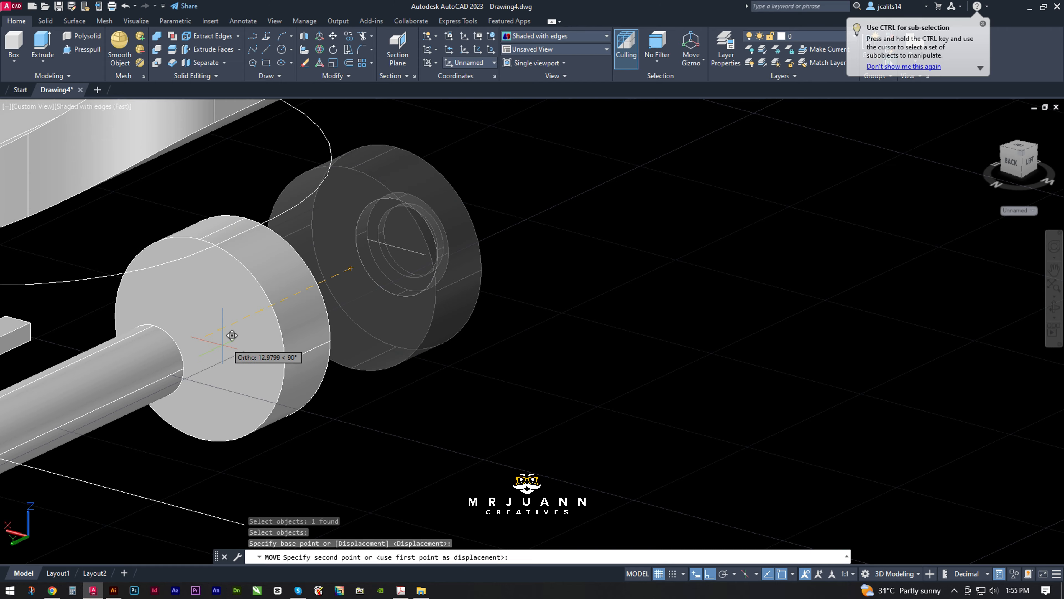
{"action": "scroll", "coordinate": [71, 369], "scroll_direction": "up", "scroll_amount": 5}
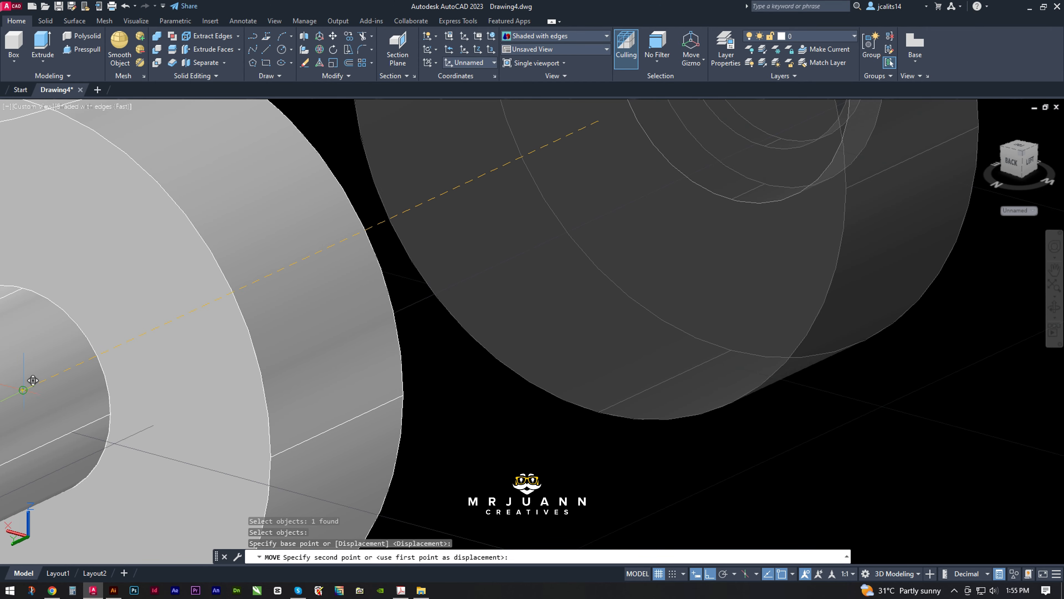
{"action": "left_click", "coordinate": [33, 380]}
- Mirror the wheel about the axle's midpoint to the opposite end, keeping the original
{"action": "scroll", "coordinate": [33, 380], "scroll_direction": "down", "scroll_amount": 5}
{"action": "middle_click_drag", "start_coordinate": [189, 378], "coordinate": [432, 416], "text": "shift"}
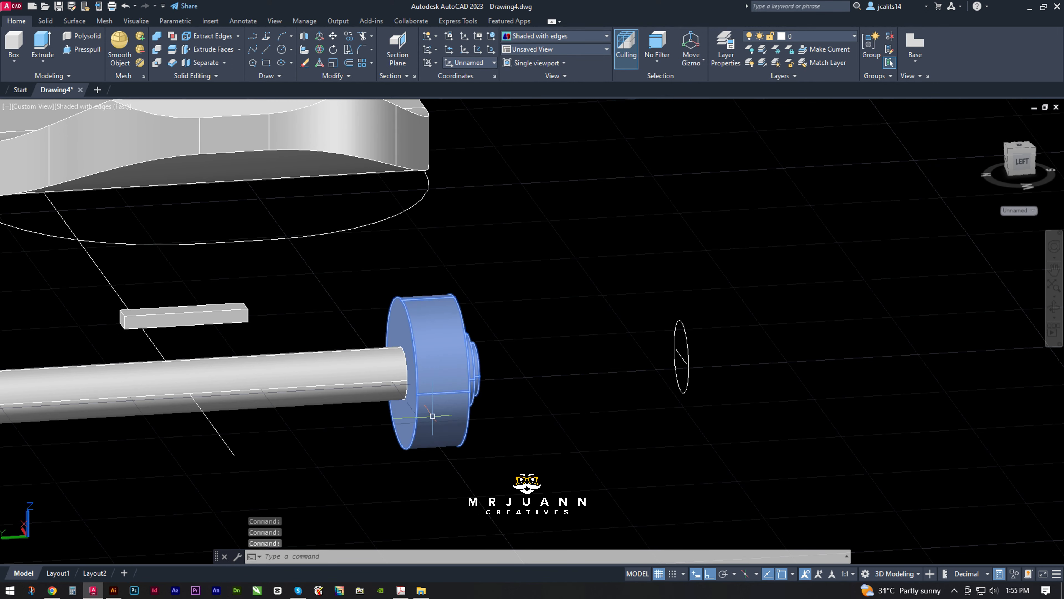
{"action": "scroll", "coordinate": [432, 416], "scroll_direction": "up", "scroll_amount": 3}
{"action": "left_click", "coordinate": [428, 340]}
{"action": "scroll", "coordinate": [943, 356], "scroll_direction": "down", "scroll_amount": 3}
{"action": "middle_click_drag", "start_coordinate": [482, 388], "coordinate": [457, 388]}
{"action": "left_click", "coordinate": [456, 388]}
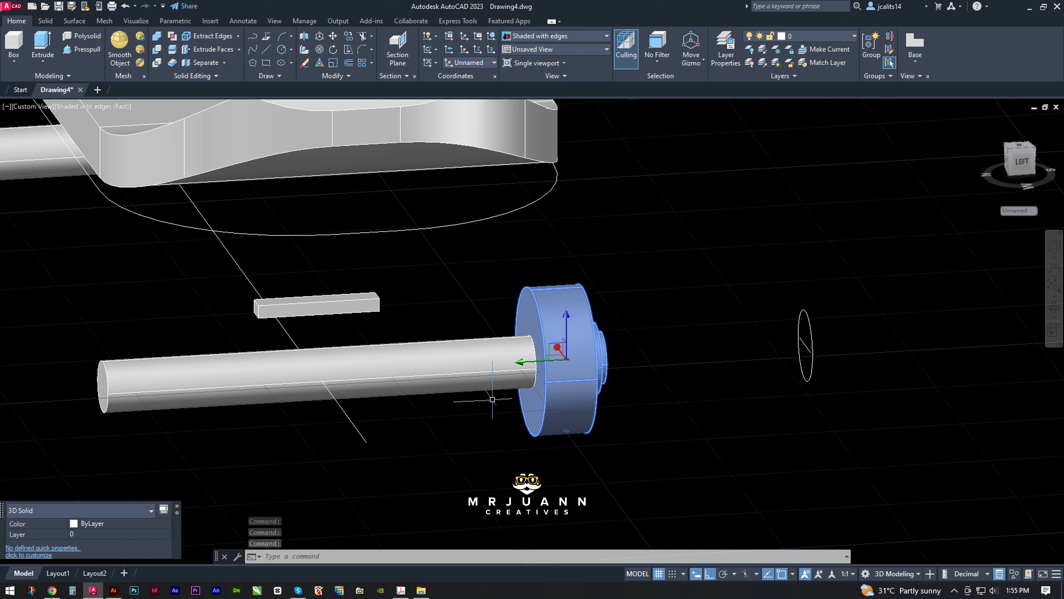
{"action": "type", "text": "mi"}
{"action": "key", "text": "Return"}
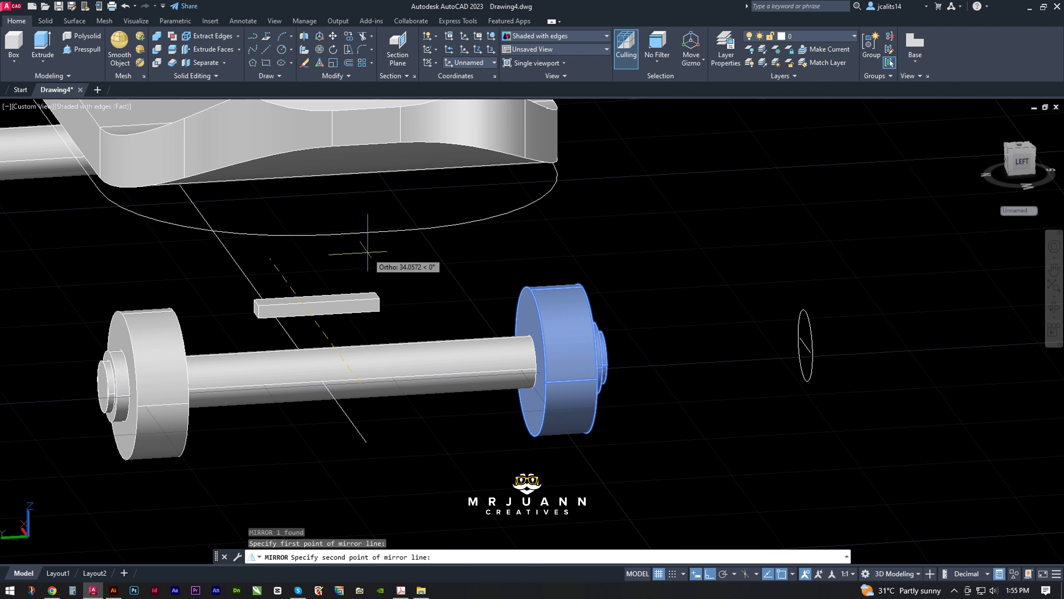
{"action": "key", "text": "Return"}
- Move the mirrored wheel outward along the Y axis until it is clear of the axle's end
{"action": "scroll", "coordinate": [335, 365], "scroll_direction": "up", "scroll_amount": 4}
{"action": "left_click", "coordinate": [189, 377]}
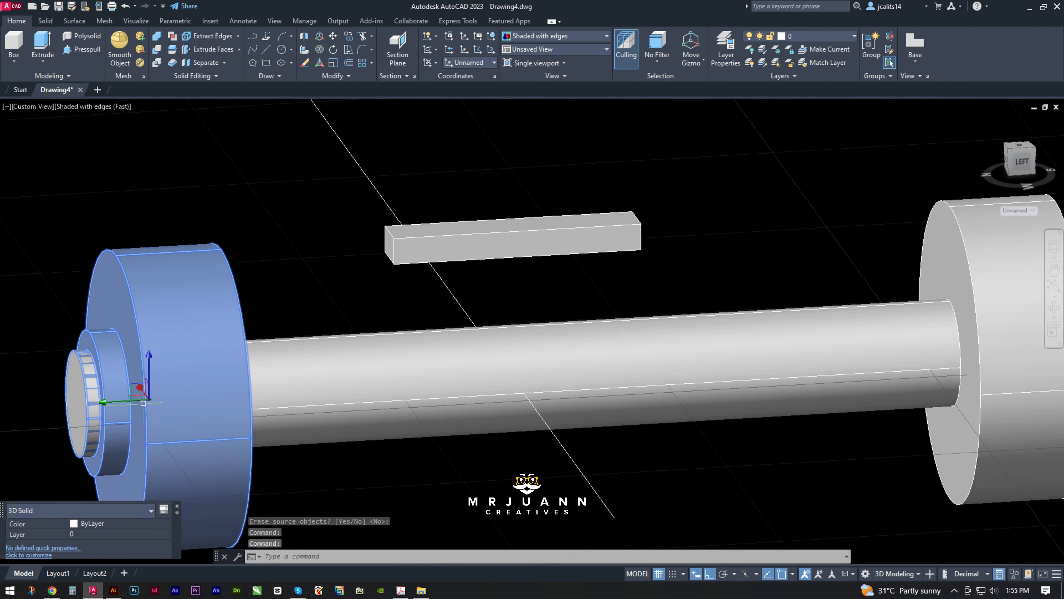
{"action": "left_click", "coordinate": [102, 405]}
{"action": "middle_click_drag", "start_coordinate": [2, 408], "coordinate": [457, 387]}
{"action": "left_click", "coordinate": [94, 405]}
- Move the mirrored wheel from the centre of its inner face onto the centre of the axle's end
{"action": "middle_click_drag", "start_coordinate": [326, 419], "coordinate": [202, 422], "text": "shift"}
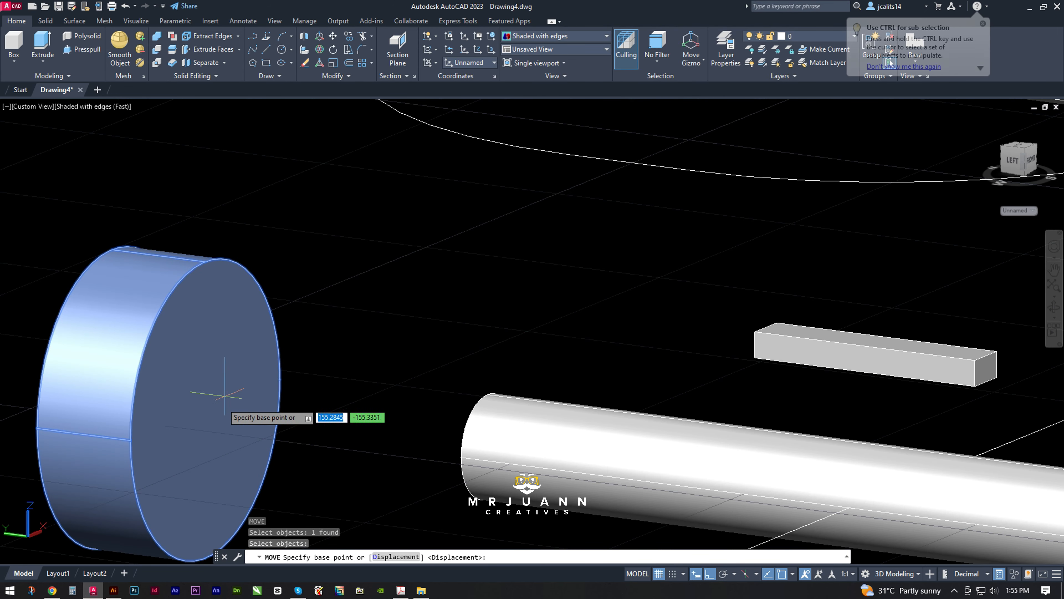
{"action": "left_click", "coordinate": [206, 409]}
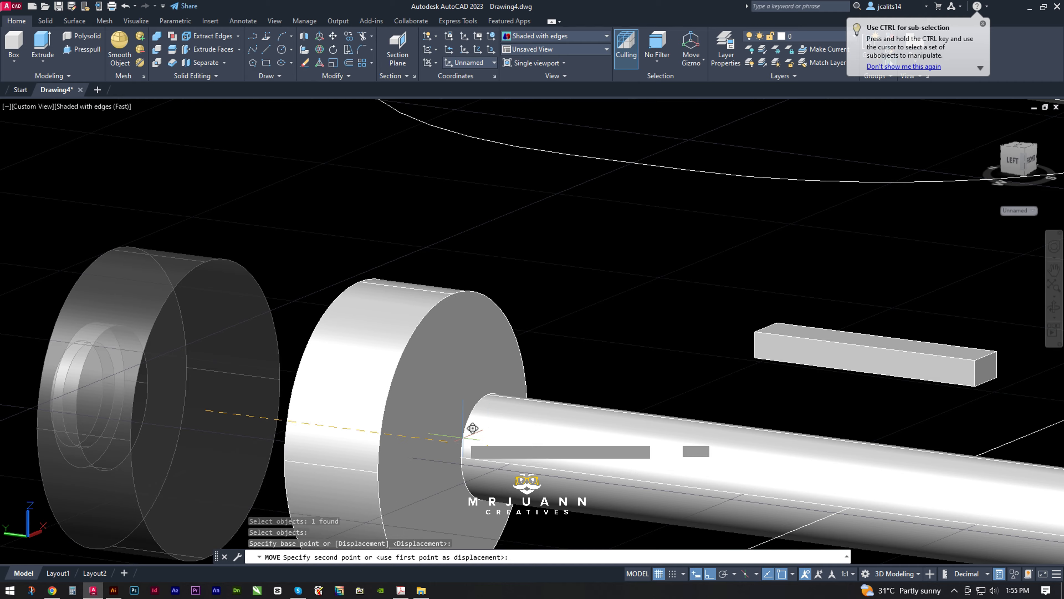
{"action": "scroll", "coordinate": [499, 436], "scroll_direction": "up", "scroll_amount": 3}
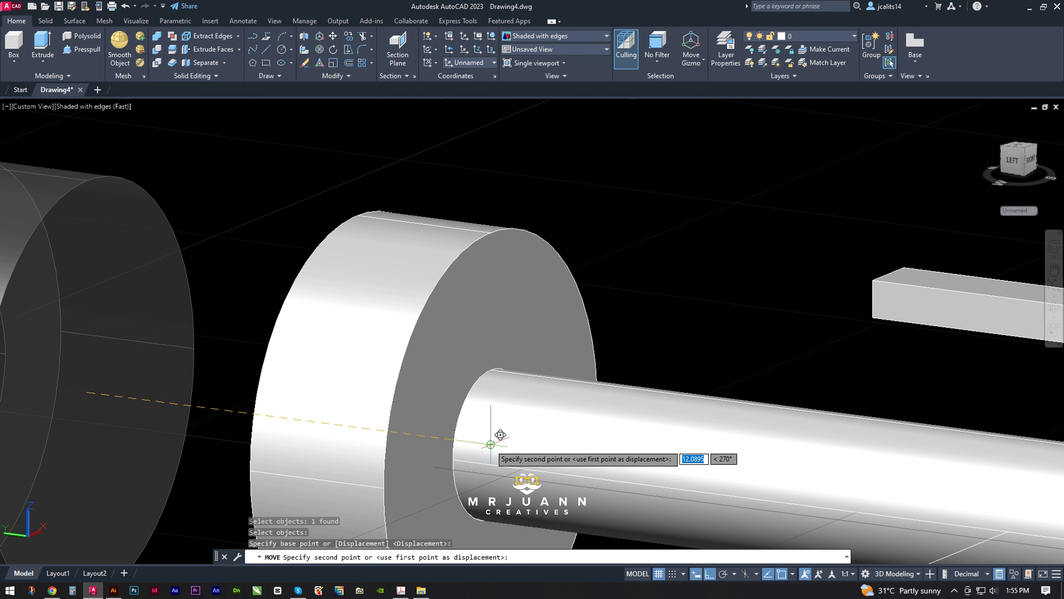
{"action": "left_click", "coordinate": [499, 435]}
{"action": "scroll", "coordinate": [498, 436], "scroll_direction": "down", "scroll_amount": 6}
{"action": "middle_click_drag", "start_coordinate": [618, 456], "coordinate": [506, 448], "text": "shift"}
{"action": "left_click", "coordinate": [621, 458]}
{"action": "left_click", "coordinate": [583, 431]}
{"action": "scroll", "coordinate": [628, 440], "scroll_direction": "up", "scroll_amount": 5}
{"action": "scroll", "coordinate": [679, 398], "scroll_direction": "up", "scroll_amount": 5}
{"action": "middle_click_drag", "start_coordinate": [679, 397], "coordinate": [672, 423]}
{"action": "type", "text": "m"}
{"action": "key", "text": "Return"}
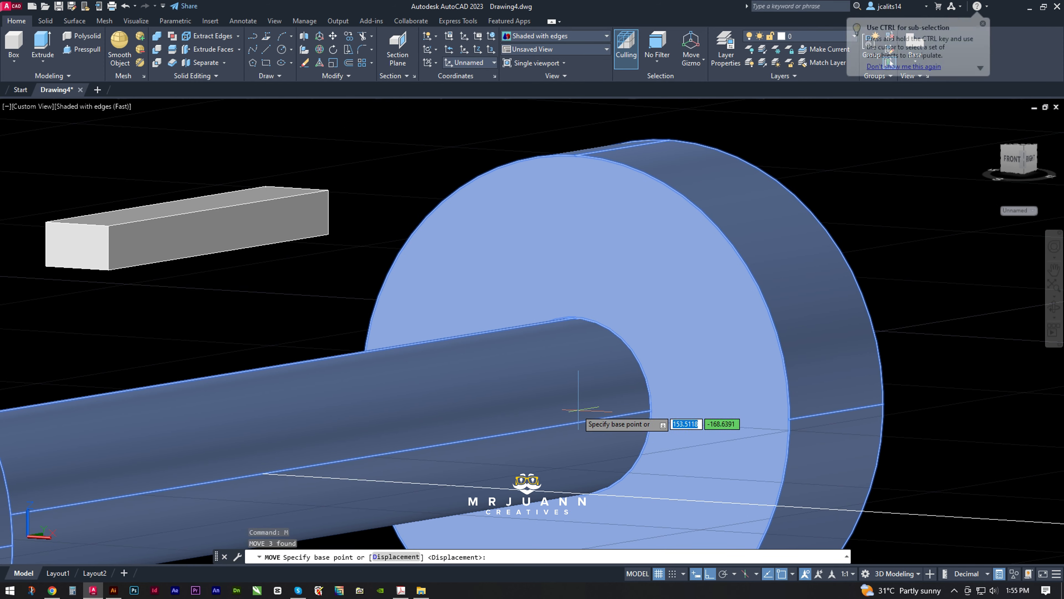
{"action": "scroll", "coordinate": [580, 410], "scroll_direction": "down", "scroll_amount": 6}
{"action": "key", "text": "Escape"}
- Copy the left axle with both wheels from the near hub's centre along the X axis onto the right axle
{"action": "scroll", "coordinate": [587, 409], "scroll_direction": "down", "scroll_amount": 4}
{"action": "scroll", "coordinate": [601, 423], "scroll_direction": "up", "scroll_amount": 3}
{"action": "left_click", "coordinate": [587, 406]}
{"action": "left_click", "coordinate": [545, 390]}
{"action": "left_click", "coordinate": [394, 399]}
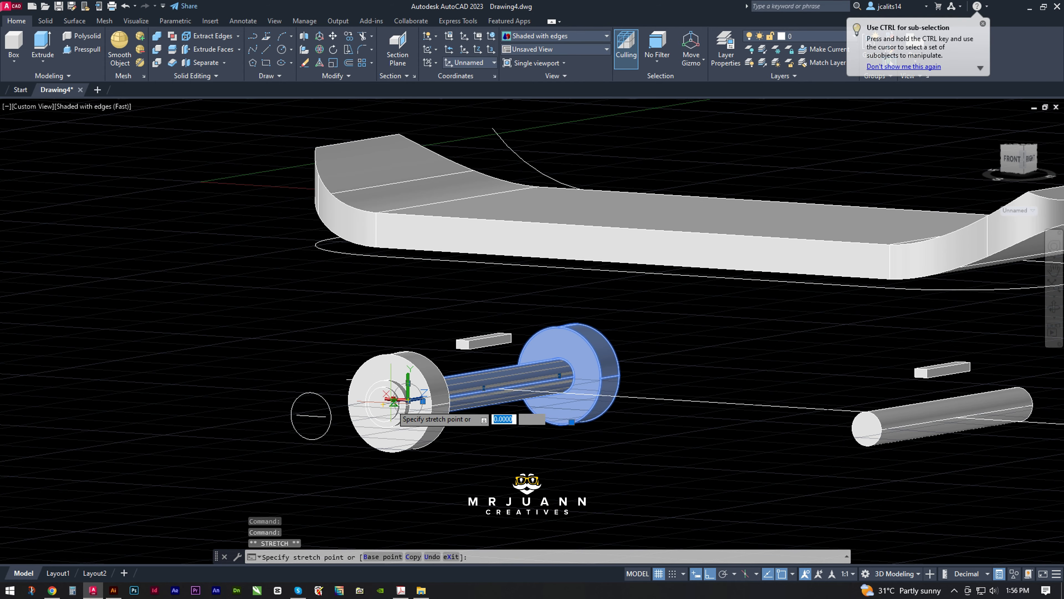
{"action": "left_click", "coordinate": [577, 405]}
{"action": "left_click", "coordinate": [519, 388]}
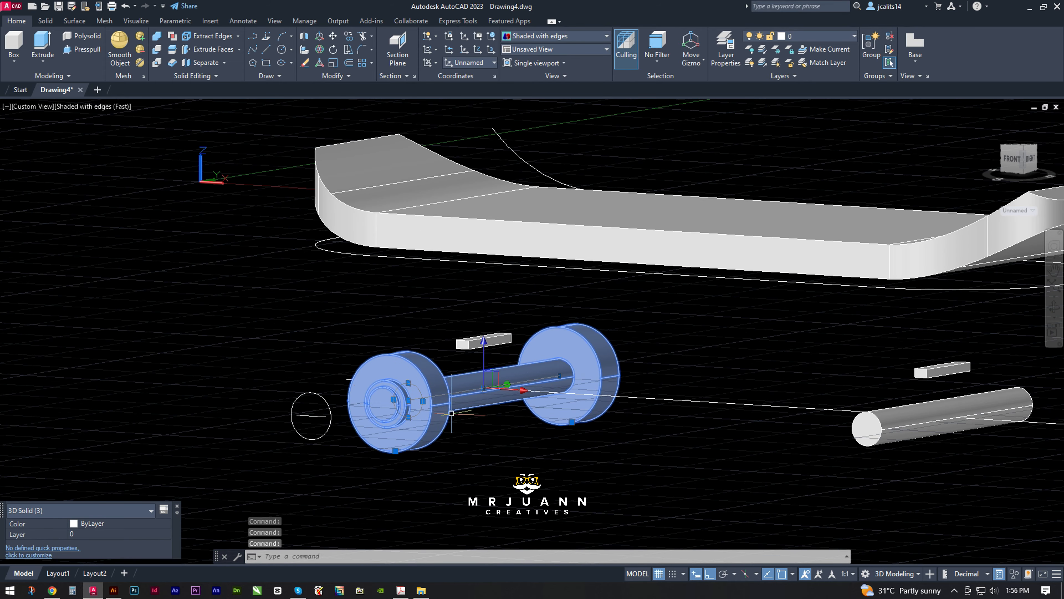
{"action": "scroll", "coordinate": [428, 406], "scroll_direction": "up", "scroll_amount": 4}
{"action": "type", "text": "co"}
{"action": "key", "text": "Return"}
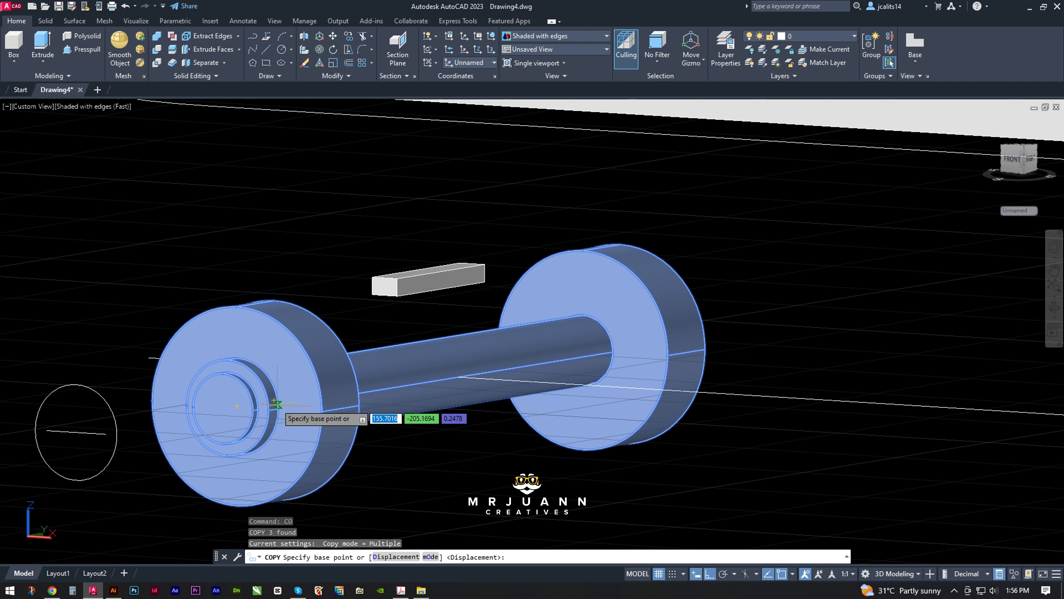
{"action": "left_click", "coordinate": [275, 400]}
{"action": "middle_click_drag", "start_coordinate": [901, 498], "coordinate": [211, 384]}
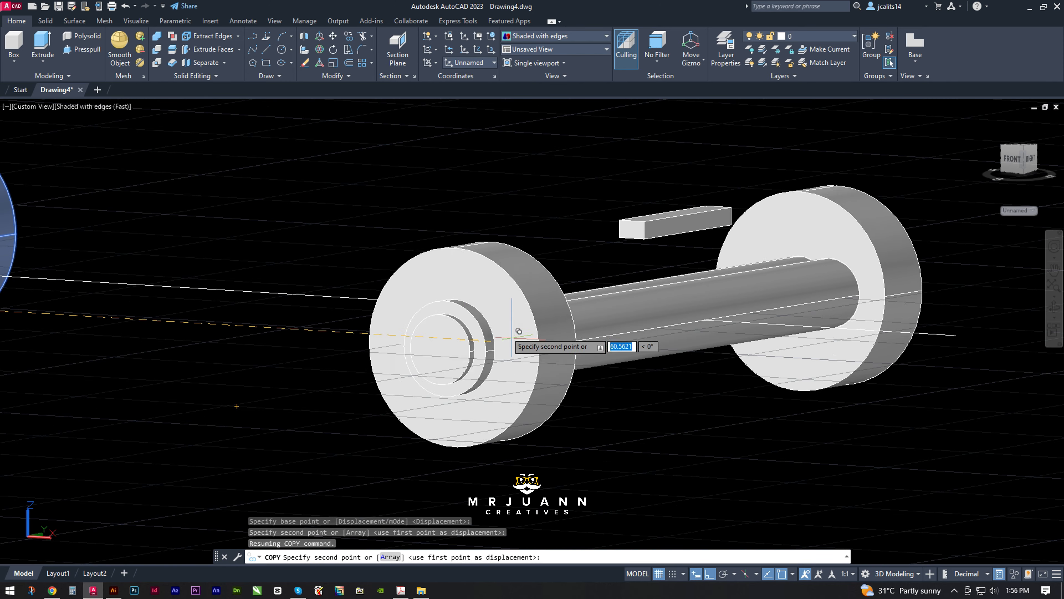
{"action": "left_click", "coordinate": [521, 341]}
{"action": "scroll", "coordinate": [532, 437], "scroll_direction": "down", "scroll_amount": 4}
{"action": "key", "text": "Escape"}
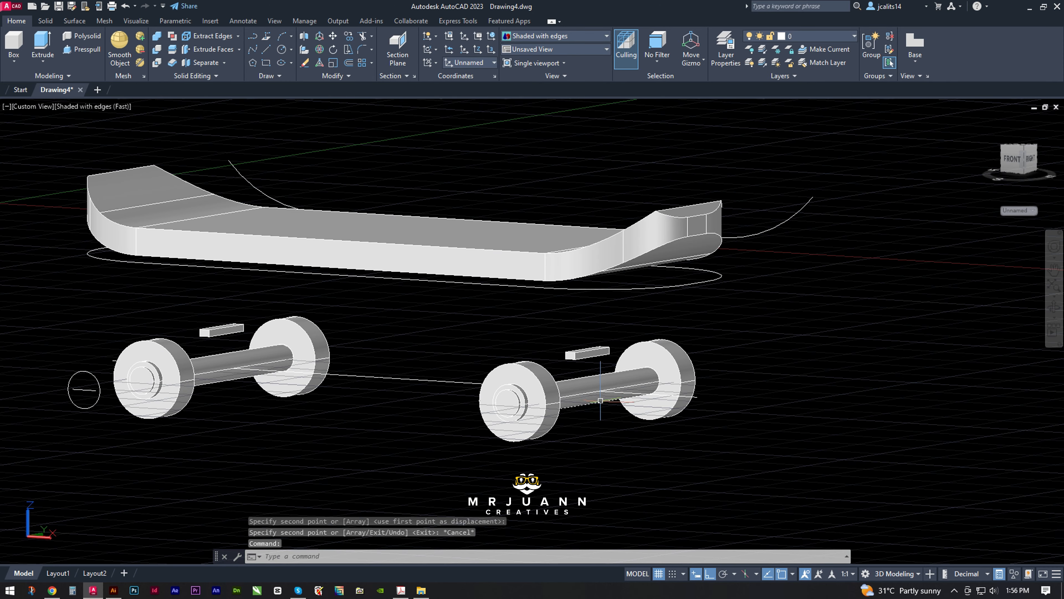
- Delete the duplicate axle lying between the copied wheels
{"action": "left_click", "coordinate": [587, 390]}
{"action": "key", "text": "Delete"}
{"action": "key", "text": "Escape"}
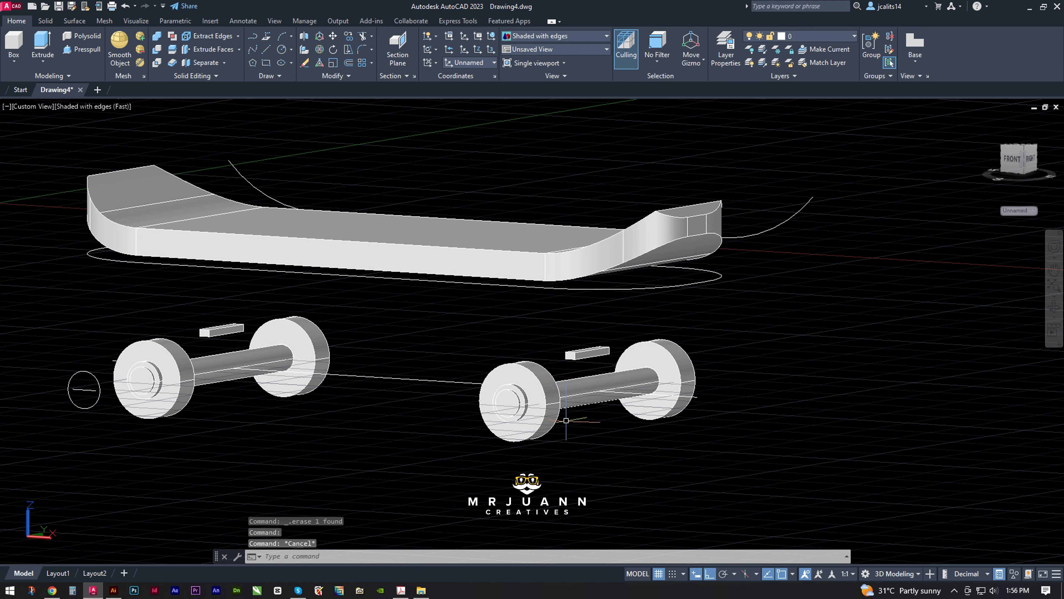
- Move both small blocks down along the Z axis onto their axles
{"action": "middle_click_drag", "start_coordinate": [565, 421], "coordinate": [506, 424], "text": "shift"}
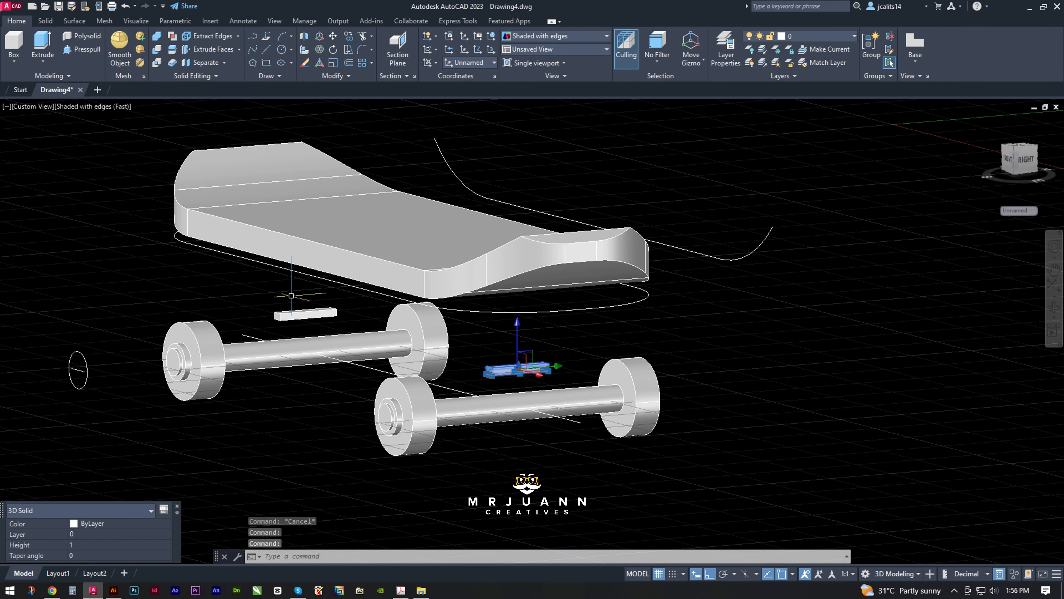
{"action": "scroll", "coordinate": [475, 366], "scroll_direction": "up", "scroll_amount": 8}
{"action": "scroll", "coordinate": [542, 404], "scroll_direction": "down", "scroll_amount": 7}
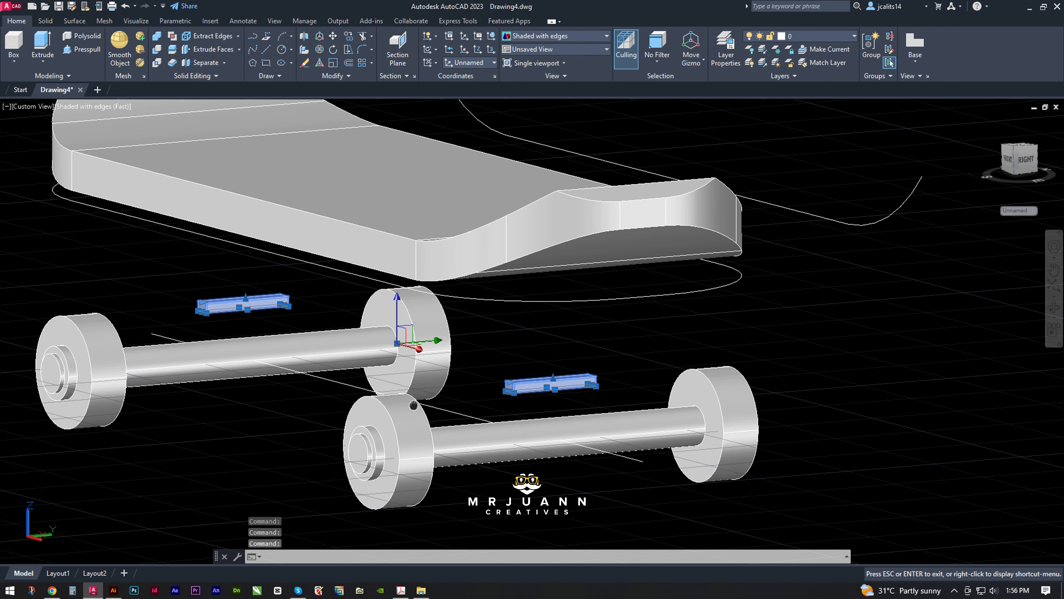
{"action": "left_click_drag", "start_coordinate": [398, 301], "coordinate": [404, 362]}
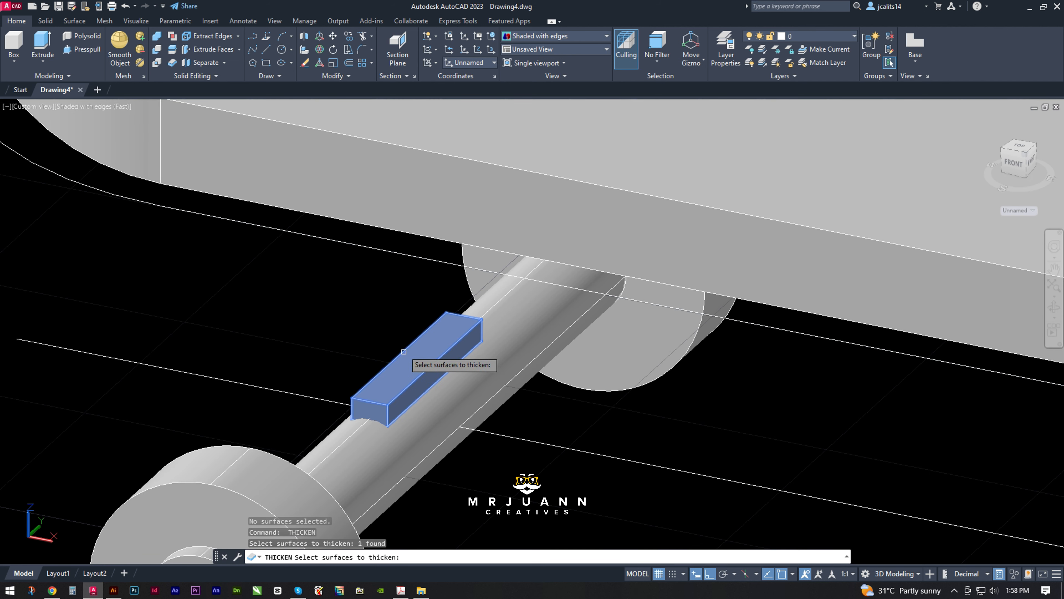
- Stretch the block on the left axle upward to a height of about 4.86
{"action": "key", "text": "Escape"}
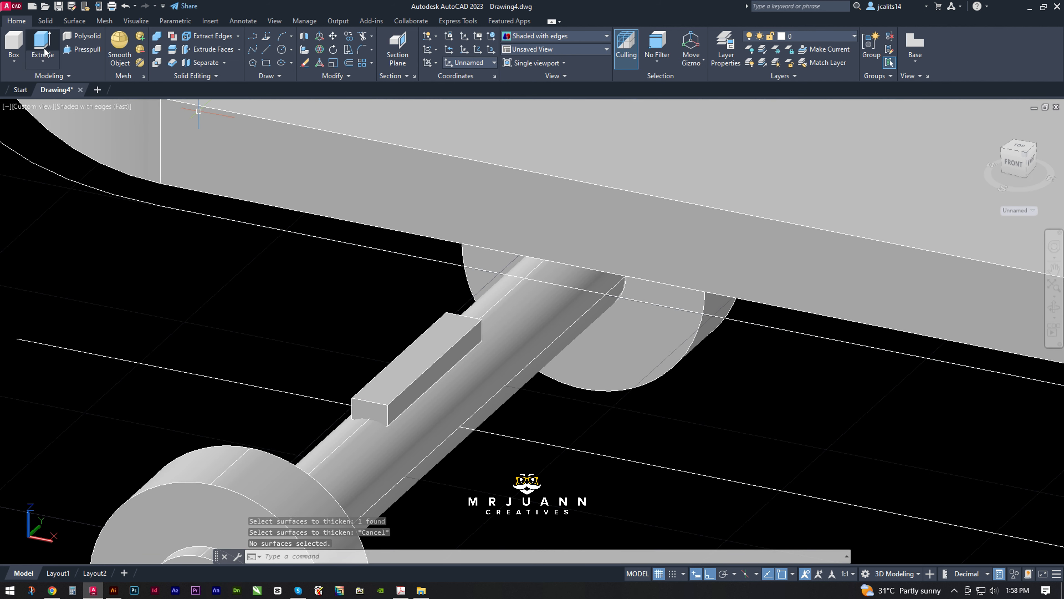
{"action": "left_click", "coordinate": [417, 368]}
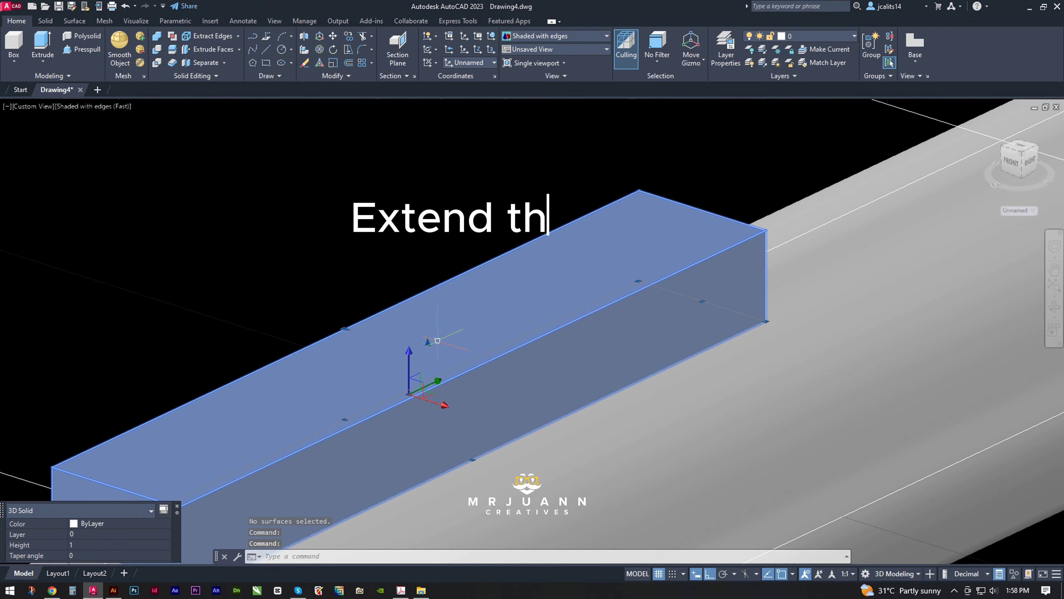
{"action": "left_click", "coordinate": [427, 357]}
{"action": "scroll", "coordinate": [486, 335], "scroll_direction": "down", "scroll_amount": 3}
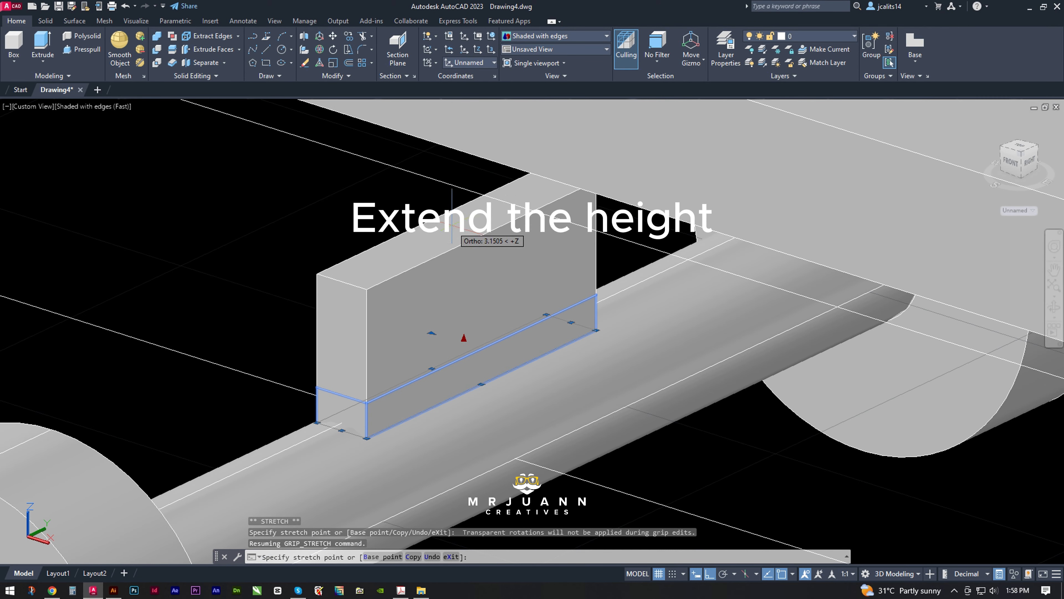
{"action": "left_click", "coordinate": [455, 248]}
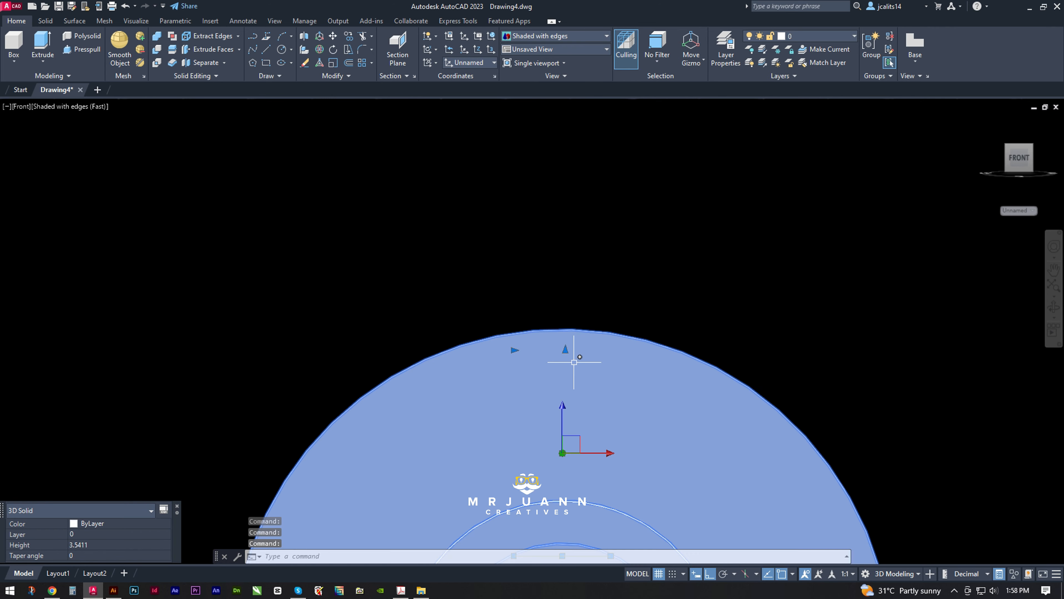
{"action": "key", "text": "Escape"}
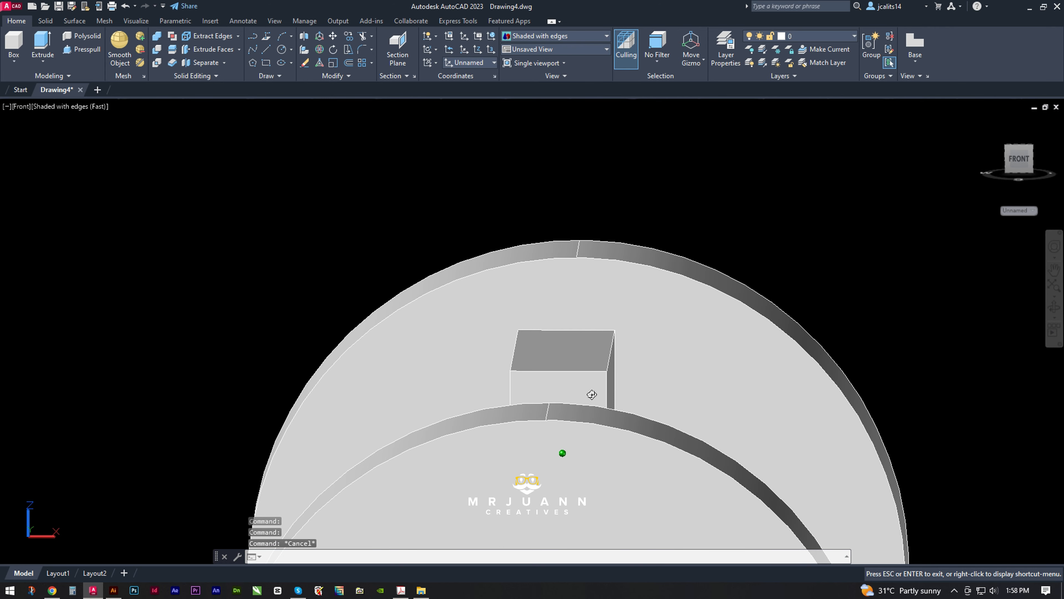
{"action": "left_click", "coordinate": [561, 377]}
{"action": "left_click", "coordinate": [566, 349]}
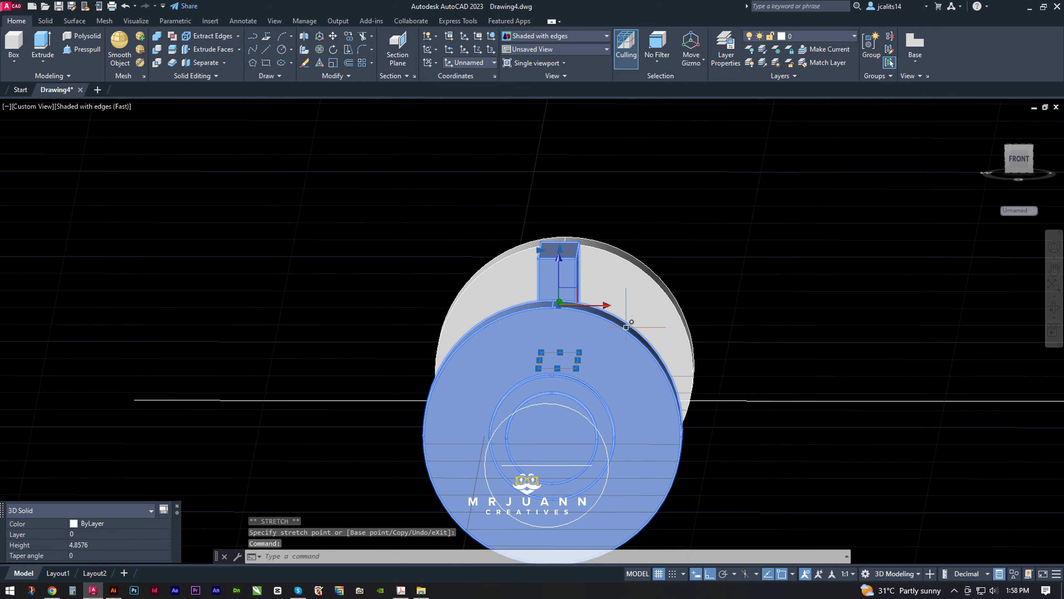
{"action": "key", "text": "Escape"}
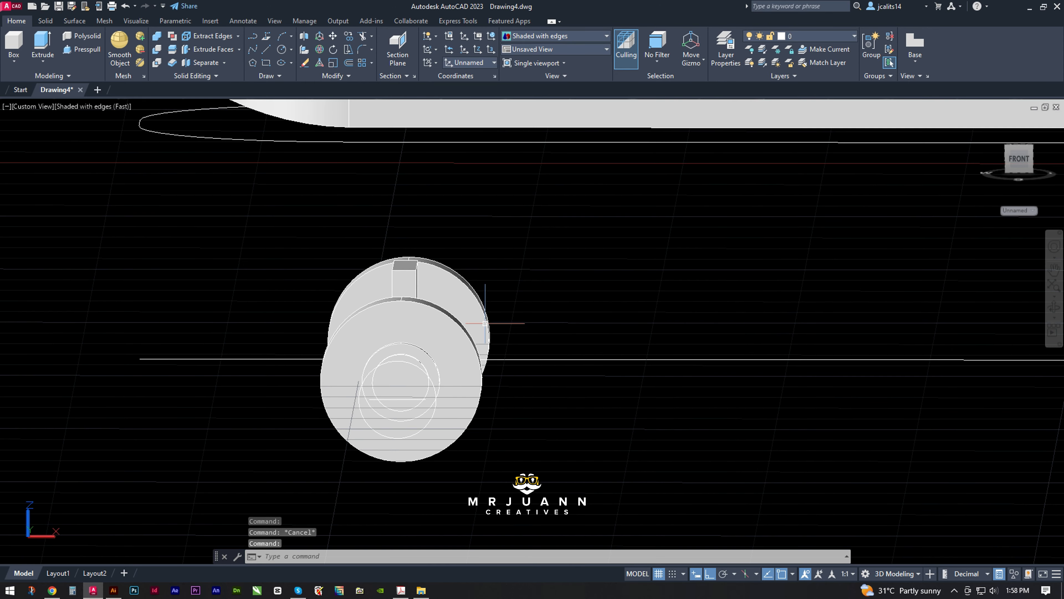
- Delete the wheels and the small block from the right axle, leaving the bare cylinder
{"action": "scroll", "coordinate": [485, 323], "scroll_direction": "down", "scroll_amount": 4}
{"action": "left_click", "coordinate": [755, 333]}
{"action": "scroll", "coordinate": [756, 332], "scroll_direction": "up", "scroll_amount": 4}
{"action": "key", "text": "Delete"}
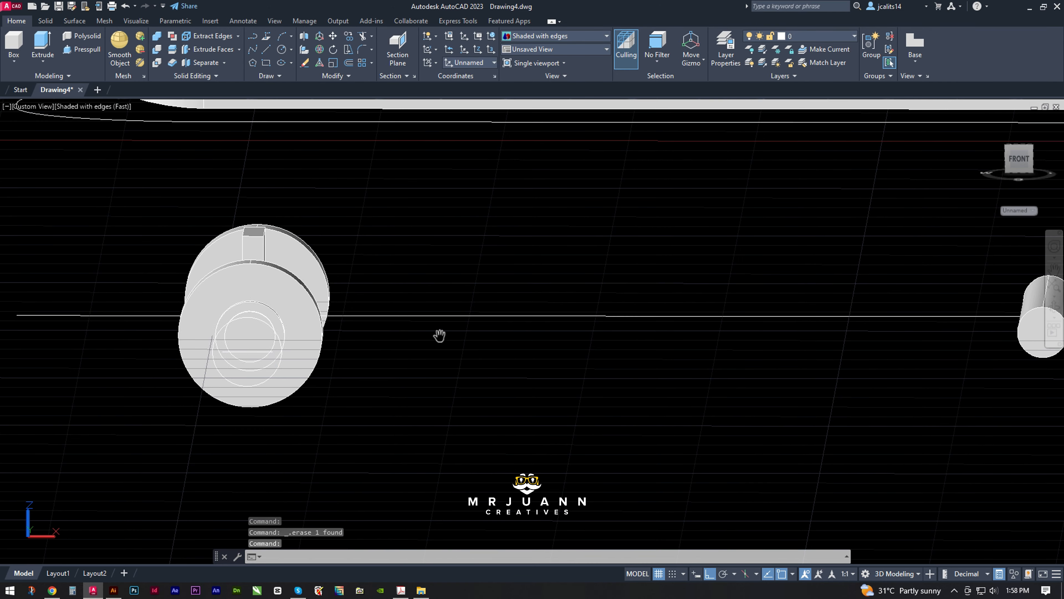
{"action": "left_click", "coordinate": [235, 356]}
{"action": "key", "text": "Escape"}
{"action": "middle_click_drag", "start_coordinate": [599, 316], "coordinate": [263, 296], "text": "shift"}
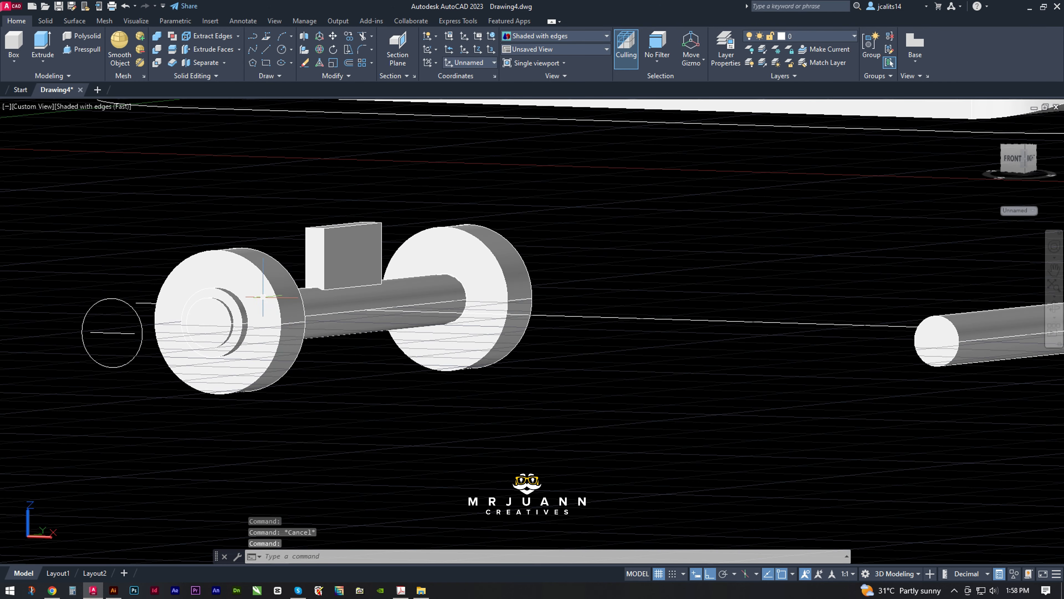
- Copy the left axle with its wheels and taller block from the near hub's centre along the X axis onto the right axle
{"action": "left_click", "coordinate": [262, 297]}
{"action": "left_click", "coordinate": [348, 295]}
{"action": "left_click", "coordinate": [463, 317]}
{"action": "middle_click_drag", "start_coordinate": [463, 317], "coordinate": [532, 319]}
{"action": "type", "text": "co"}
{"action": "key", "text": "Return"}
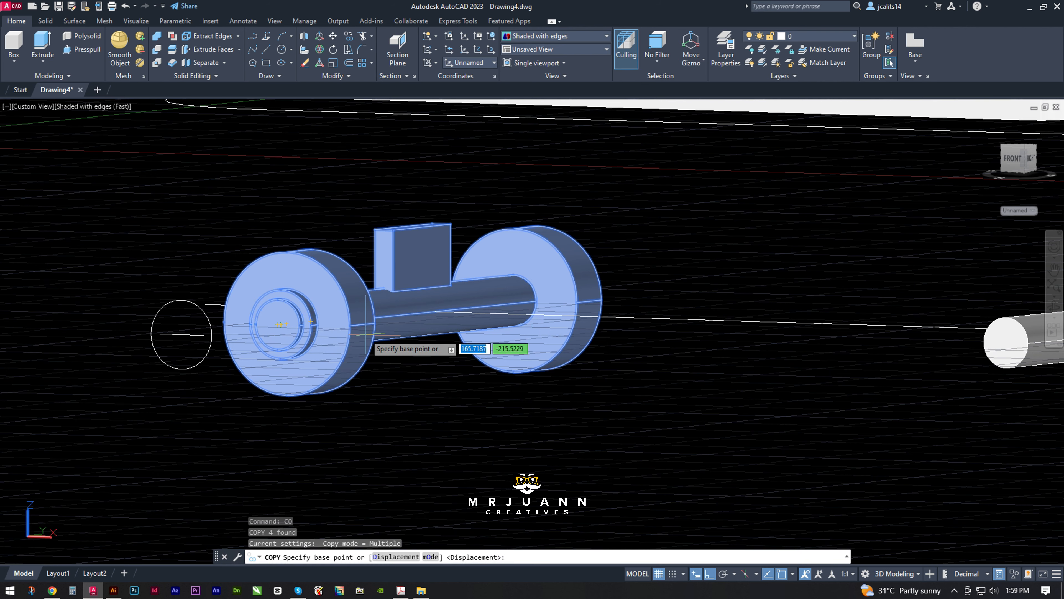
{"action": "left_click", "coordinate": [281, 324]}
{"action": "middle_click_drag", "start_coordinate": [837, 342], "coordinate": [411, 340]}
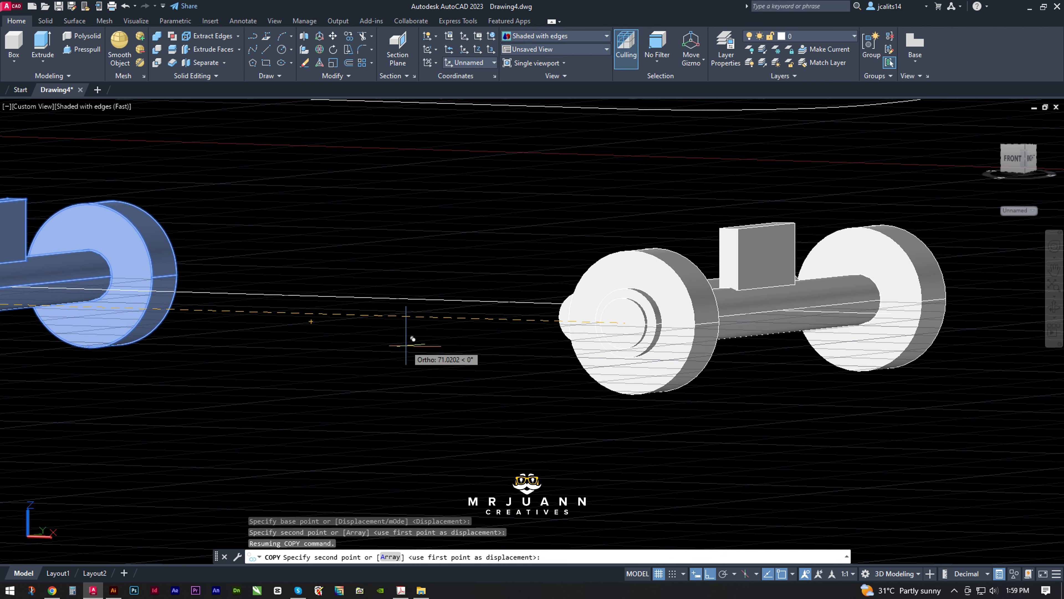
{"action": "left_click", "coordinate": [368, 338]}
{"action": "key", "text": "Escape"}
{"action": "left_click", "coordinate": [587, 339]}
{"action": "scroll", "coordinate": [672, 349], "scroll_direction": "down", "scroll_amount": 3}
{"action": "middle_click_drag", "start_coordinate": [672, 348], "coordinate": [380, 419]}
{"action": "key", "text": "Escape"}
- Move the skateboard deck down along the Z axis until it rests on the two axle blocks
{"action": "middle_click_drag", "start_coordinate": [787, 447], "coordinate": [654, 338], "text": "shift"}
{"action": "middle_click_drag", "start_coordinate": [654, 338], "coordinate": [638, 363]}
{"action": "left_click", "coordinate": [686, 216]}
{"action": "left_click", "coordinate": [678, 122]}
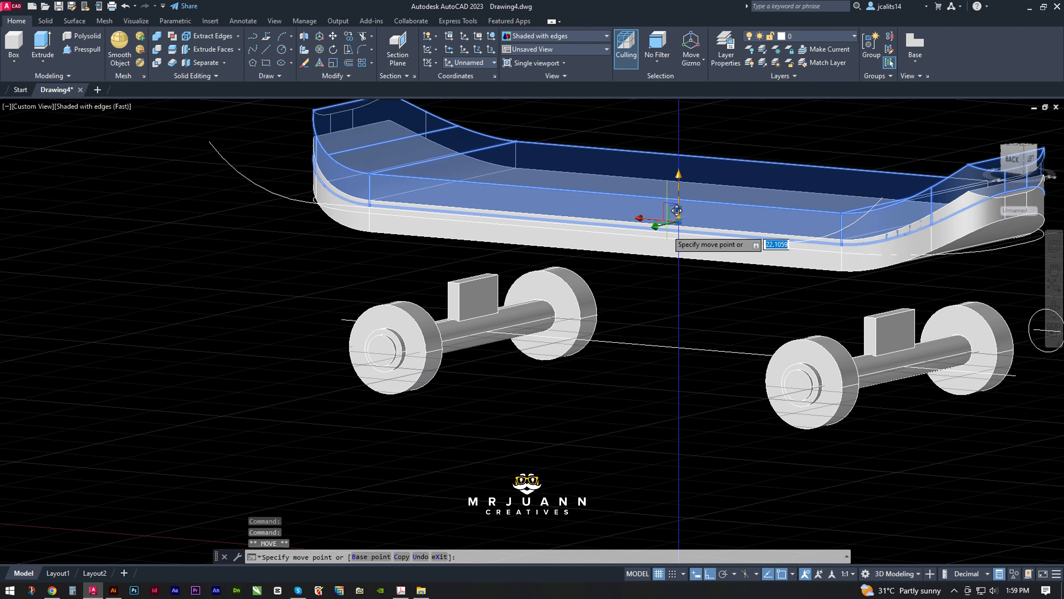
{"action": "middle_click_drag", "start_coordinate": [672, 373], "coordinate": [787, 347], "text": "shift"}
{"action": "scroll", "coordinate": [933, 316], "scroll_direction": "up", "scroll_amount": 6}
{"action": "key", "text": "Escape"}
{"action": "scroll", "coordinate": [872, 327], "scroll_direction": "down", "scroll_amount": 6}
{"action": "middle_click_drag", "start_coordinate": [863, 340], "coordinate": [590, 372], "text": "shift"}
{"action": "left_click", "coordinate": [513, 289]}
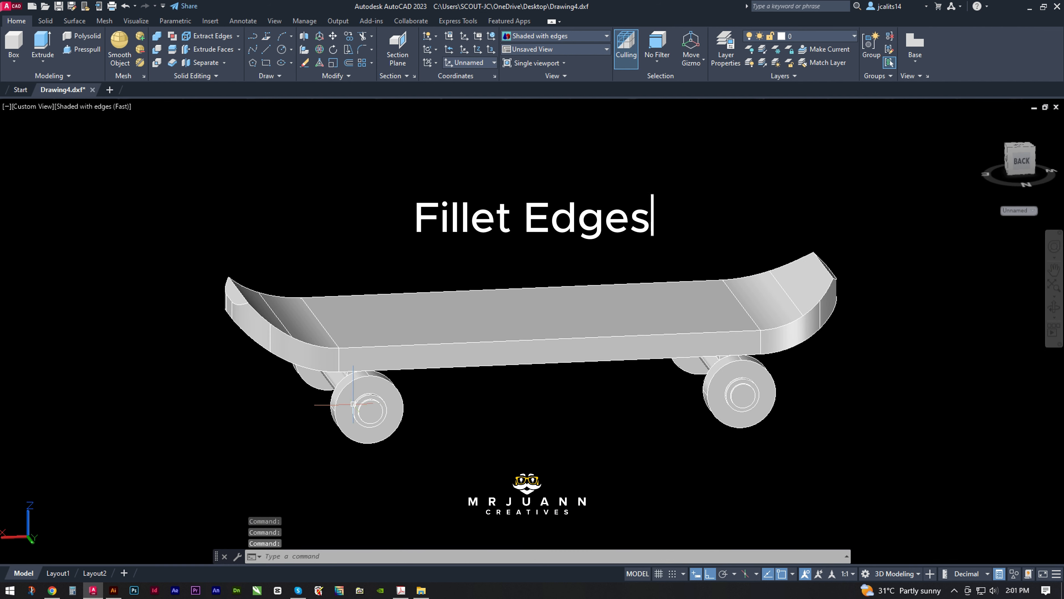
- Fillet the outer and inner rim edges of the right axle's back-side wheel with a radius of 1
{"action": "scroll", "coordinate": [369, 373], "scroll_direction": "up", "scroll_amount": 10}
{"action": "key", "text": "Return"}
{"action": "key", "text": "Return"}
{"action": "middle_click_drag", "start_coordinate": [509, 423], "coordinate": [797, 377], "text": "shift"}
{"action": "key", "text": "Return"}
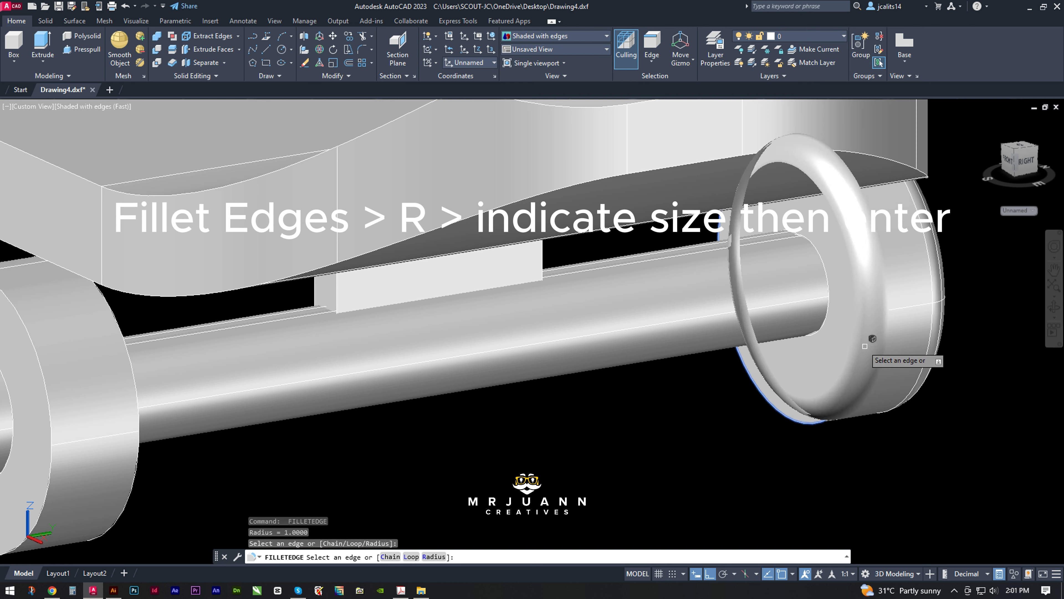
{"action": "left_click", "coordinate": [861, 352]}
{"action": "middle_click_drag", "start_coordinate": [469, 430], "coordinate": [889, 330]}
{"action": "key", "text": "Return"}
{"action": "key", "text": "Return"}
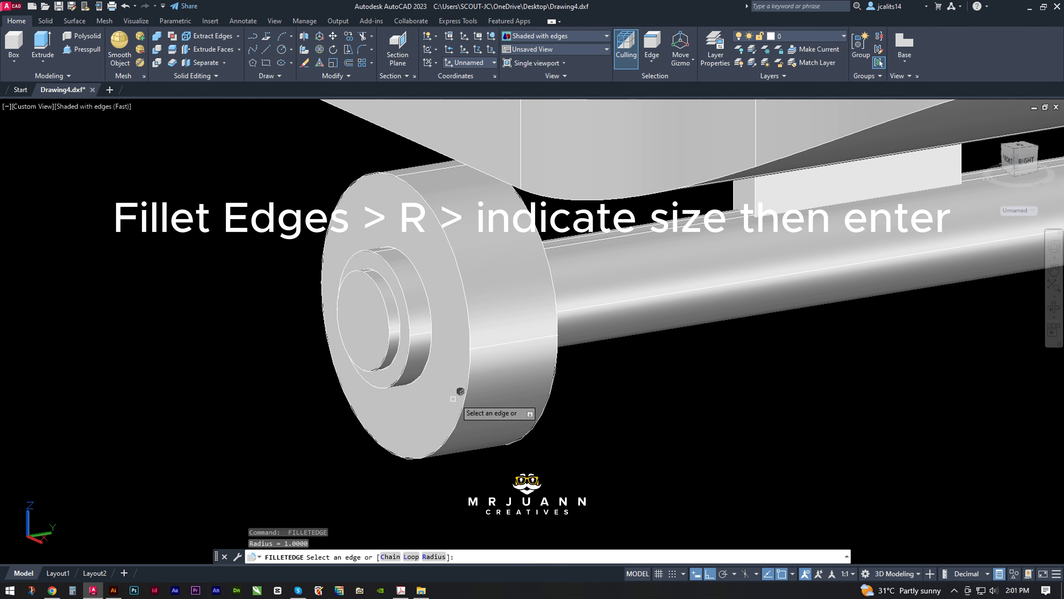
- Fillet both rim edges of the right axle's front-side wheel with a radius of 1
{"action": "left_click", "coordinate": [558, 360]}
{"action": "key", "text": "Return"}
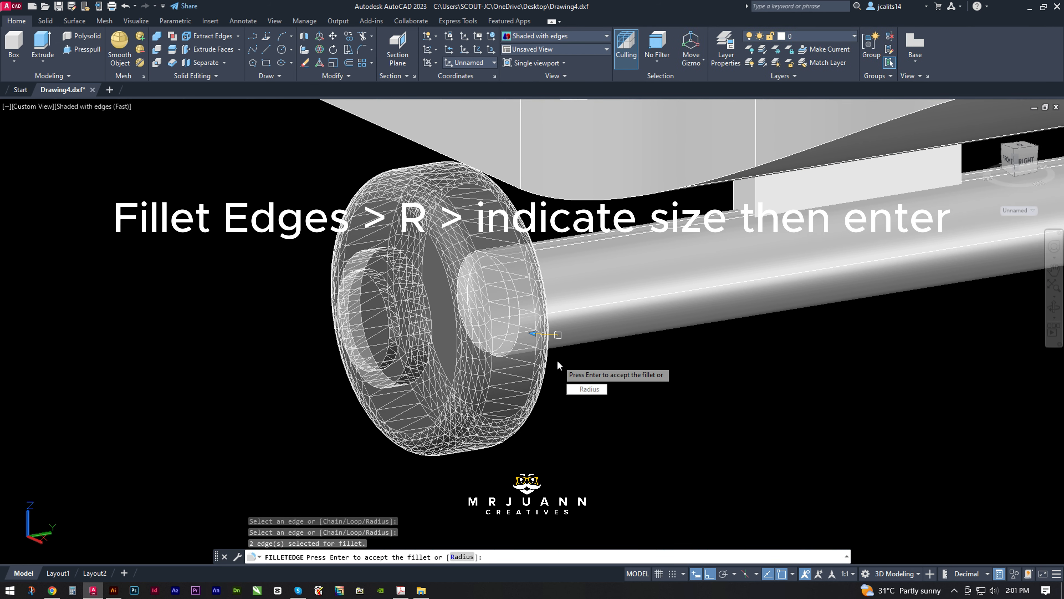
{"action": "scroll", "coordinate": [495, 296], "scroll_direction": "down", "scroll_amount": 3}
{"action": "scroll", "coordinate": [496, 296], "scroll_direction": "up", "scroll_amount": 8}
{"action": "key", "text": "Return"}
- Fillet the hub ring edge and the hub cap edge of the right axle's front-side wheel with a radius of 1
{"action": "key", "text": "Return"}
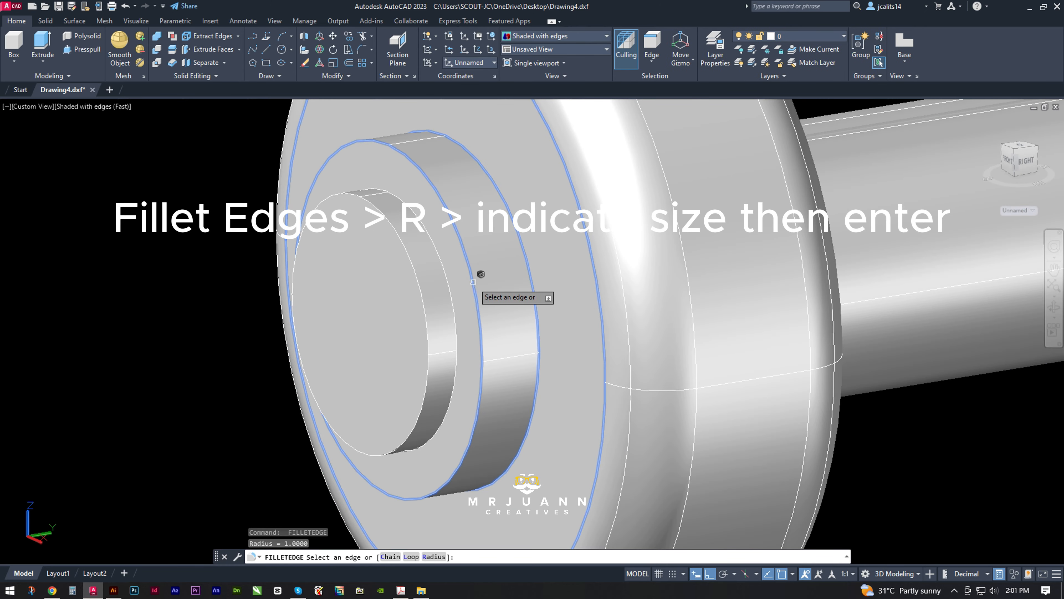
{"action": "left_click", "coordinate": [432, 335]}
{"action": "key", "text": "Return"}
{"action": "key", "text": "Return"}
{"action": "key", "text": "Return"}
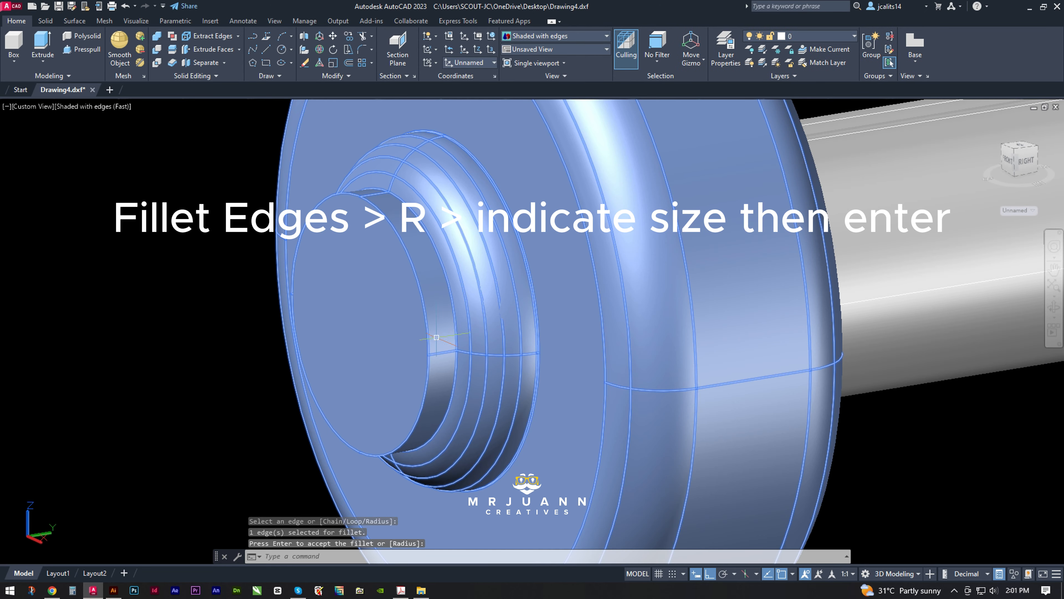
{"action": "left_click", "coordinate": [428, 338]}
{"action": "key", "text": "Return"}
{"action": "scroll", "coordinate": [490, 327], "scroll_direction": "down", "scroll_amount": 5}
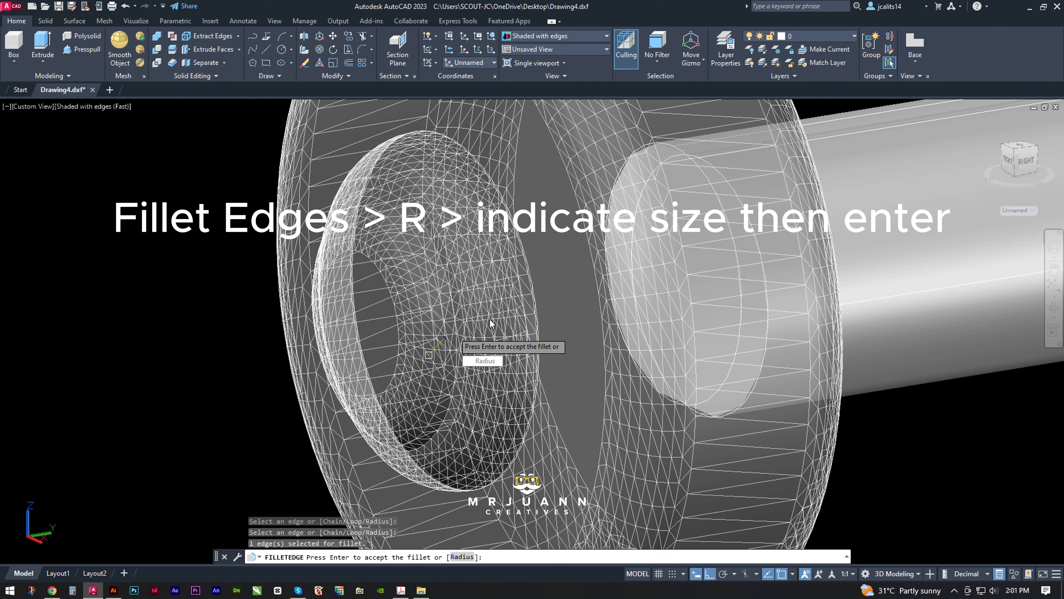
- Fillet the hub ring and hub cap edges of the right axle's back-side wheel with a radius of 1
{"action": "middle_click_drag", "start_coordinate": [734, 402], "coordinate": [590, 395], "text": "shift"}
{"action": "middle_click_drag", "start_coordinate": [891, 421], "coordinate": [459, 397]}
{"action": "scroll", "coordinate": [459, 396], "scroll_direction": "up", "scroll_amount": 8}
{"action": "key", "text": "Return"}
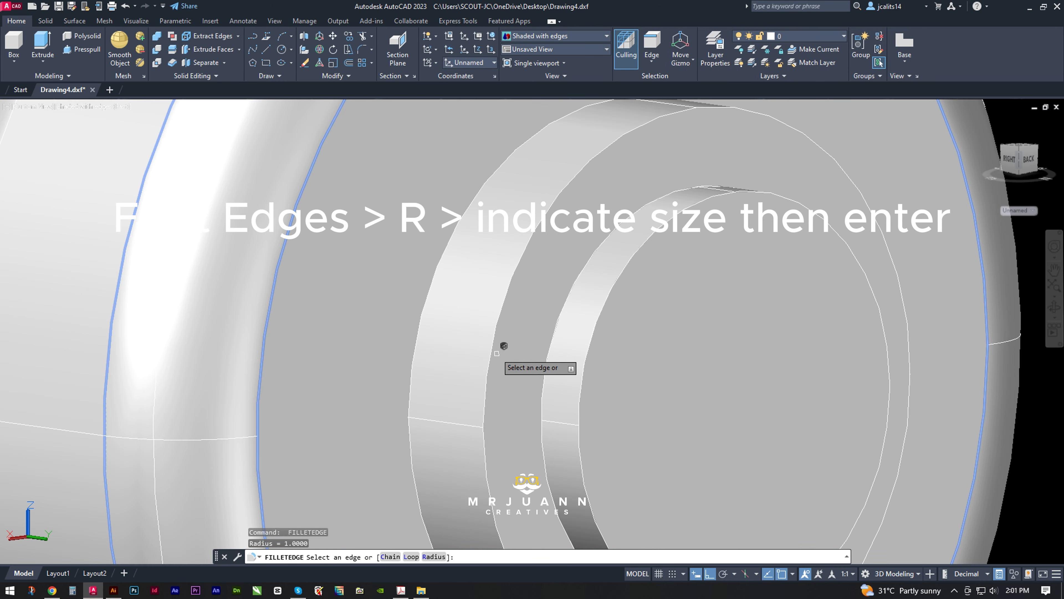
{"action": "left_click", "coordinate": [581, 374]}
{"action": "key", "text": "Return"}
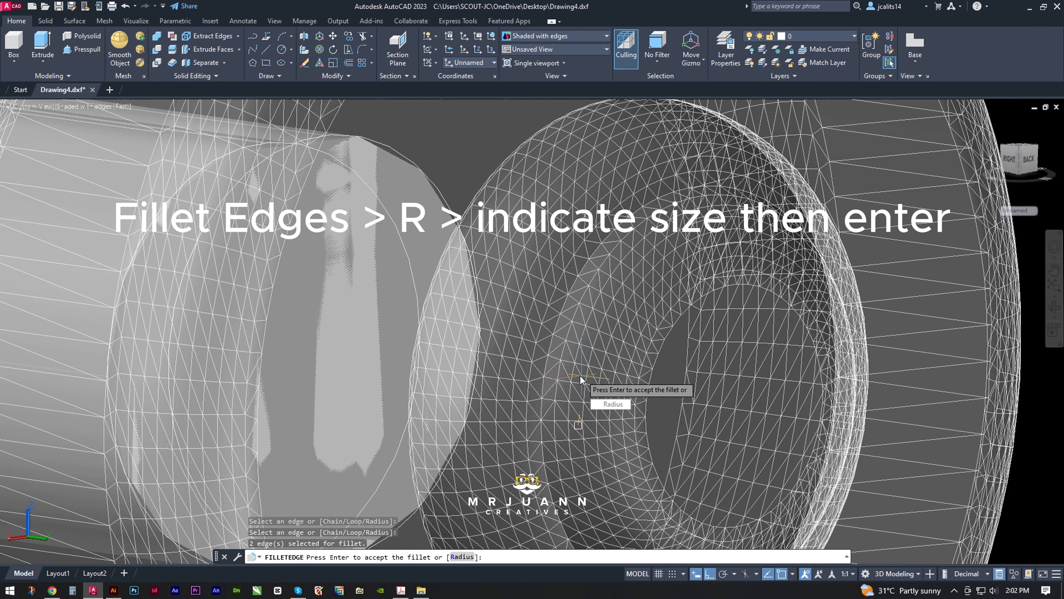
{"action": "key", "text": "Return"}
- Fillet both rim edges of the left axle's front-side wheel with a radius of 1
{"action": "scroll", "coordinate": [581, 376], "scroll_direction": "down", "scroll_amount": 8}
{"action": "middle_click_drag", "start_coordinate": [527, 372], "coordinate": [549, 393], "text": "shift"}
{"action": "middle_click_drag", "start_coordinate": [744, 372], "coordinate": [357, 399]}
{"action": "key", "text": "Return"}
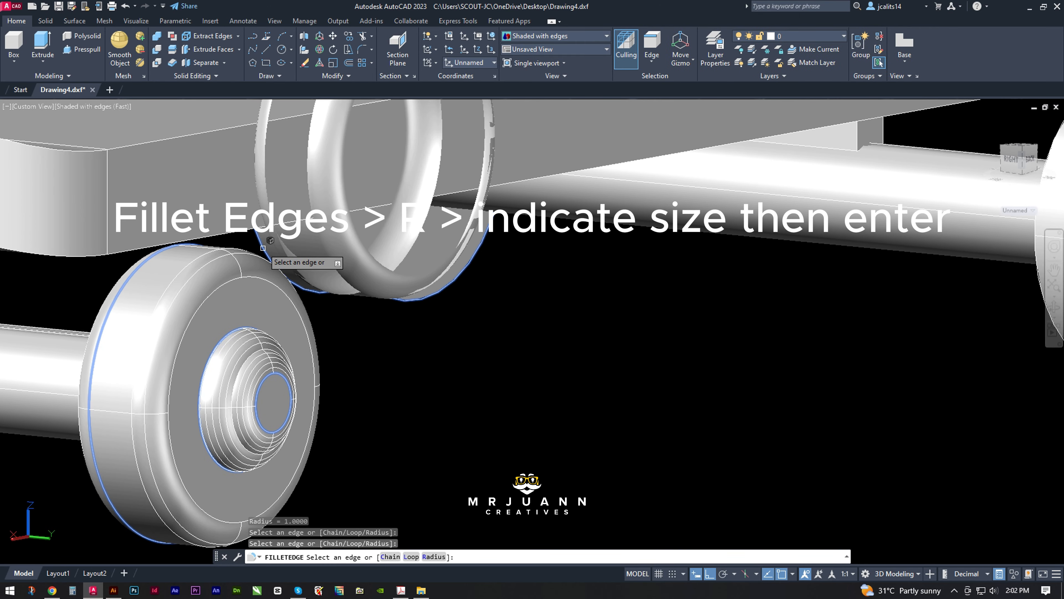
{"action": "key", "text": "Return"}
{"action": "key", "text": "Return"}
- Fillet the hub and rim edges of the left axle's back-side wheel with a radius of 1
{"action": "middle_click_drag", "start_coordinate": [398, 269], "coordinate": [38, 289]}
{"action": "middle_click_drag", "start_coordinate": [576, 286], "coordinate": [318, 287]}
{"action": "key", "text": "Return"}
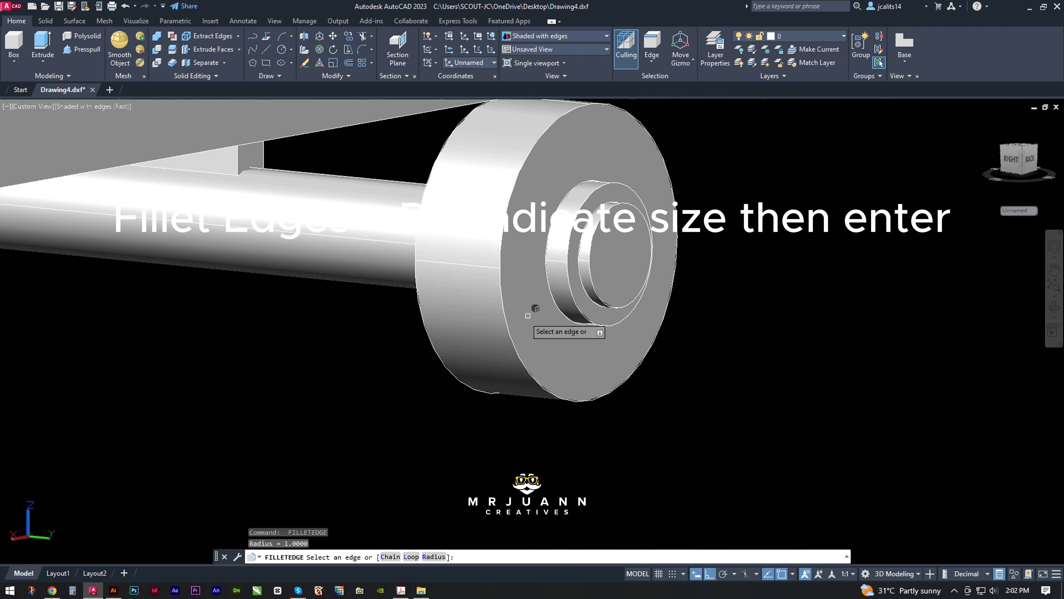
{"action": "left_click", "coordinate": [593, 278]}
{"action": "scroll", "coordinate": [548, 235], "scroll_direction": "up", "scroll_amount": 3}
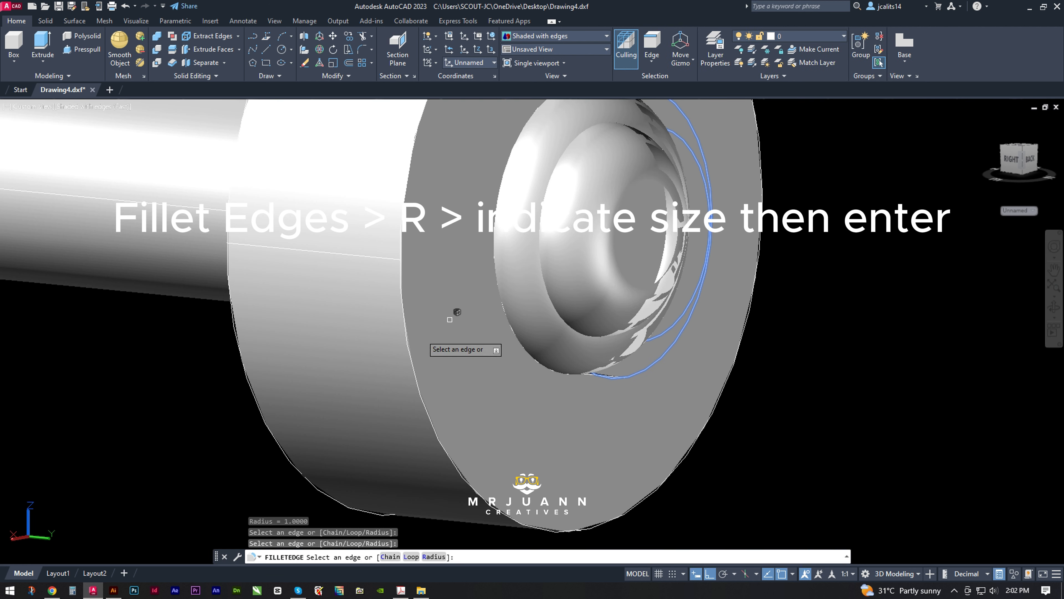
{"action": "left_click", "coordinate": [410, 352]}
{"action": "left_click", "coordinate": [250, 384]}
{"action": "key", "text": "Return"}
{"action": "key", "text": "Return"}
- Fillet the hub ring and hub cap edges of the last wheel that still has sharp hub edges, with a radius of 1
{"action": "middle_click_drag", "start_coordinate": [218, 400], "coordinate": [318, 401]}
{"action": "scroll", "coordinate": [331, 402], "scroll_direction": "down", "scroll_amount": 4}
{"action": "middle_click_drag", "start_coordinate": [259, 314], "coordinate": [30, 296], "text": "shift"}
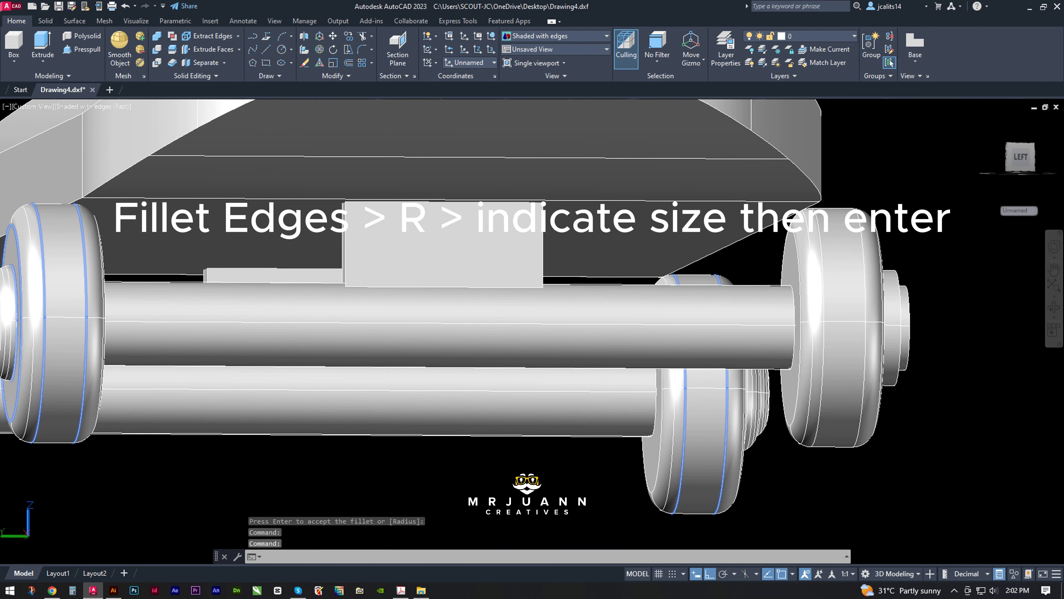
{"action": "middle_click_drag", "start_coordinate": [805, 380], "coordinate": [546, 390]}
{"action": "scroll", "coordinate": [563, 394], "scroll_direction": "up", "scroll_amount": 5}
{"action": "scroll", "coordinate": [578, 400], "scroll_direction": "down", "scroll_amount": 5}
{"action": "middle_click_drag", "start_coordinate": [668, 402], "coordinate": [575, 412], "text": "shift"}
{"action": "scroll", "coordinate": [183, 379], "scroll_direction": "up", "scroll_amount": 5}
{"action": "key", "text": "Return"}
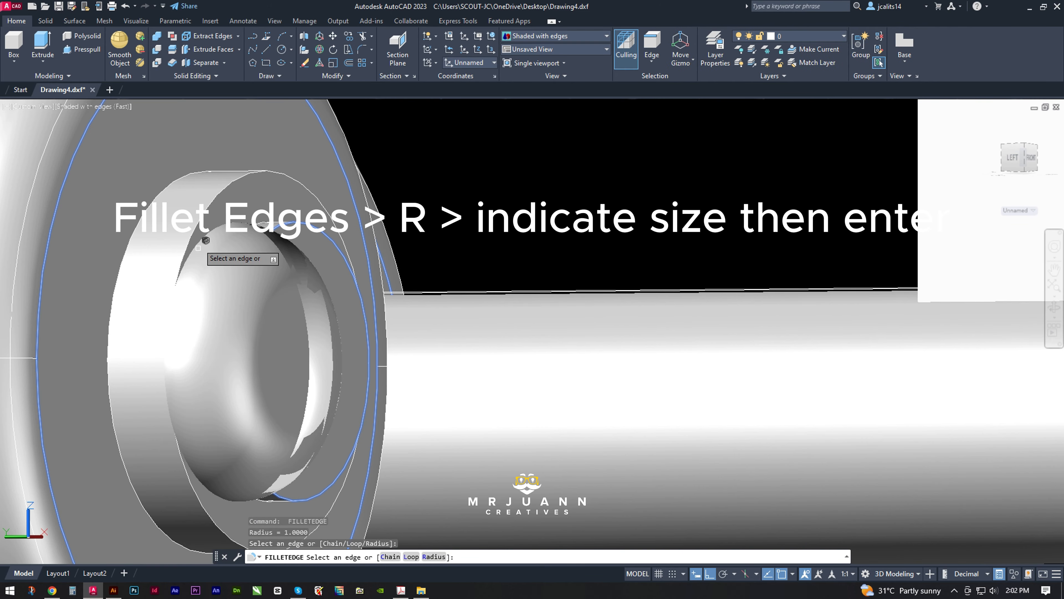
{"action": "key", "text": "Return"}
{"action": "key", "text": "Return"}
{"action": "scroll", "coordinate": [180, 320], "scroll_direction": "down", "scroll_amount": 5}
{"action": "middle_click_drag", "start_coordinate": [272, 333], "coordinate": [312, 363], "text": "shift"}
{"action": "scroll", "coordinate": [284, 342], "scroll_direction": "down", "scroll_amount": 2}
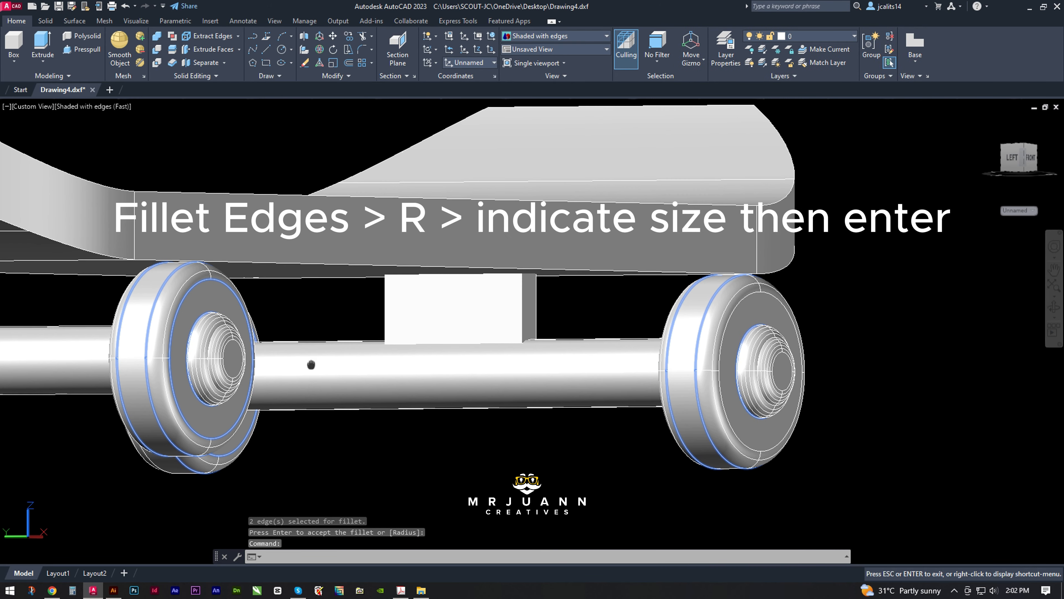
{"action": "scroll", "coordinate": [348, 339], "scroll_direction": "down", "scroll_amount": 2}
{"action": "scroll", "coordinate": [348, 339], "scroll_direction": "up", "scroll_amount": 5}
{"action": "scroll", "coordinate": [327, 365], "scroll_direction": "down", "scroll_amount": 5}
{"action": "key", "text": "Escape"}
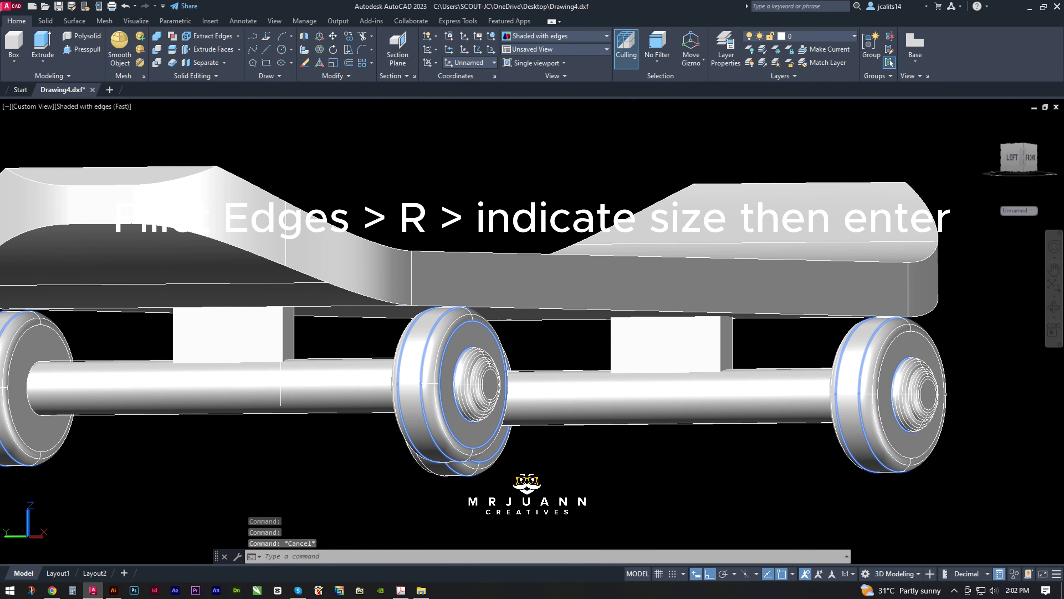
- Fillet the bottom edges around the whole deck as edge chains with a radius of 1
{"action": "middle_click_drag", "start_coordinate": [285, 301], "coordinate": [283, 319]}
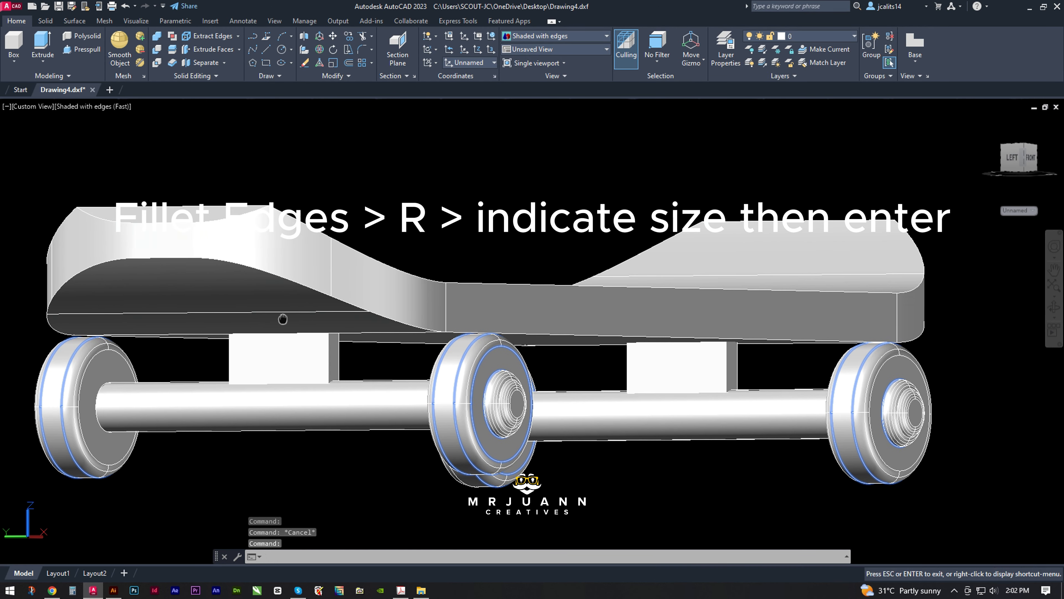
{"action": "key", "text": "Return"}
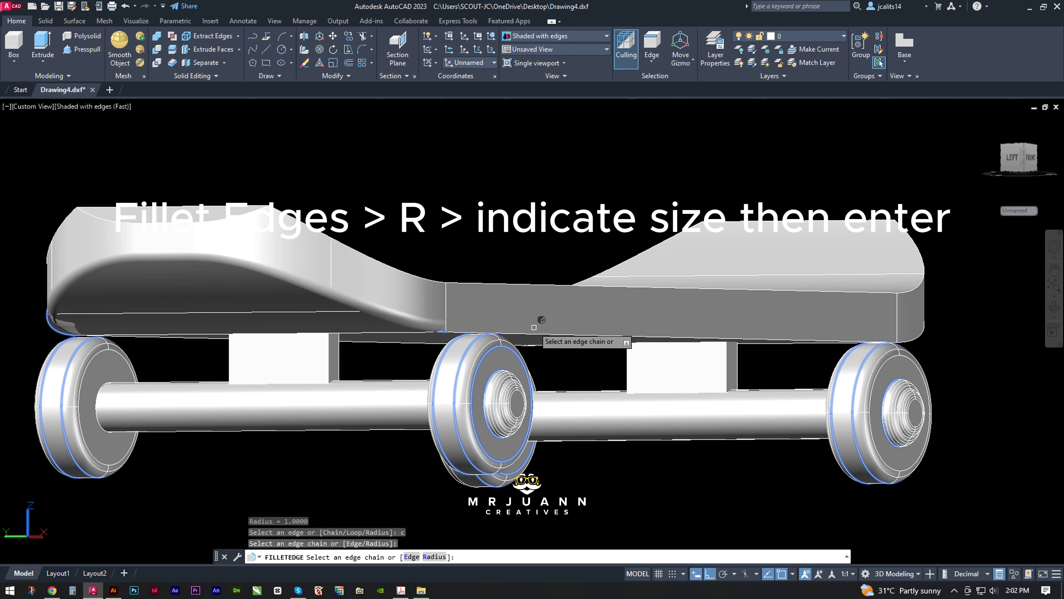
{"action": "middle_click_drag", "start_coordinate": [778, 347], "coordinate": [501, 338], "text": "shift"}
{"action": "scroll", "coordinate": [483, 337], "scroll_direction": "up", "scroll_amount": 5}
{"action": "scroll", "coordinate": [494, 336], "scroll_direction": "down", "scroll_amount": 6}
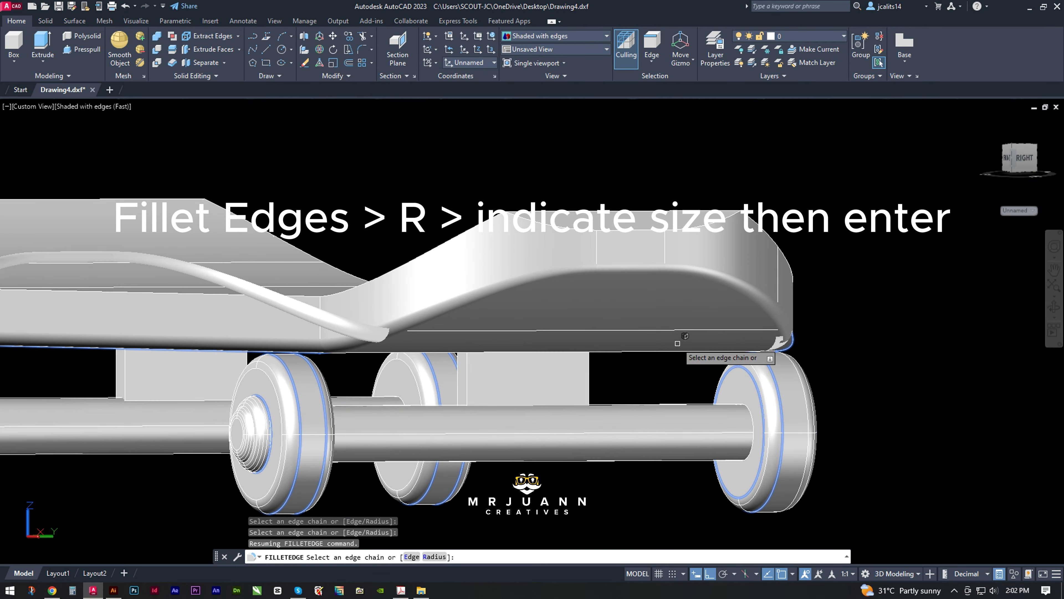
{"action": "middle_click_drag", "start_coordinate": [679, 338], "coordinate": [631, 331], "text": "shift"}
{"action": "scroll", "coordinate": [633, 336], "scroll_direction": "up", "scroll_amount": 4}
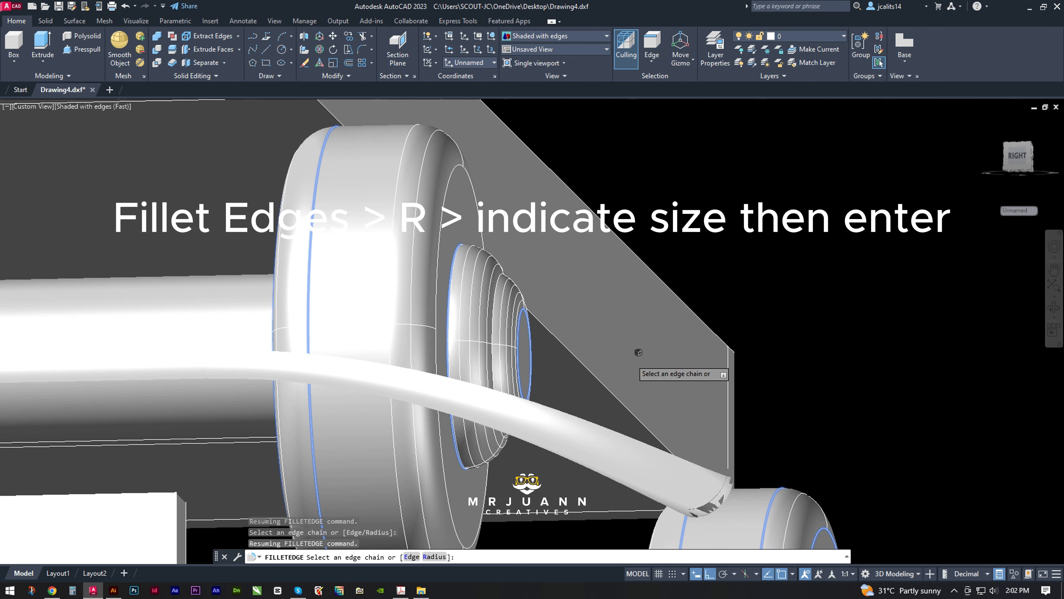
{"action": "middle_click_drag", "start_coordinate": [356, 138], "coordinate": [410, 309]}
{"action": "left_click", "coordinate": [375, 276]}
{"action": "scroll", "coordinate": [456, 327], "scroll_direction": "down", "scroll_amount": 5}
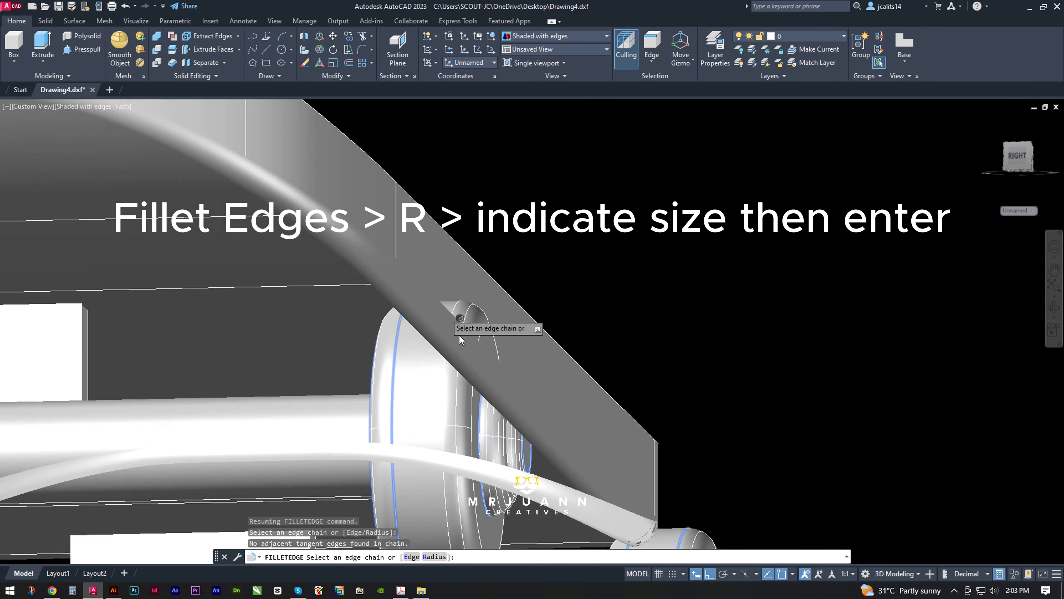
{"action": "middle_click_drag", "start_coordinate": [582, 454], "coordinate": [381, 436], "text": "shift"}
{"action": "middle_click_drag", "start_coordinate": [853, 329], "coordinate": [549, 403]}
{"action": "key", "text": "Return"}
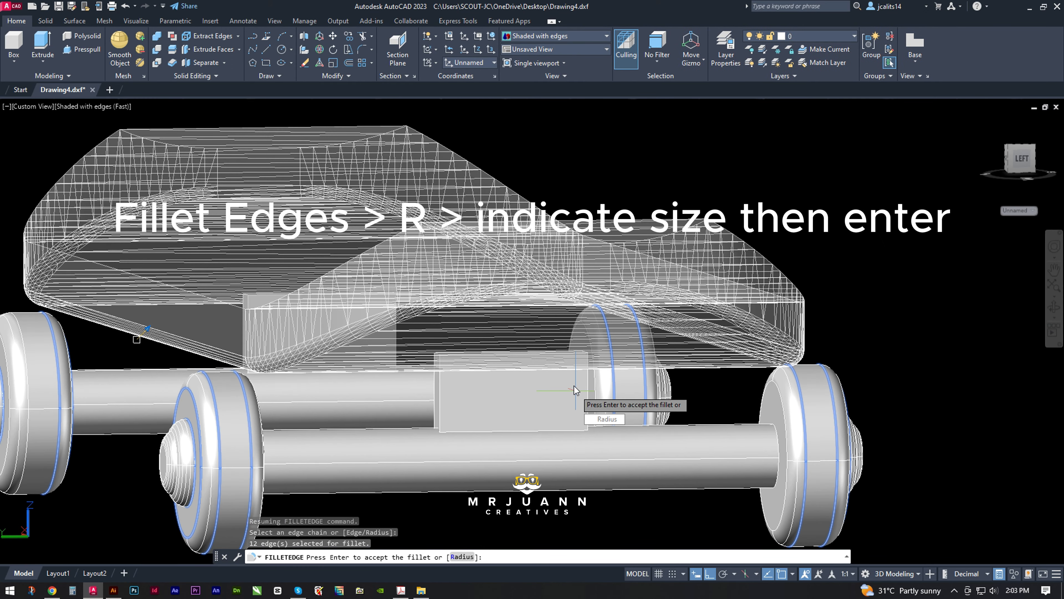
{"action": "key", "text": "Return"}
- Examine the whole skateboard and its rounded deck underside from several sides and distances
{"action": "scroll", "coordinate": [569, 368], "scroll_direction": "down", "scroll_amount": 4}
{"action": "scroll", "coordinate": [505, 453], "scroll_direction": "up", "scroll_amount": 6}
{"action": "scroll", "coordinate": [453, 404], "scroll_direction": "down", "scroll_amount": 4}
{"action": "middle_click_drag", "start_coordinate": [452, 404], "coordinate": [630, 403], "text": "shift"}
{"action": "scroll", "coordinate": [505, 411], "scroll_direction": "down", "scroll_amount": 3}
{"action": "scroll", "coordinate": [591, 411], "scroll_direction": "down", "scroll_amount": 5}
{"action": "scroll", "coordinate": [556, 410], "scroll_direction": "up", "scroll_amount": 5}
{"action": "scroll", "coordinate": [541, 423], "scroll_direction": "down", "scroll_amount": 2}
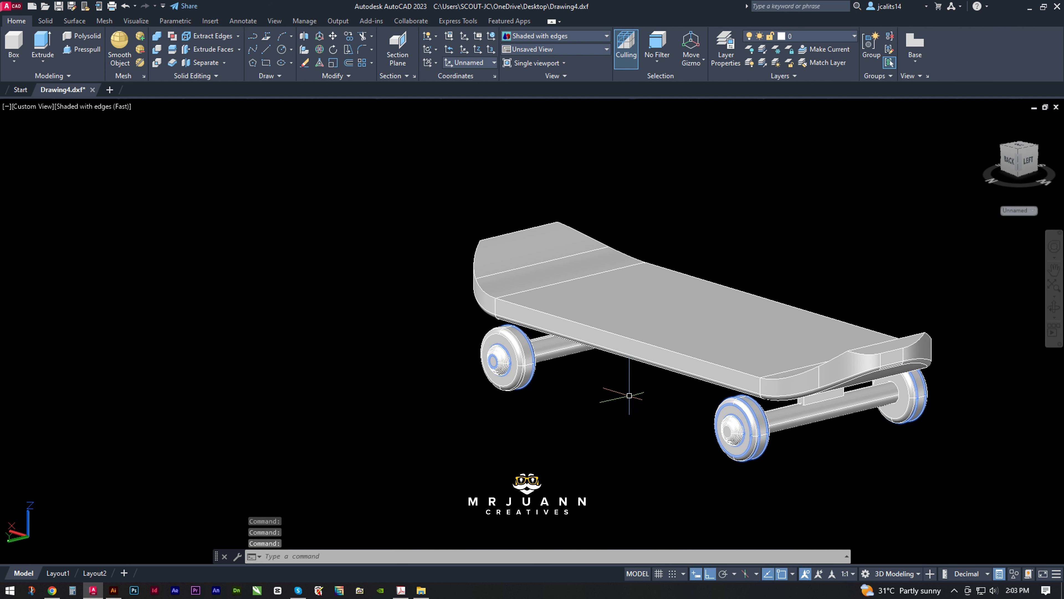
{"action": "scroll", "coordinate": [642, 391], "scroll_direction": "up", "scroll_amount": 8}
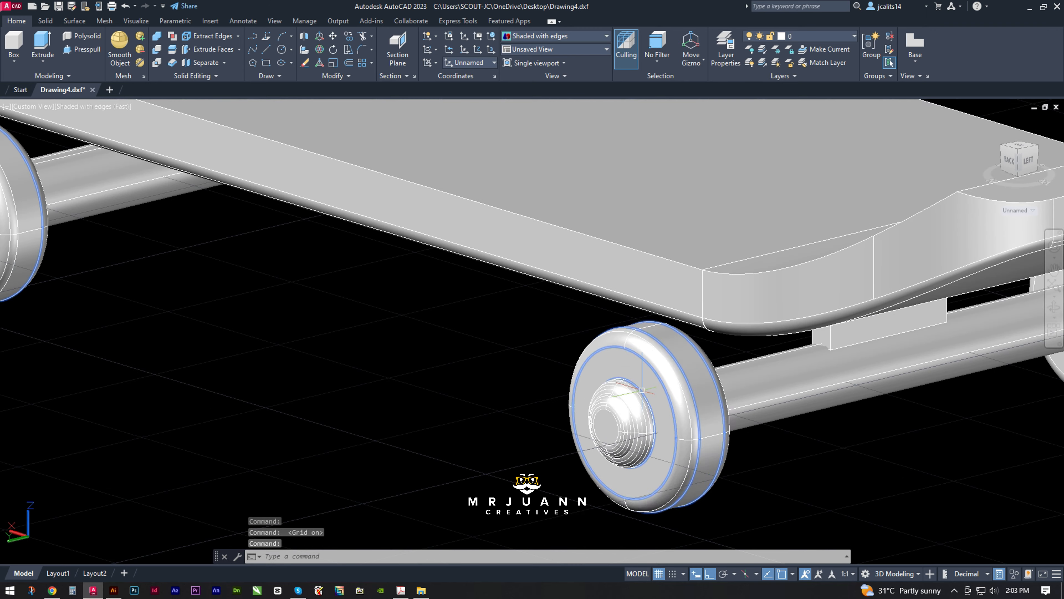
{"action": "left_click", "coordinate": [643, 392]}
{"action": "scroll", "coordinate": [640, 376], "scroll_direction": "down", "scroll_amount": 7}
{"action": "middle_click_drag", "start_coordinate": [640, 362], "coordinate": [563, 374]}
{"action": "left_click", "coordinate": [562, 373]}
{"action": "key", "text": "Escape"}
{"action": "scroll", "coordinate": [587, 392], "scroll_direction": "up", "scroll_amount": 5}
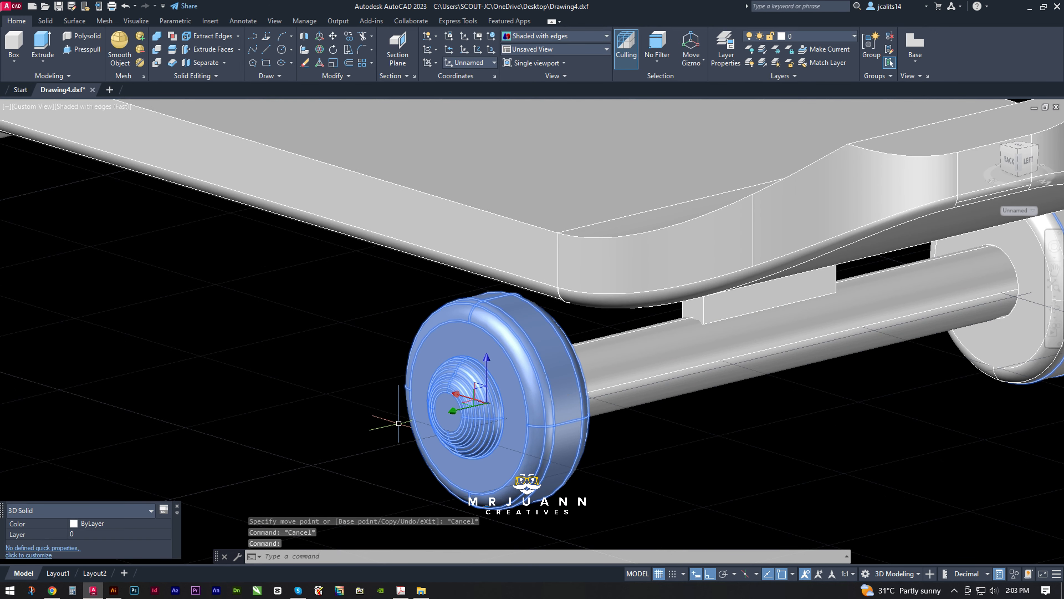
{"action": "key", "text": "Escape"}
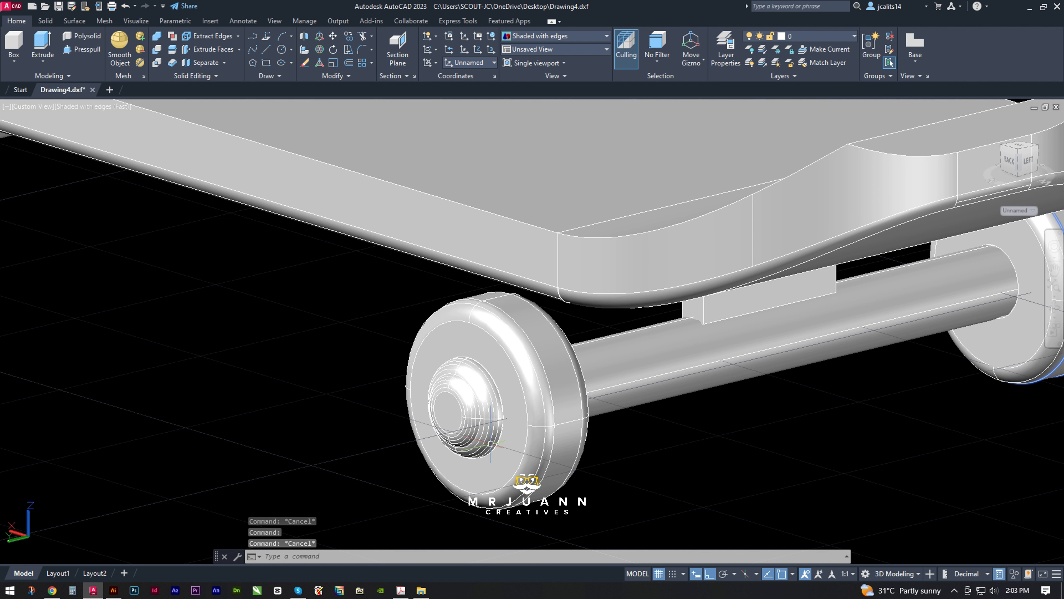
- Set the color of the near wheel below the deck's closest corner to index color 250
{"action": "left_click", "coordinate": [510, 426]}
{"action": "left_click", "coordinate": [93, 524]}
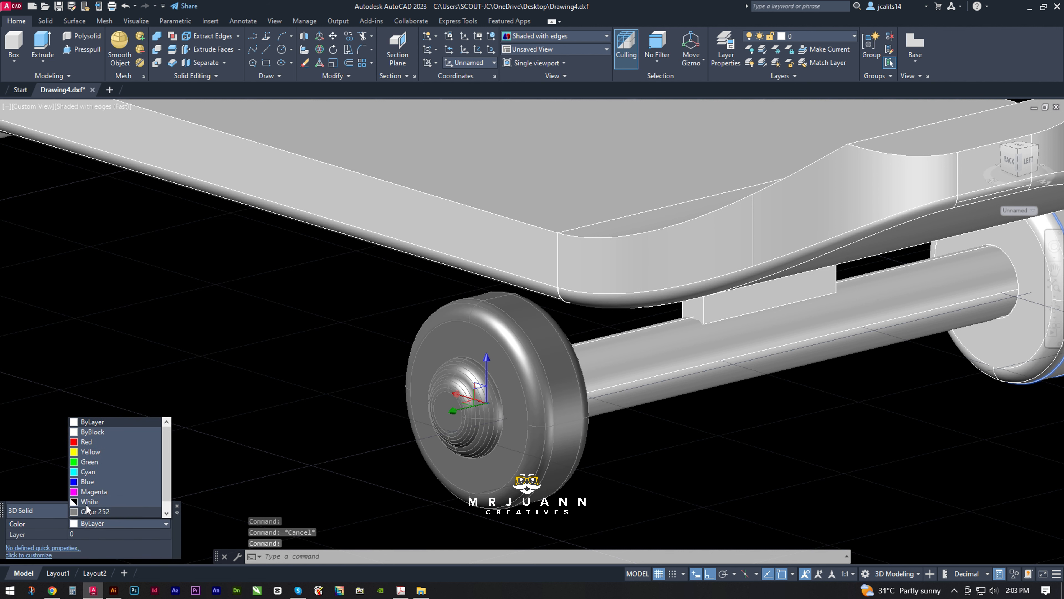
{"action": "scroll", "coordinate": [154, 507], "scroll_direction": "down", "scroll_amount": 1}
{"action": "left_click", "coordinate": [91, 511]}
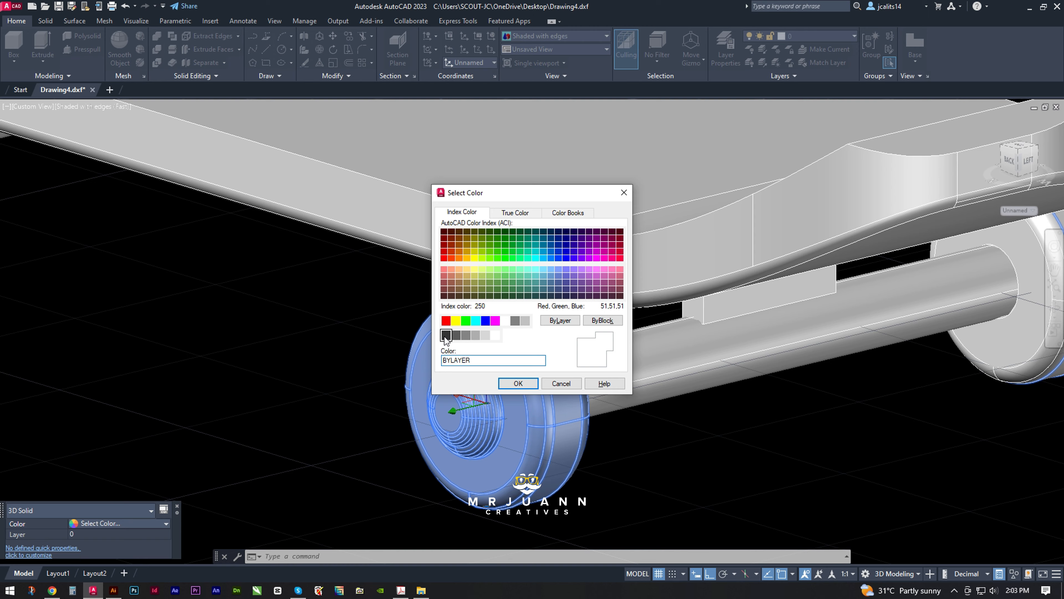
{"action": "left_click", "coordinate": [446, 336]}
{"action": "left_click", "coordinate": [518, 383]}
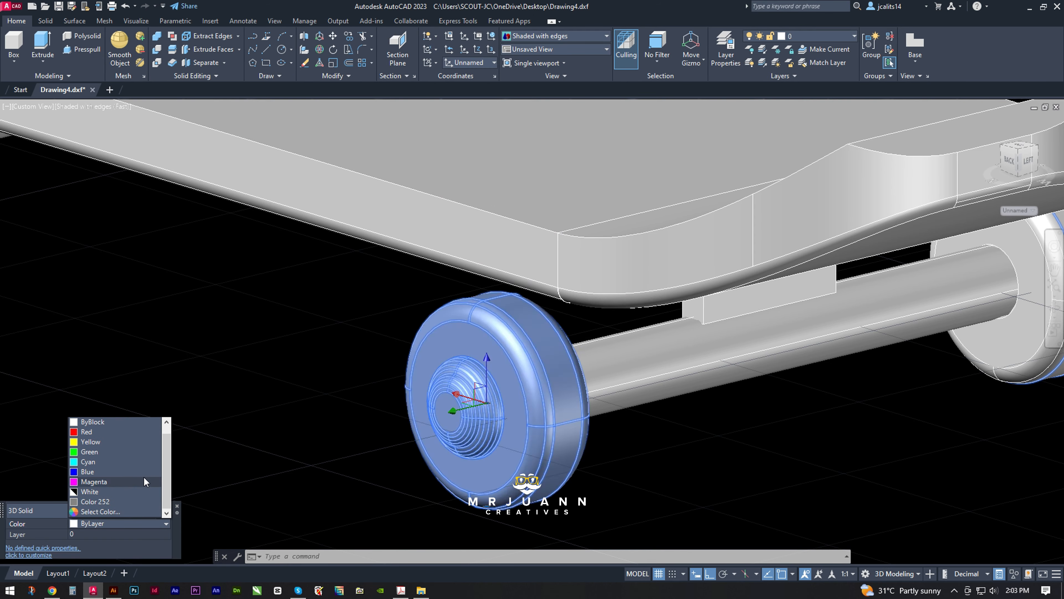
{"action": "left_click", "coordinate": [100, 511]}
{"action": "left_click", "coordinate": [446, 354]}
{"action": "left_click", "coordinate": [515, 381]}
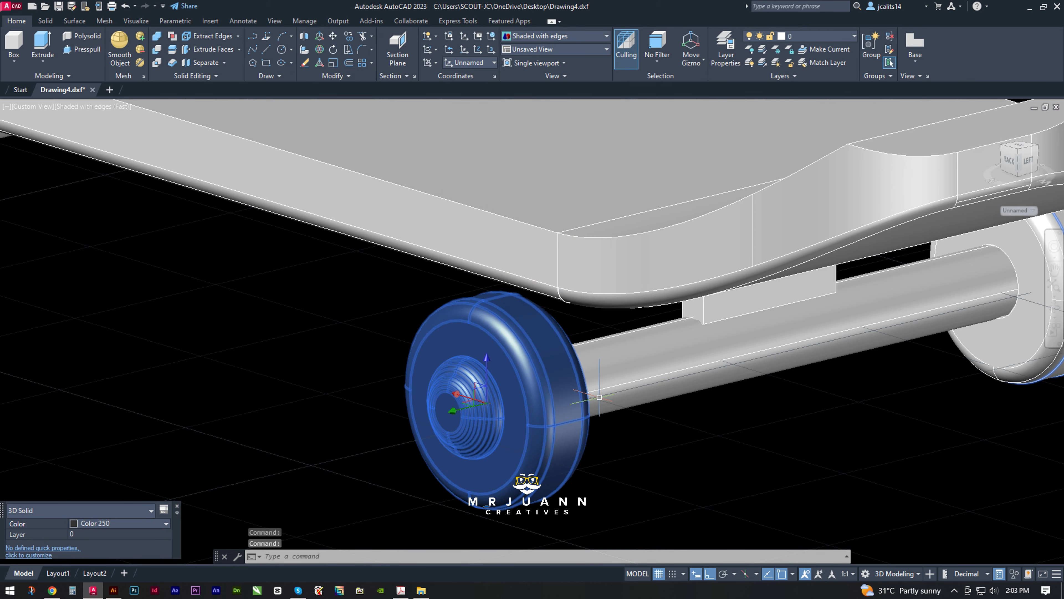
{"action": "middle_click_drag", "start_coordinate": [599, 396], "coordinate": [339, 407]}
{"action": "key", "text": "Escape"}
- Select the three remaining wheels together and set their color to Color 250
{"action": "left_click", "coordinate": [810, 361]}
{"action": "middle_click_drag", "start_coordinate": [268, 369], "coordinate": [637, 457]}
{"action": "middle_click_drag", "start_coordinate": [282, 420], "coordinate": [652, 513]}
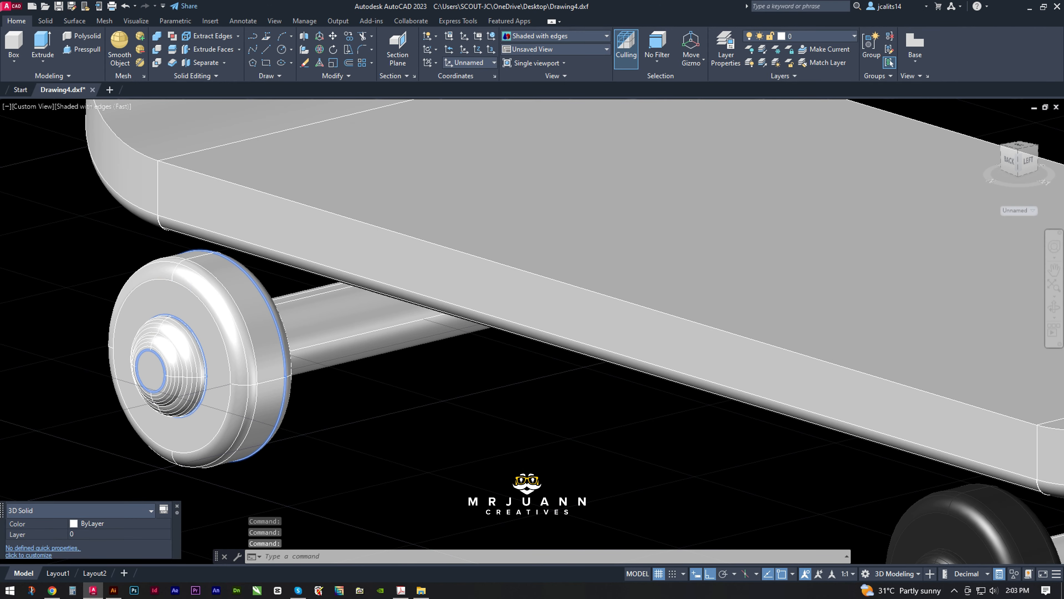
{"action": "scroll", "coordinate": [587, 365], "scroll_direction": "down", "scroll_amount": 5}
{"action": "middle_click_drag", "start_coordinate": [545, 373], "coordinate": [319, 373], "text": "shift"}
{"action": "left_click", "coordinate": [302, 335]}
{"action": "scroll", "coordinate": [405, 384], "scroll_direction": "up", "scroll_amount": 5}
{"action": "left_click", "coordinate": [387, 338]}
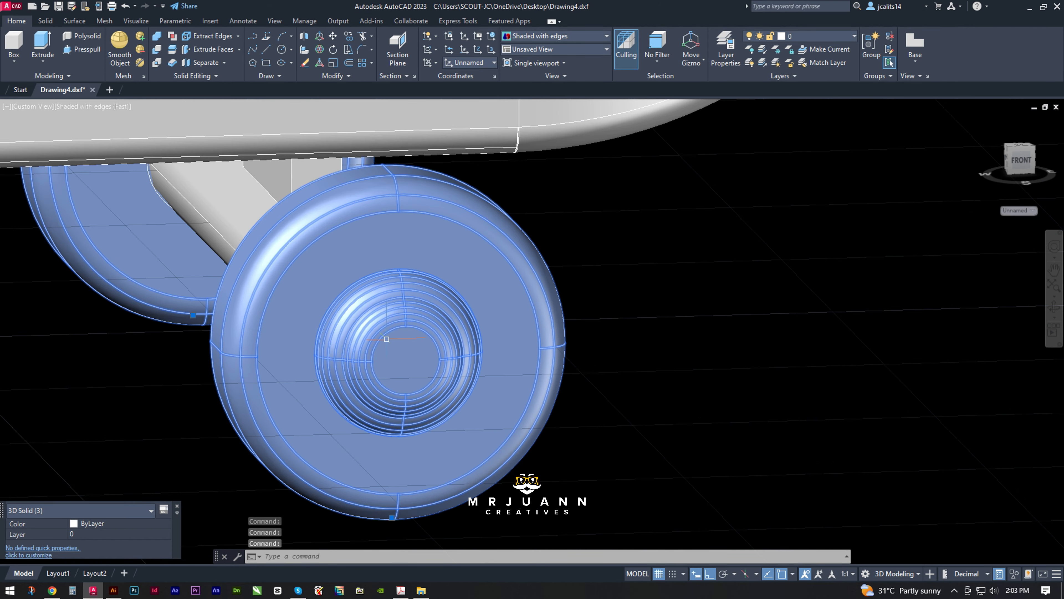
{"action": "left_click", "coordinate": [109, 523]}
{"action": "left_click", "coordinate": [99, 502]}
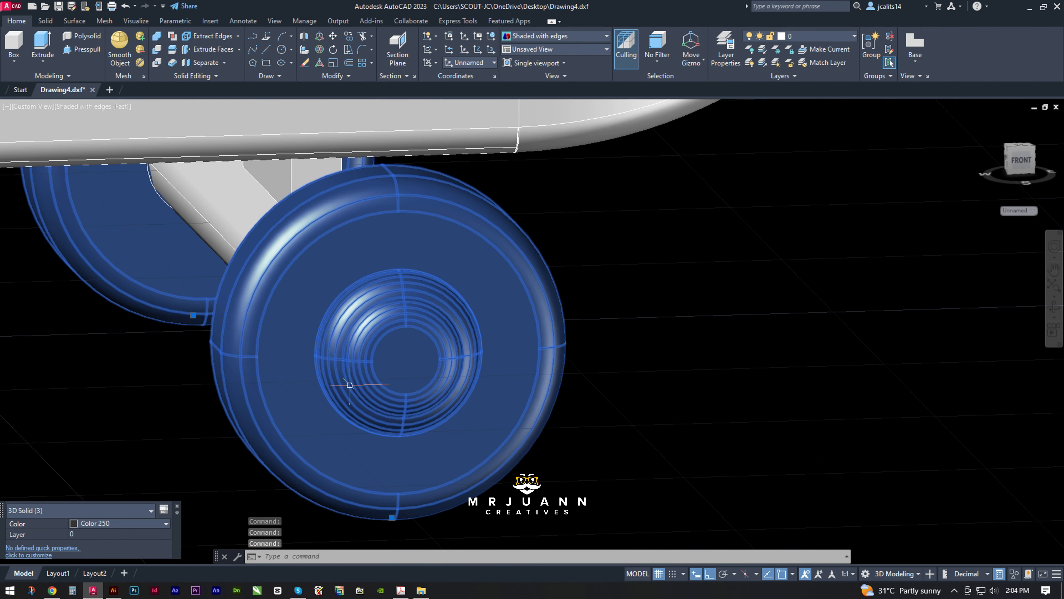
{"action": "scroll", "coordinate": [360, 385], "scroll_direction": "down", "scroll_amount": 5}
{"action": "key", "text": "Escape"}
- Select both axles and both mounting blocks and set their color to index color 35
{"action": "middle_click_drag", "start_coordinate": [377, 385], "coordinate": [487, 392]}
{"action": "scroll", "coordinate": [462, 440], "scroll_direction": "up", "scroll_amount": 4}
{"action": "scroll", "coordinate": [464, 457], "scroll_direction": "up", "scroll_amount": 5}
{"action": "left_click", "coordinate": [368, 464]}
{"action": "middle_click_drag", "start_coordinate": [111, 464], "coordinate": [631, 314]}
{"action": "left_click", "coordinate": [773, 200]}
{"action": "middle_click_drag", "start_coordinate": [63, 404], "coordinate": [320, 363]}
{"action": "scroll", "coordinate": [283, 369], "scroll_direction": "down", "scroll_amount": 5}
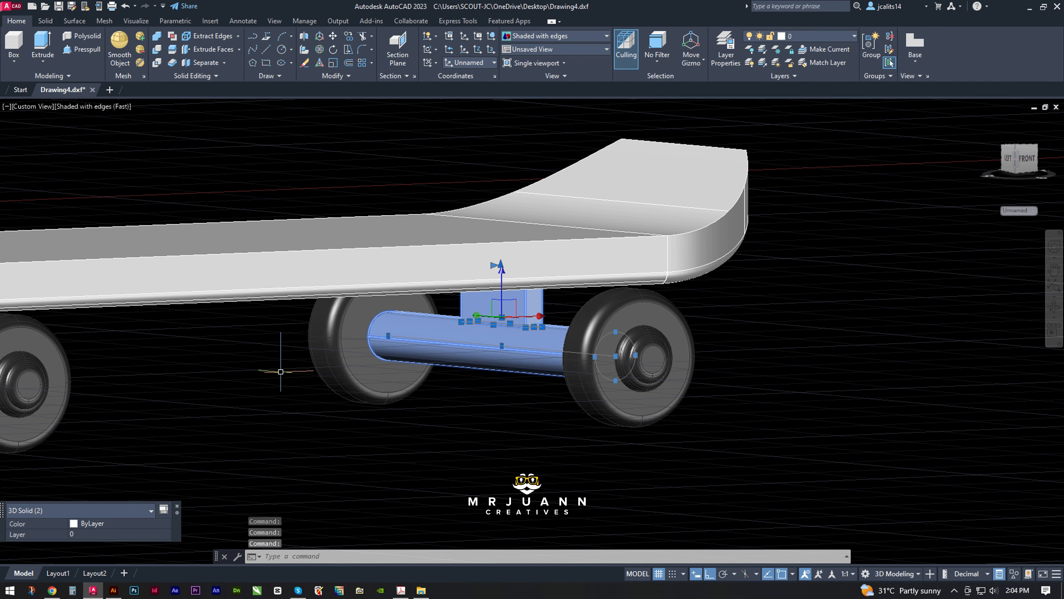
{"action": "middle_click_drag", "start_coordinate": [99, 396], "coordinate": [419, 371]}
{"action": "scroll", "coordinate": [226, 313], "scroll_direction": "up", "scroll_amount": 4}
{"action": "left_click", "coordinate": [159, 296]}
{"action": "left_click", "coordinate": [113, 375]}
{"action": "middle_click_drag", "start_coordinate": [118, 374], "coordinate": [434, 297]}
{"action": "scroll", "coordinate": [434, 297], "scroll_direction": "up", "scroll_amount": 4}
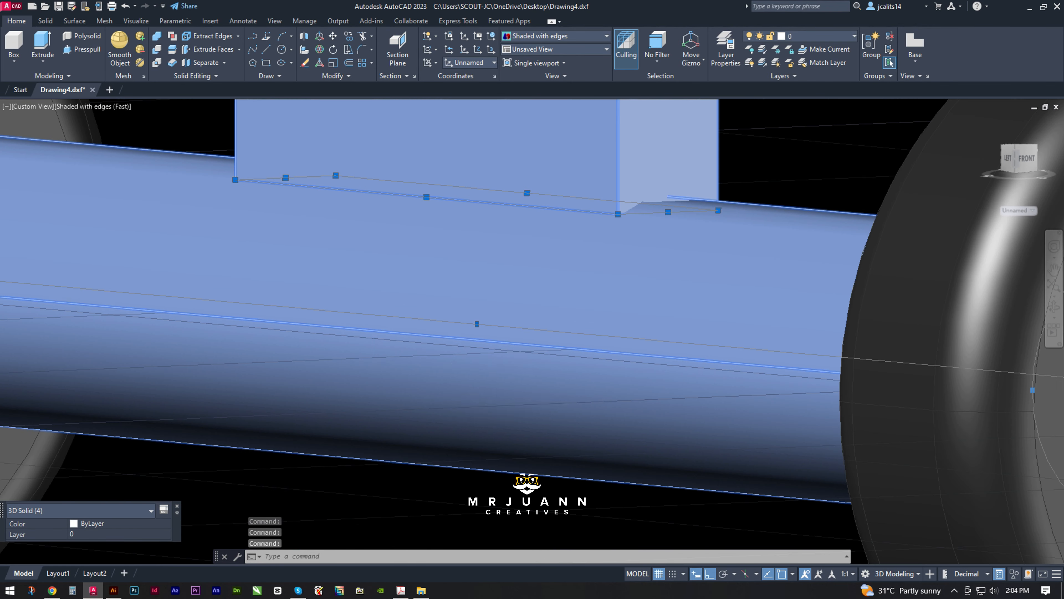
{"action": "middle_click_drag", "start_coordinate": [235, 419], "coordinate": [344, 416]}
{"action": "scroll", "coordinate": [73, 485], "scroll_direction": "down", "scroll_amount": 2}
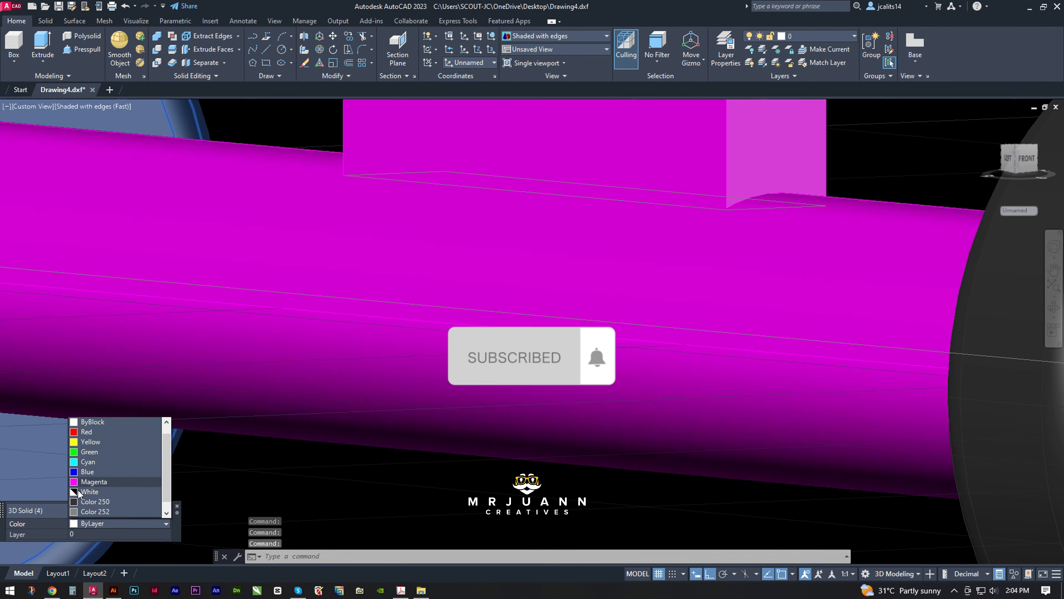
{"action": "left_click", "coordinate": [93, 511]}
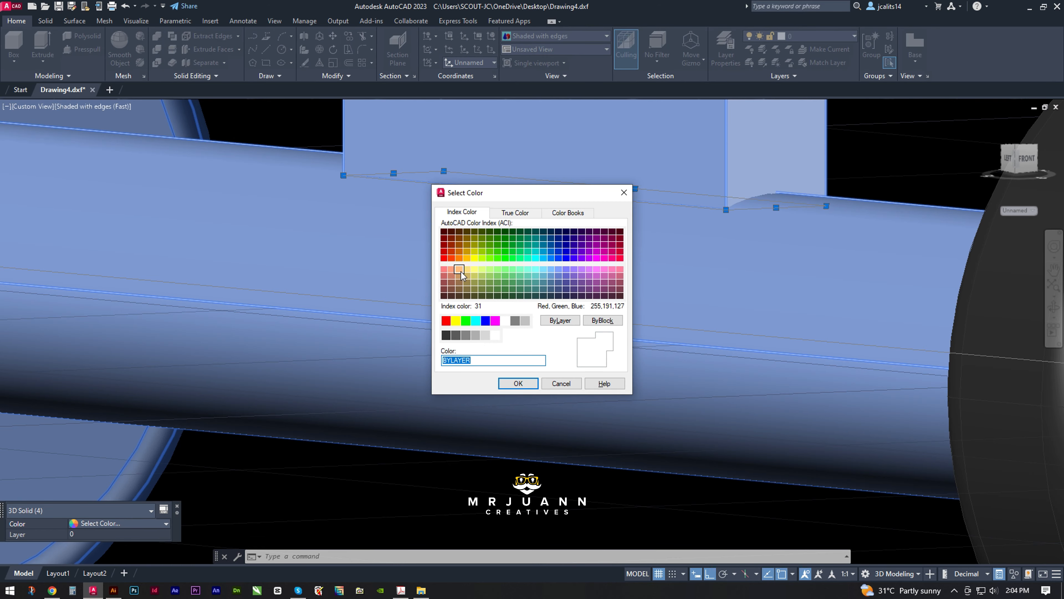
{"action": "left_click", "coordinate": [459, 283]}
{"action": "left_click", "coordinate": [518, 384]}
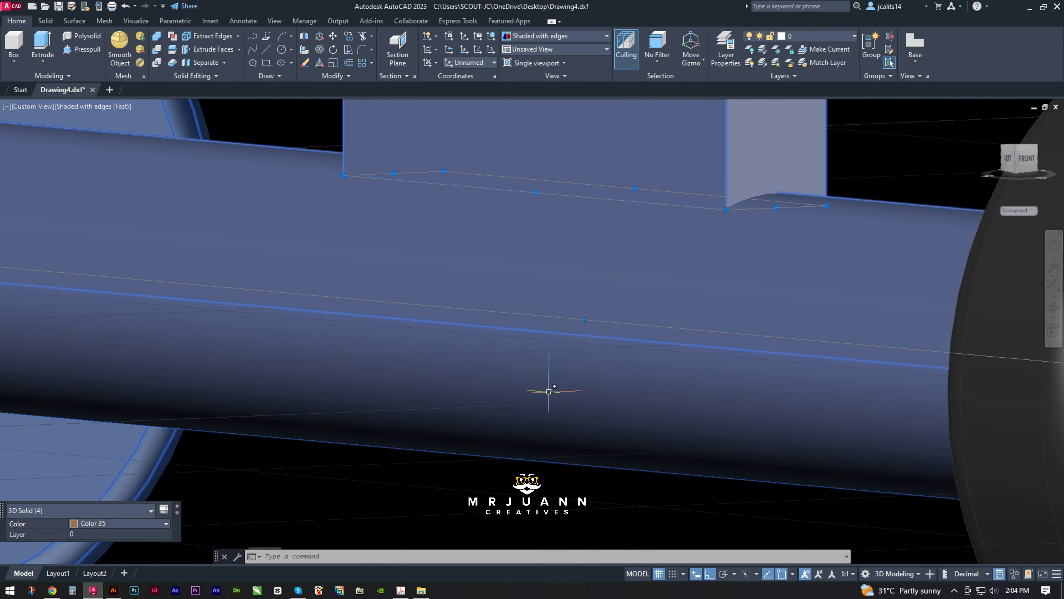
{"action": "scroll", "coordinate": [551, 385], "scroll_direction": "down", "scroll_amount": 3}
{"action": "key", "text": "Escape"}
- Set the skateboard deck's color to Yellow
{"action": "scroll", "coordinate": [245, 359], "scroll_direction": "up", "scroll_amount": 4}
{"action": "middle_click_drag", "start_coordinate": [119, 345], "coordinate": [574, 338]}
{"action": "scroll", "coordinate": [630, 333], "scroll_direction": "up", "scroll_amount": 3}
{"action": "scroll", "coordinate": [575, 338], "scroll_direction": "down", "scroll_amount": 2}
{"action": "scroll", "coordinate": [352, 360], "scroll_direction": "down", "scroll_amount": 2}
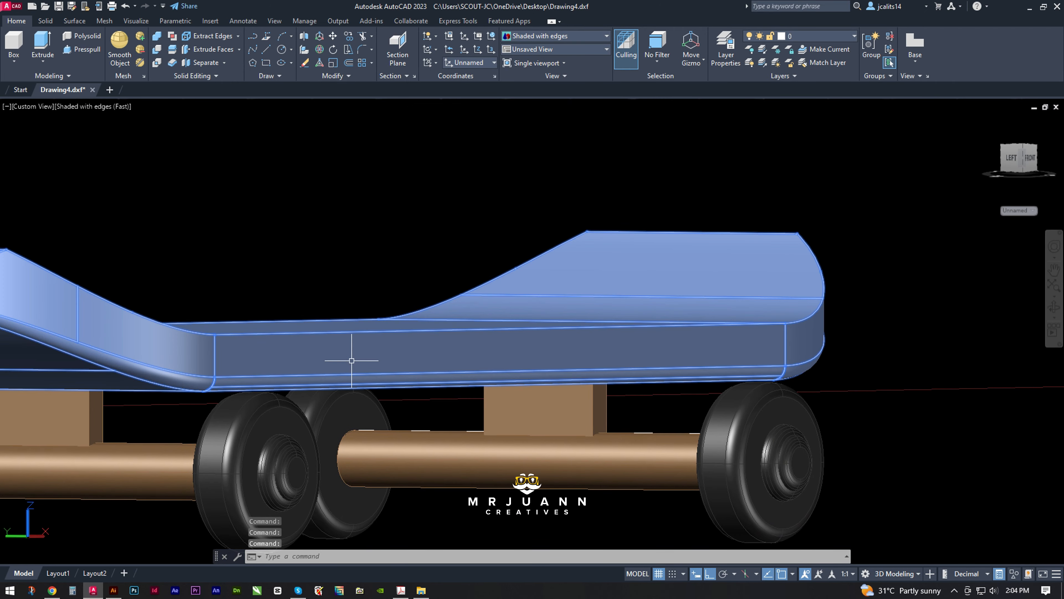
{"action": "scroll", "coordinate": [275, 377], "scroll_direction": "up", "scroll_amount": 3}
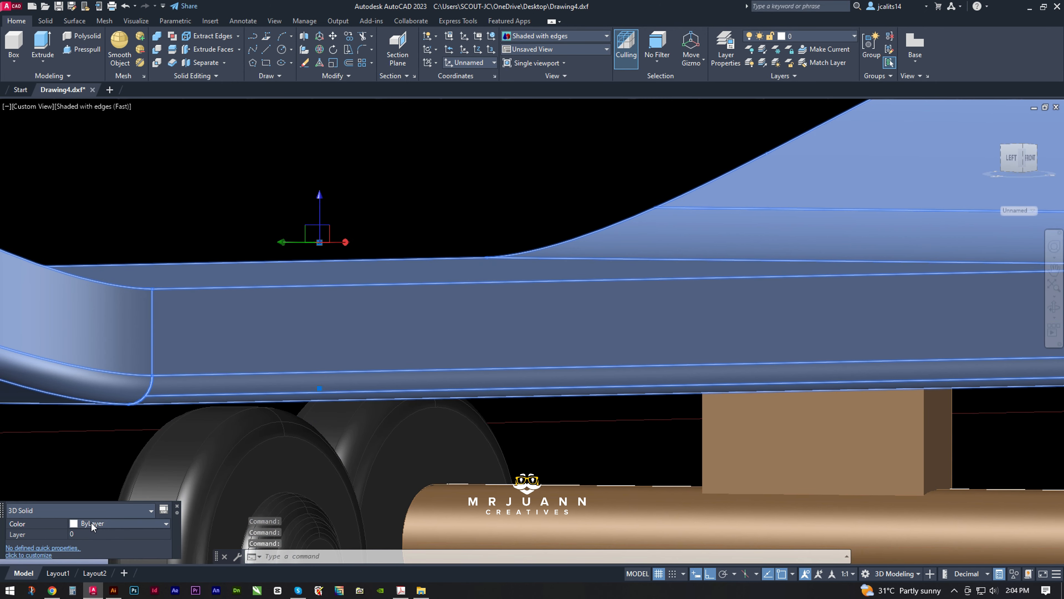
{"action": "left_click", "coordinate": [104, 523]}
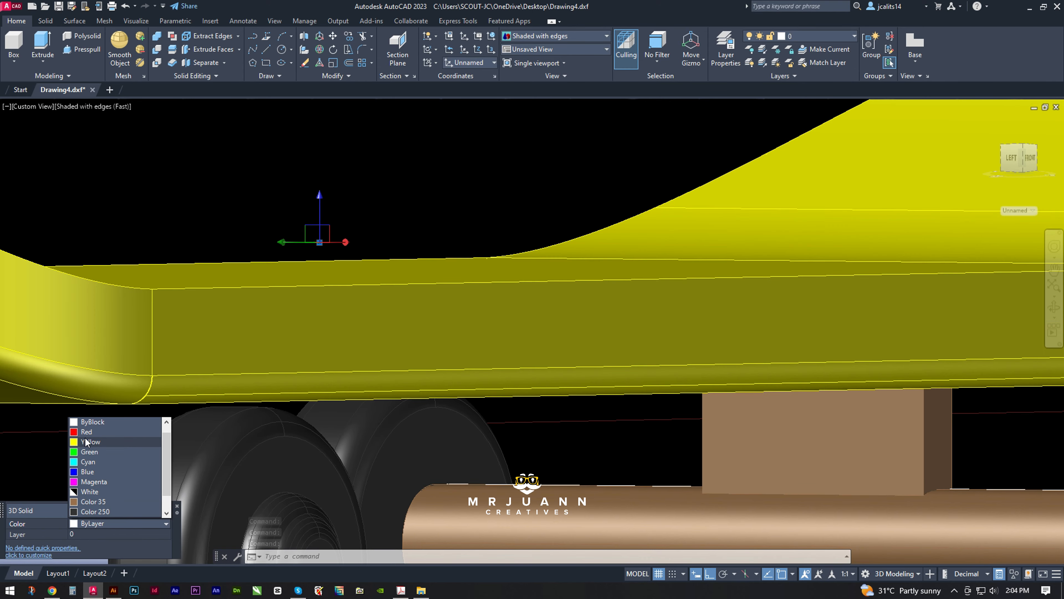
{"action": "left_click", "coordinate": [85, 442]}
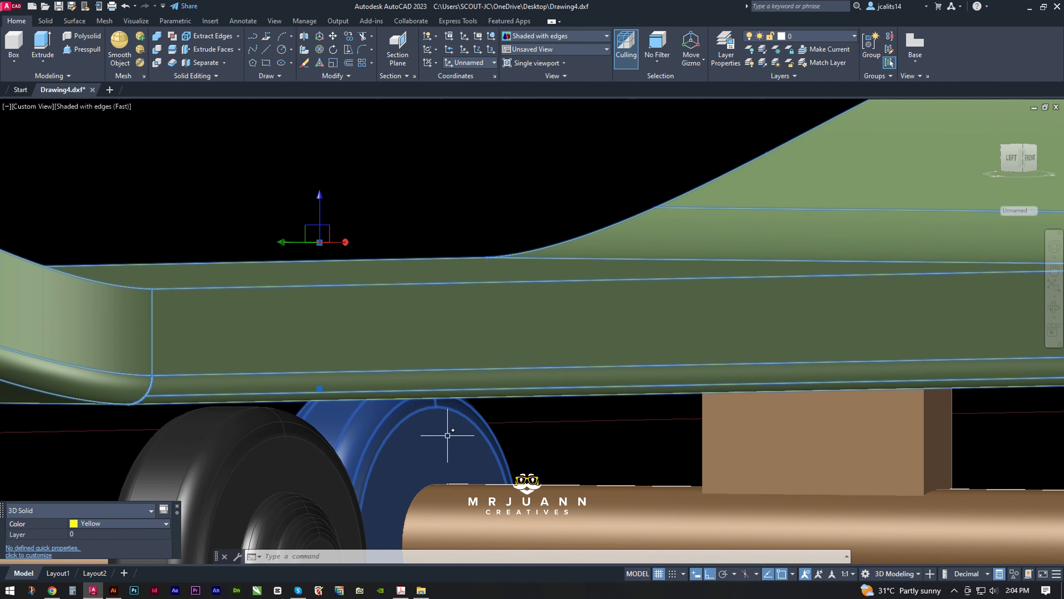
{"action": "key", "text": "Escape"}
- Examine the fully colored skateboard by orbiting around it and viewing it as a whole
{"action": "scroll", "coordinate": [427, 438], "scroll_direction": "down", "scroll_amount": 4}
{"action": "middle_click_drag", "start_coordinate": [425, 438], "coordinate": [603, 379], "text": "shift"}
{"action": "scroll", "coordinate": [402, 454], "scroll_direction": "down", "scroll_amount": 4}
{"action": "scroll", "coordinate": [603, 380], "scroll_direction": "up", "scroll_amount": 2}
{"action": "middle_click_drag", "start_coordinate": [469, 377], "coordinate": [686, 405], "text": "shift"}
{"action": "scroll", "coordinate": [713, 389], "scroll_direction": "up", "scroll_amount": 3}
{"action": "scroll", "coordinate": [642, 414], "scroll_direction": "down", "scroll_amount": 4}
{"action": "scroll", "coordinate": [729, 380], "scroll_direction": "up", "scroll_amount": 2}
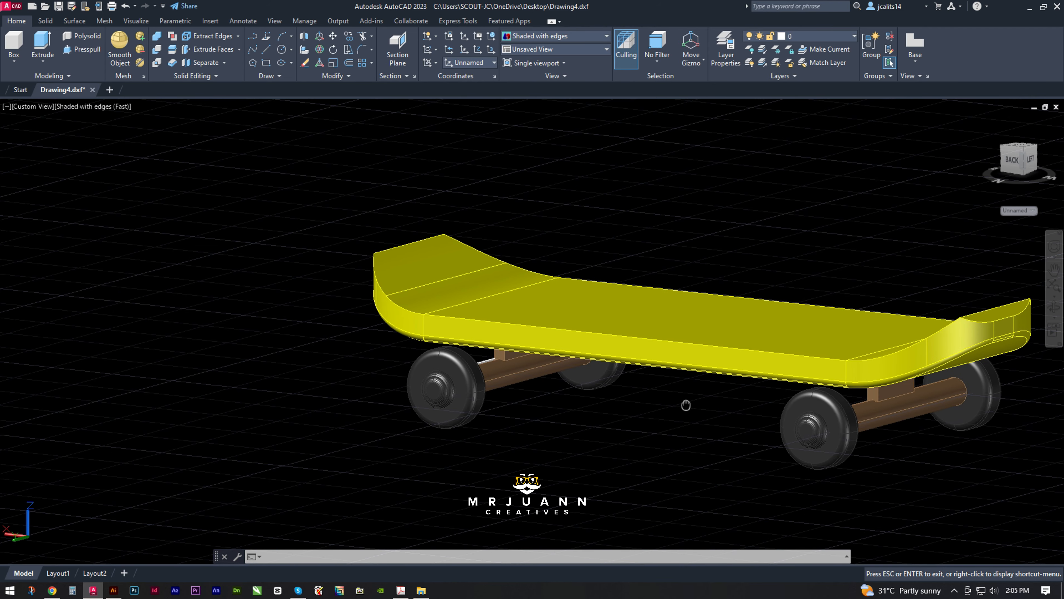